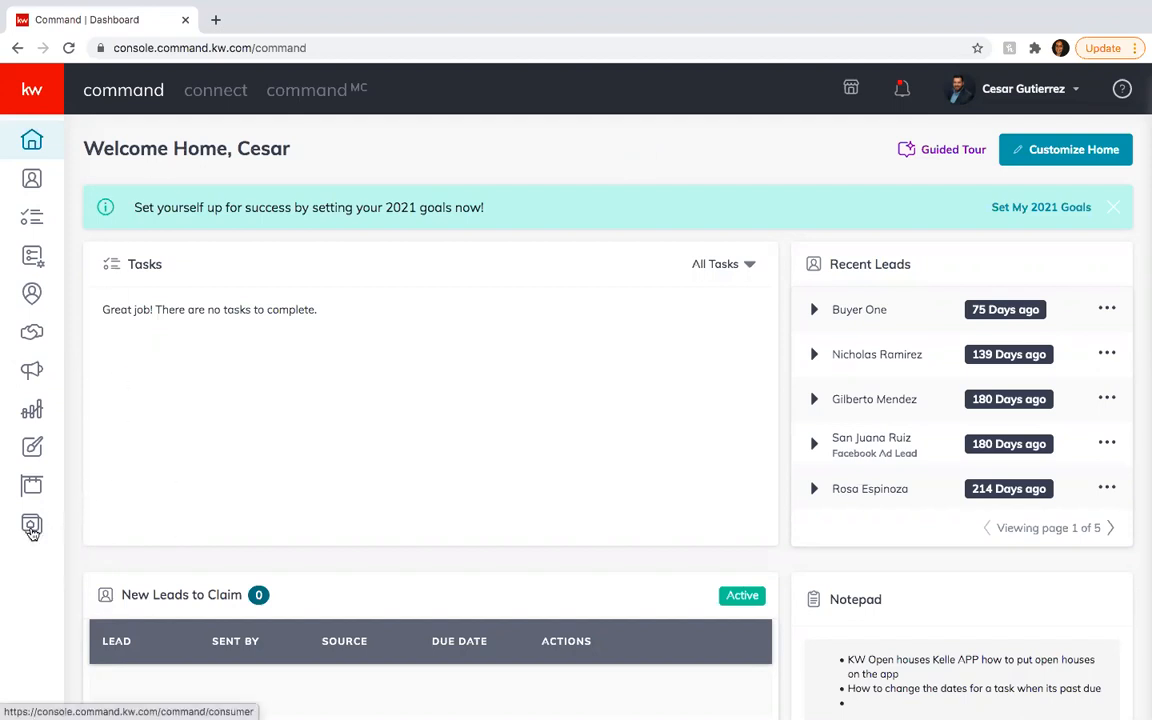
# - Open the Consumer area's Landing Pages list from the left sidebar
pyautogui.click(34, 528)
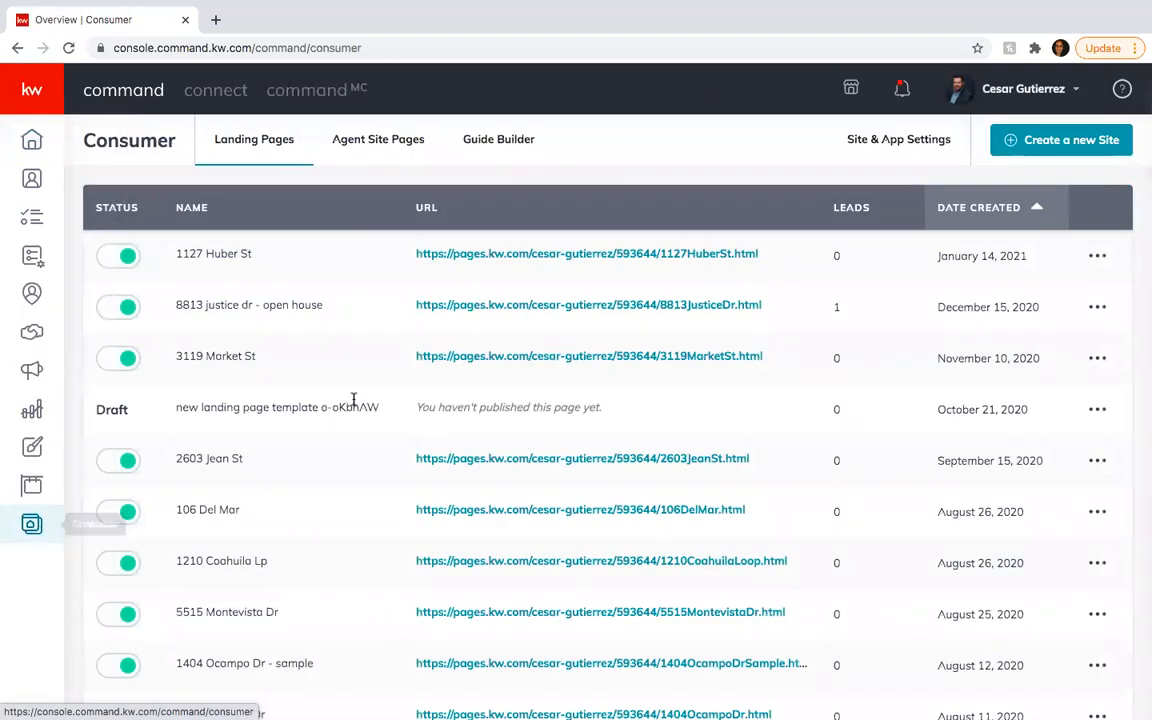
# - Open Site & App Settings and bring up the Agent Sites Options provider dialog
pyautogui.click(885, 143)
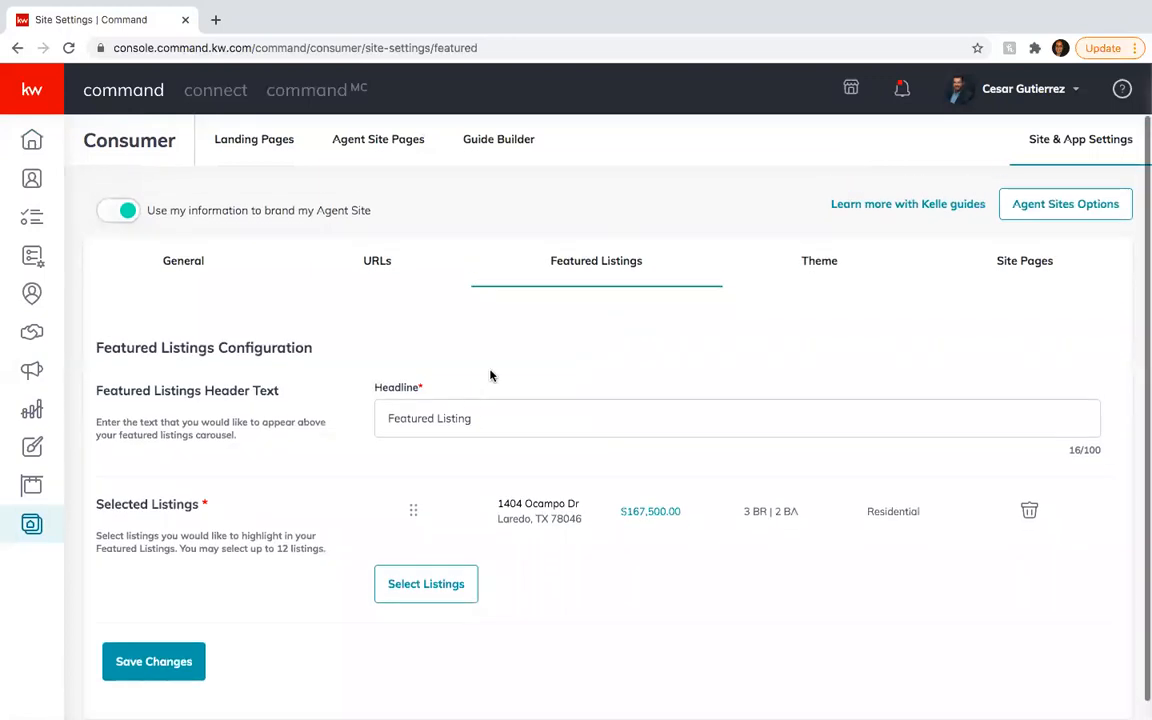
pyautogui.click(1052, 212)
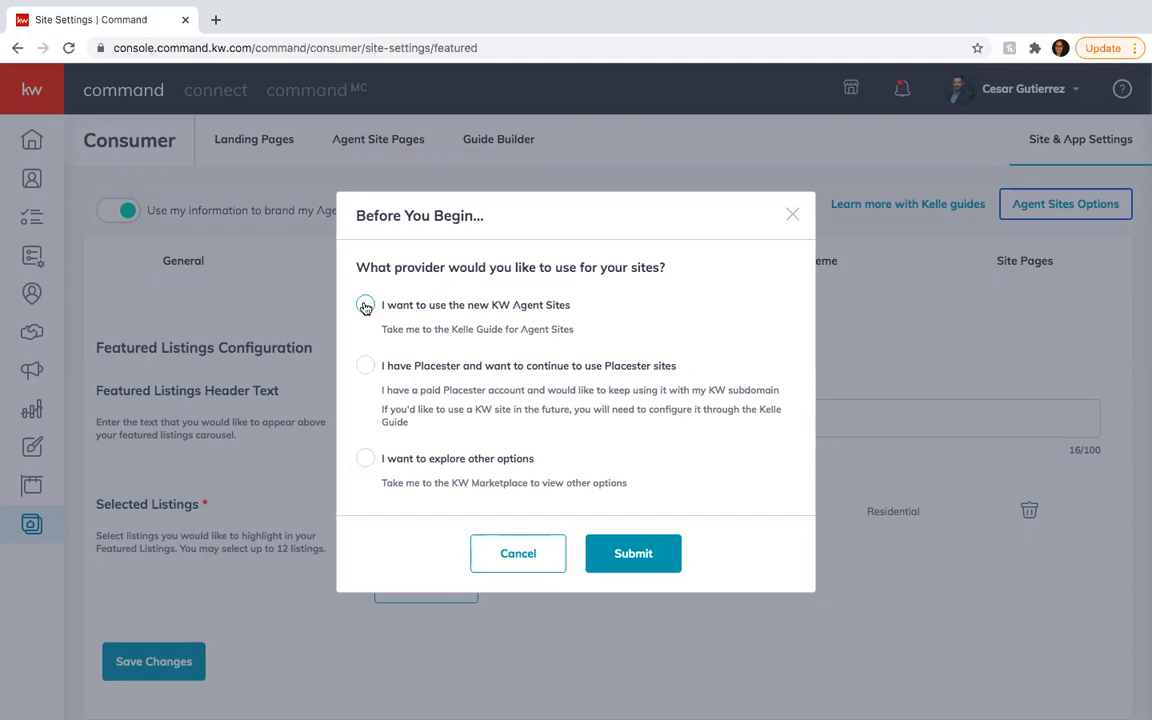
# - Choose the new KW Agent Sites provider, start the guide and acknowledge the compliance reminder
pyautogui.click(366, 307)
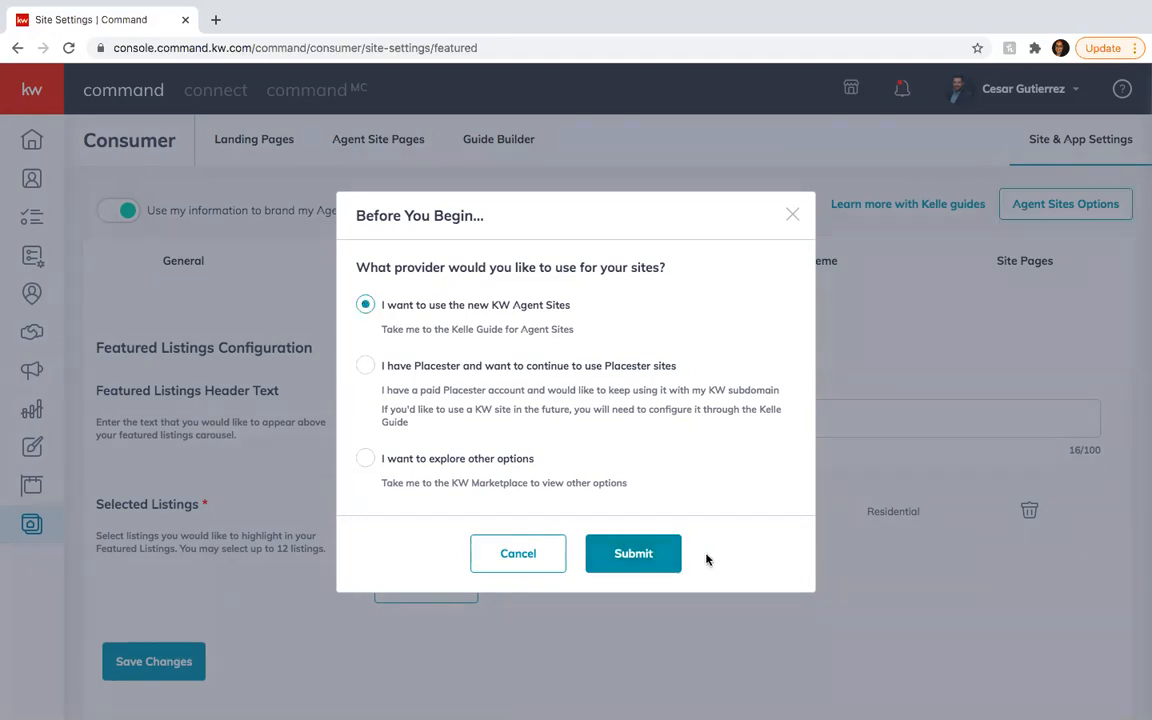
pyautogui.click(633, 553)
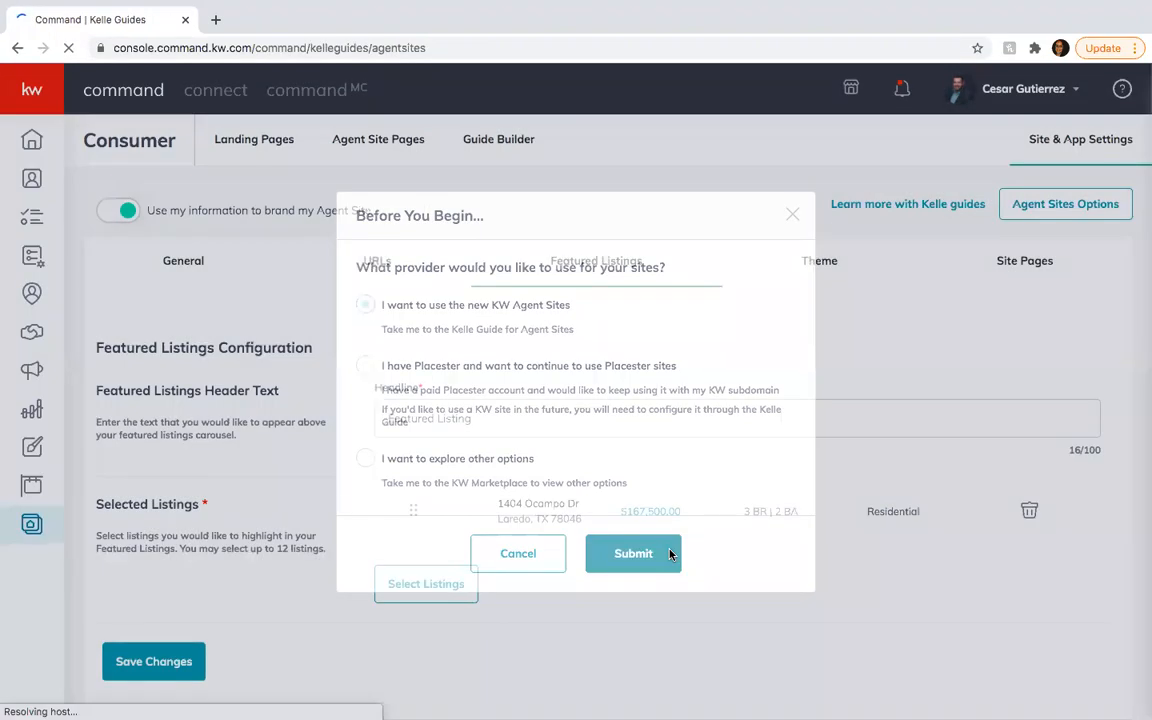
pyautogui.scroll(-1, 669, 553)
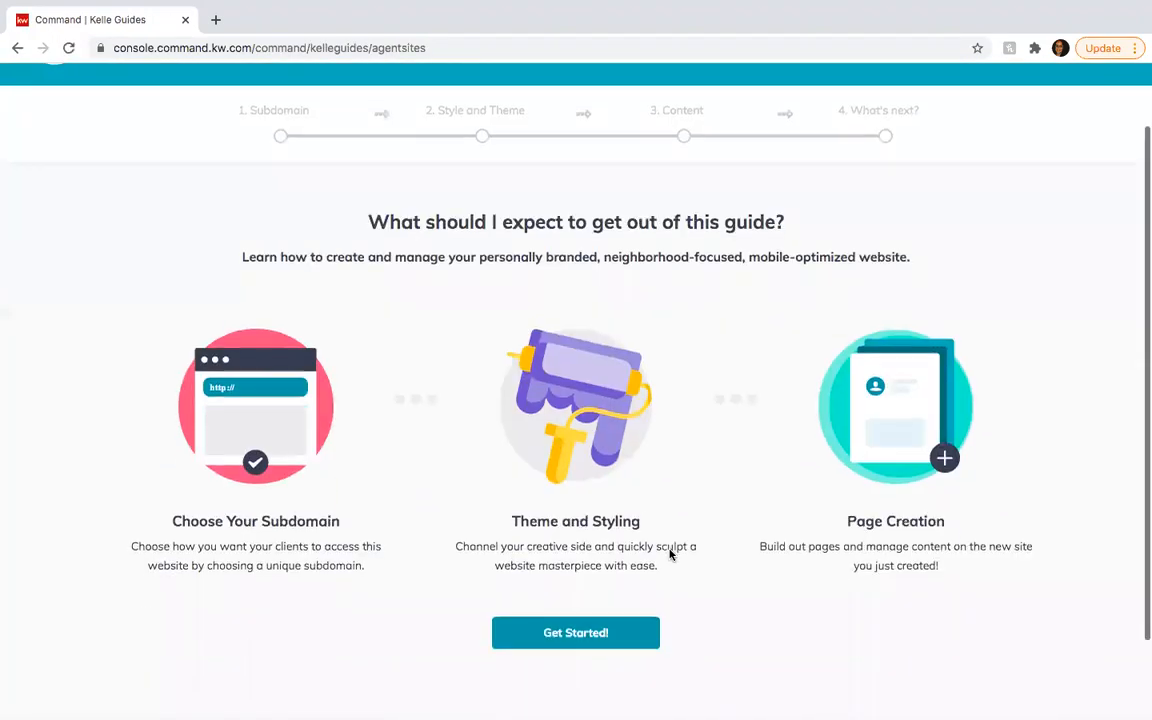
pyautogui.click(577, 638)
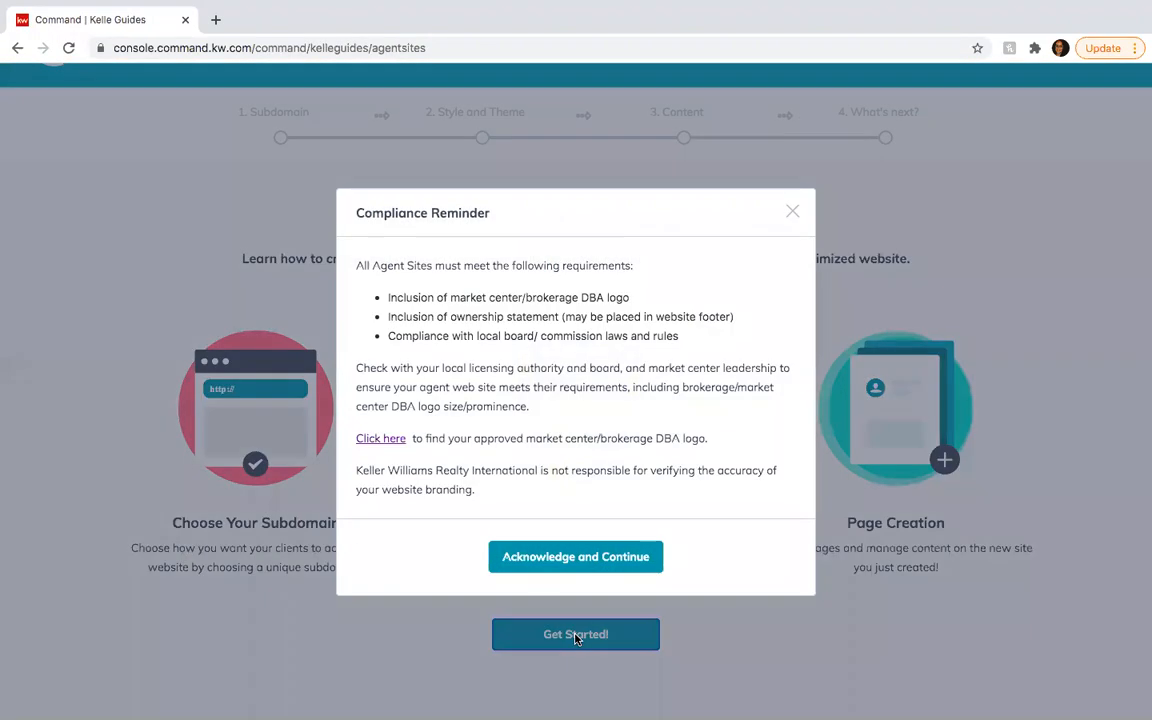
pyautogui.click(593, 566)
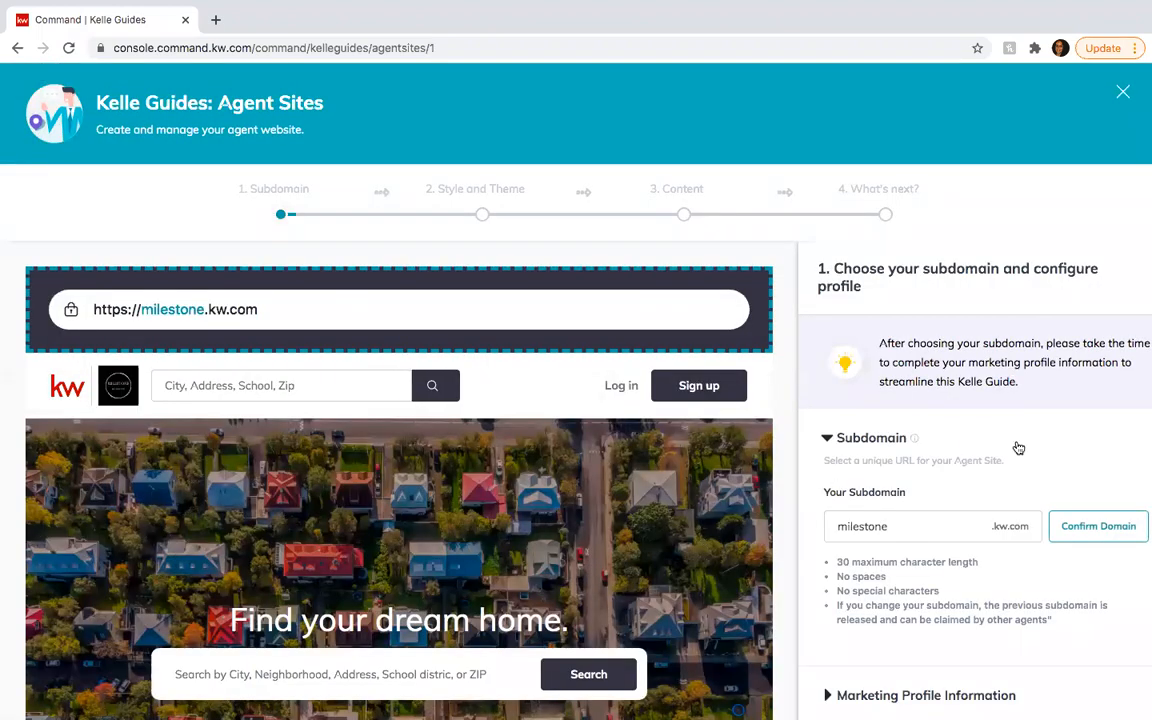
# - Confirm milestone.kw.com as the subdomain and expand Marketing Profile Information
pyautogui.scroll(-3, 1018, 448)
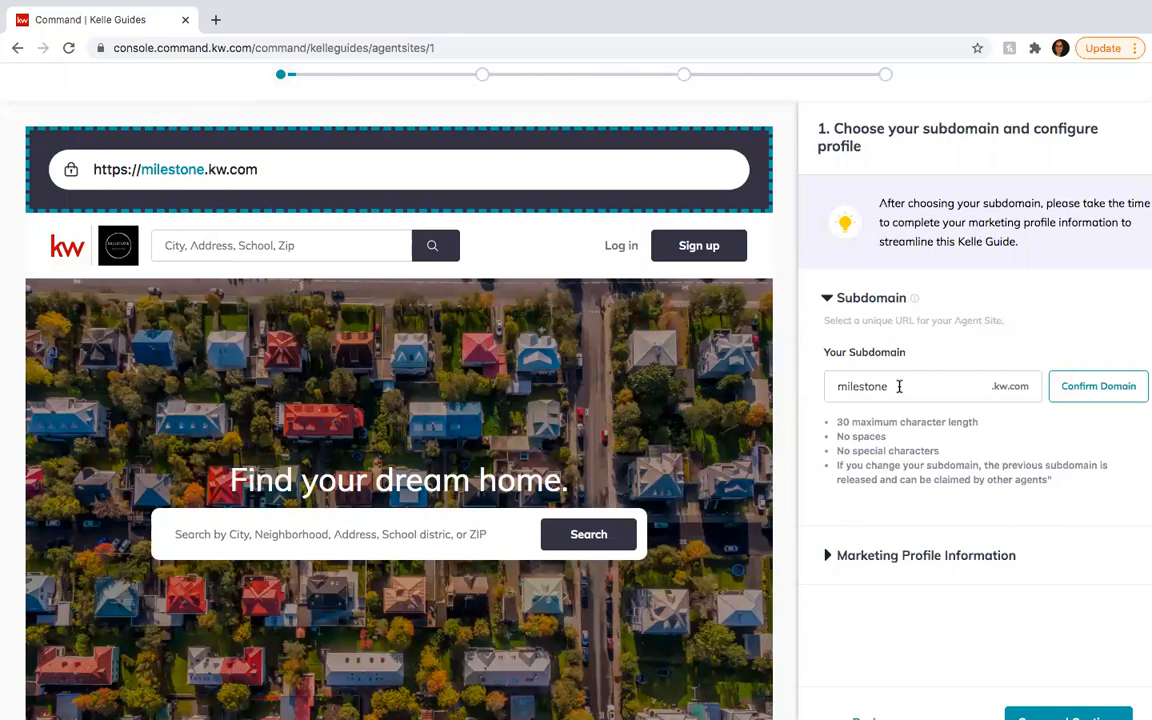
pyautogui.click(1080, 388)
pyautogui.scroll(-1, 903, 495)
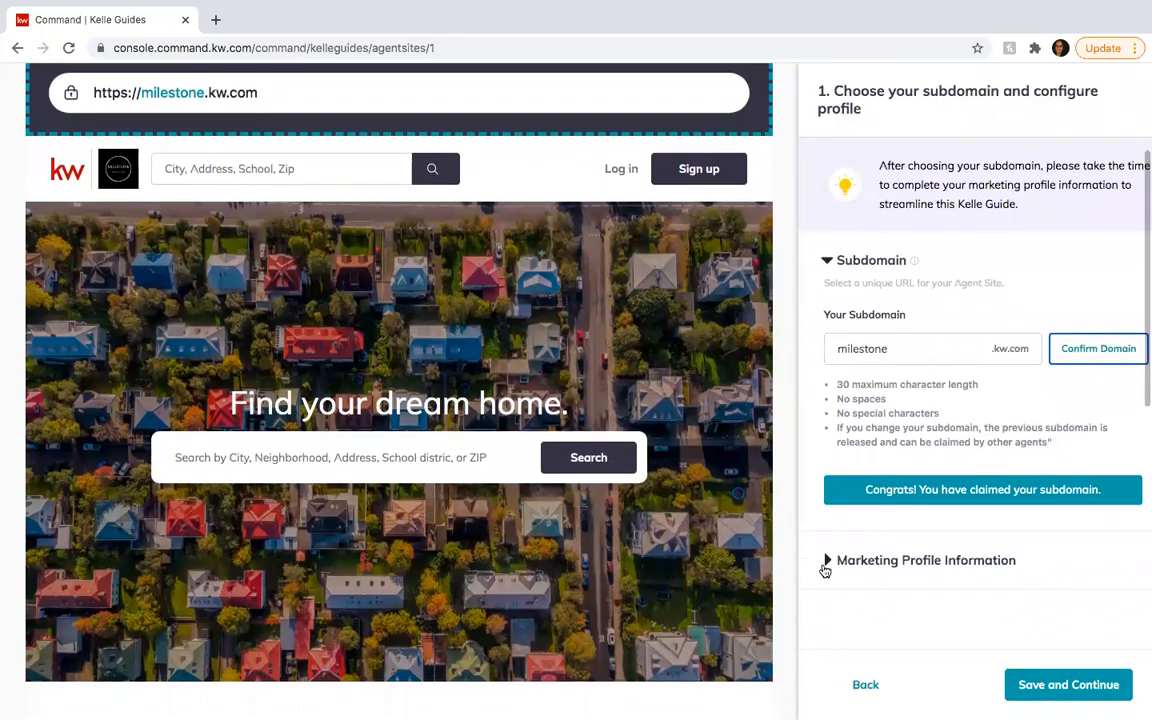
pyautogui.click(830, 563)
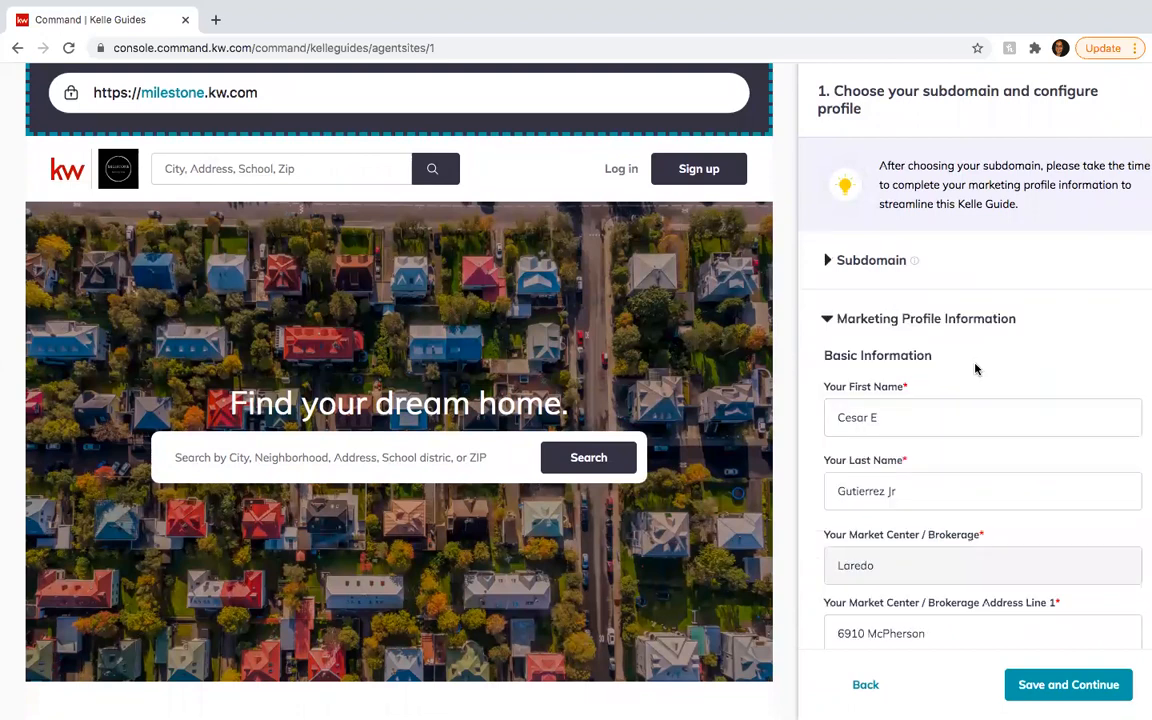
# - Remove the middle initial from the first name and the suffix from the last name
pyautogui.scroll(-1, 975, 369)
pyautogui.scroll(-1, 975, 369)
pyautogui.scroll(-2, 972, 364)
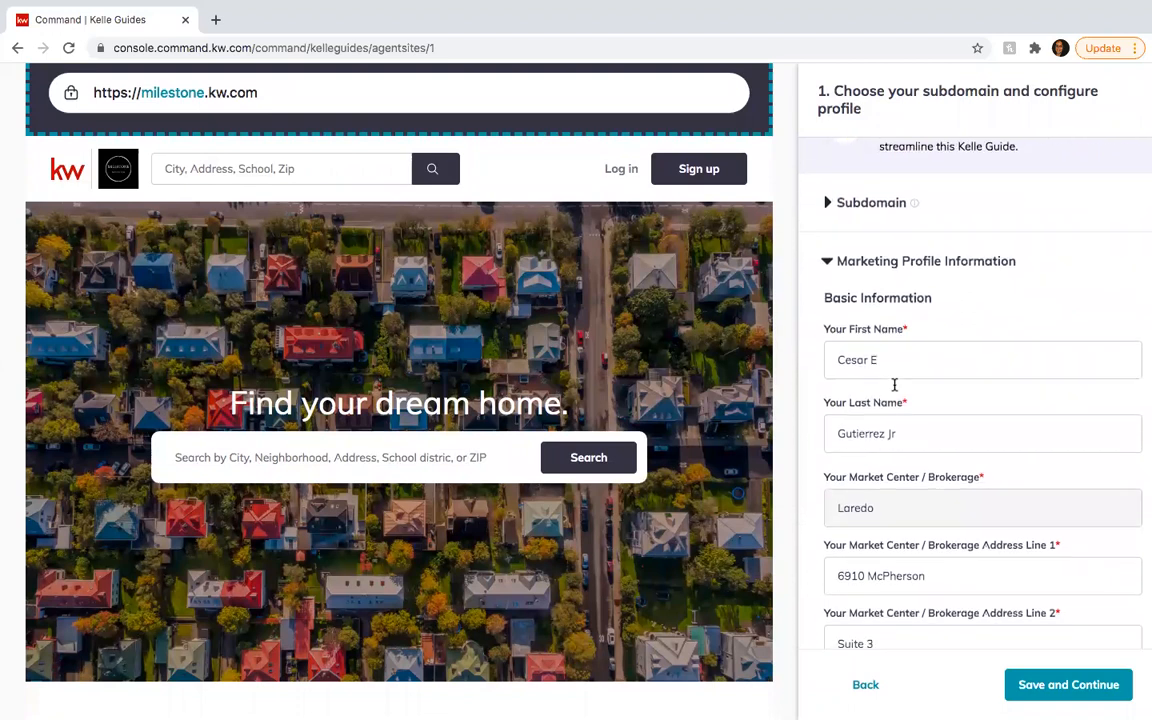
pyautogui.click(895, 359)
pyautogui.press('BackSpace')
pyautogui.press('BackSpace')
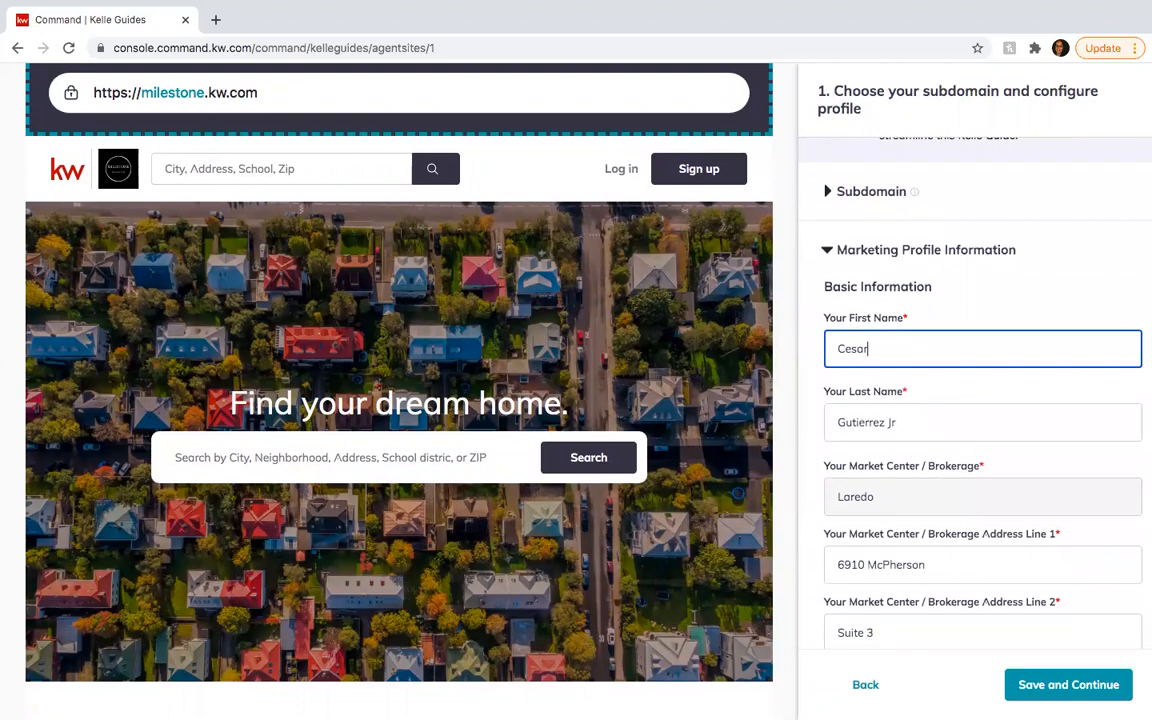
pyautogui.click(905, 419)
pyautogui.press('BackSpace')
pyautogui.press('BackSpace')
pyautogui.press('BackSpace')
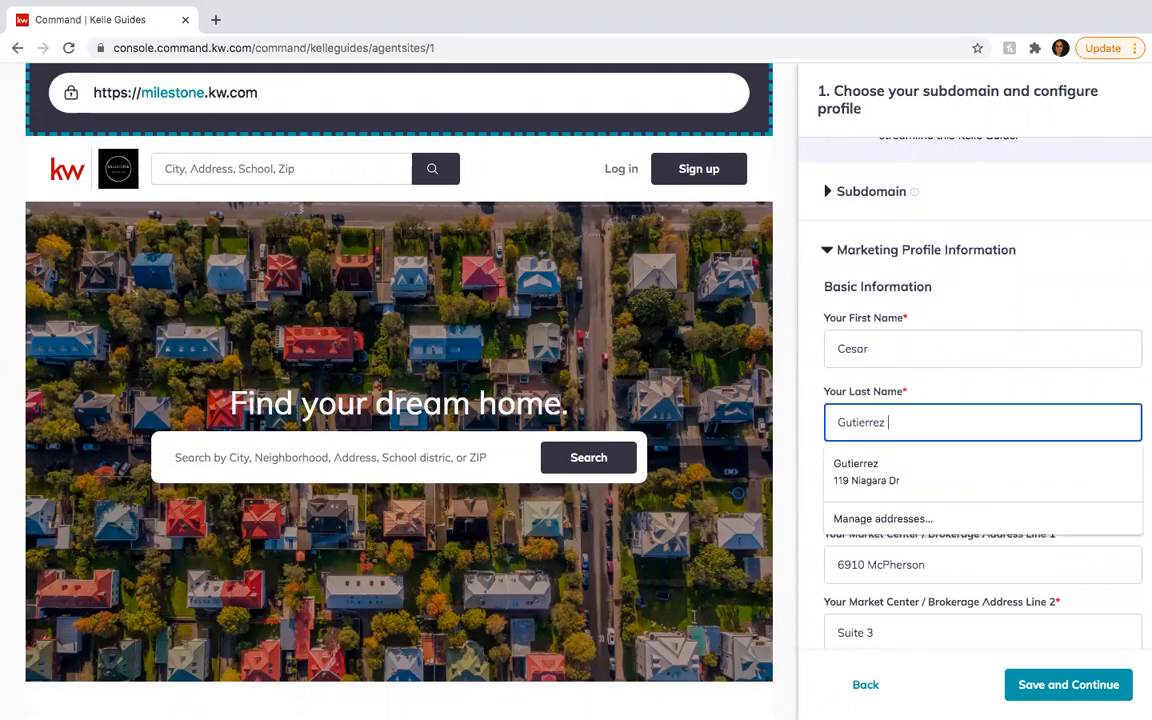
pyautogui.click(947, 388)
# - Complete the brokerage Address Line 1 by adding the missing 'R'
pyautogui.scroll(-5, 953, 385)
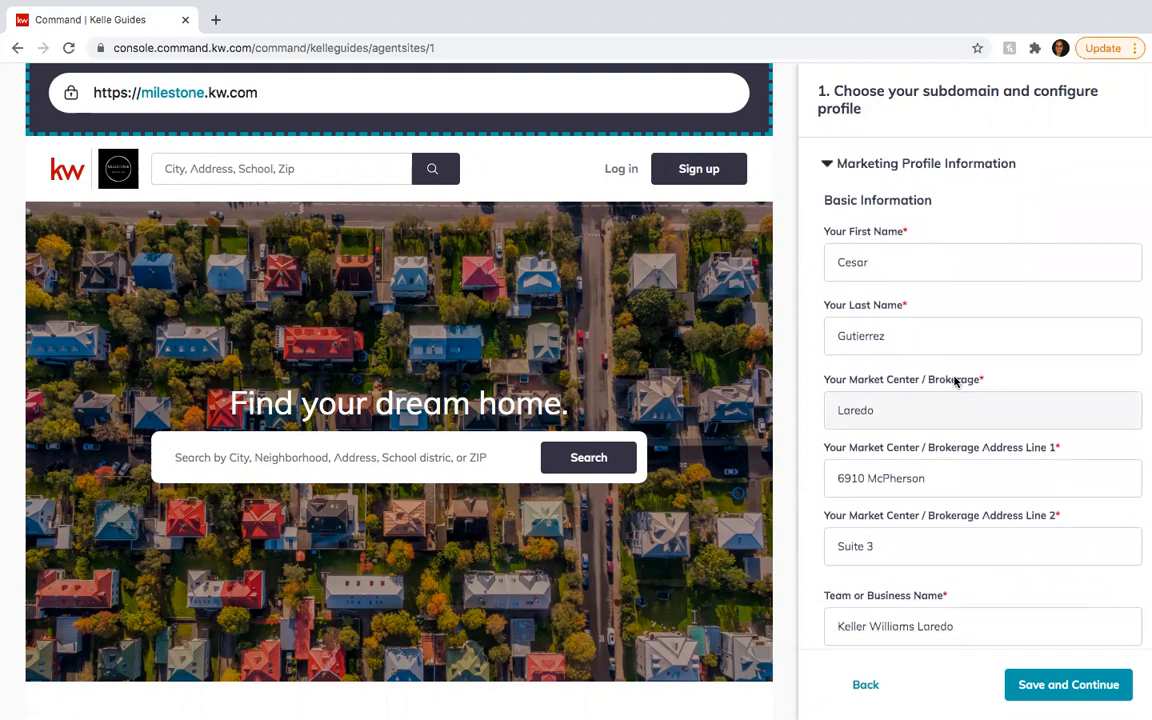
pyautogui.scroll(-1, 954, 381)
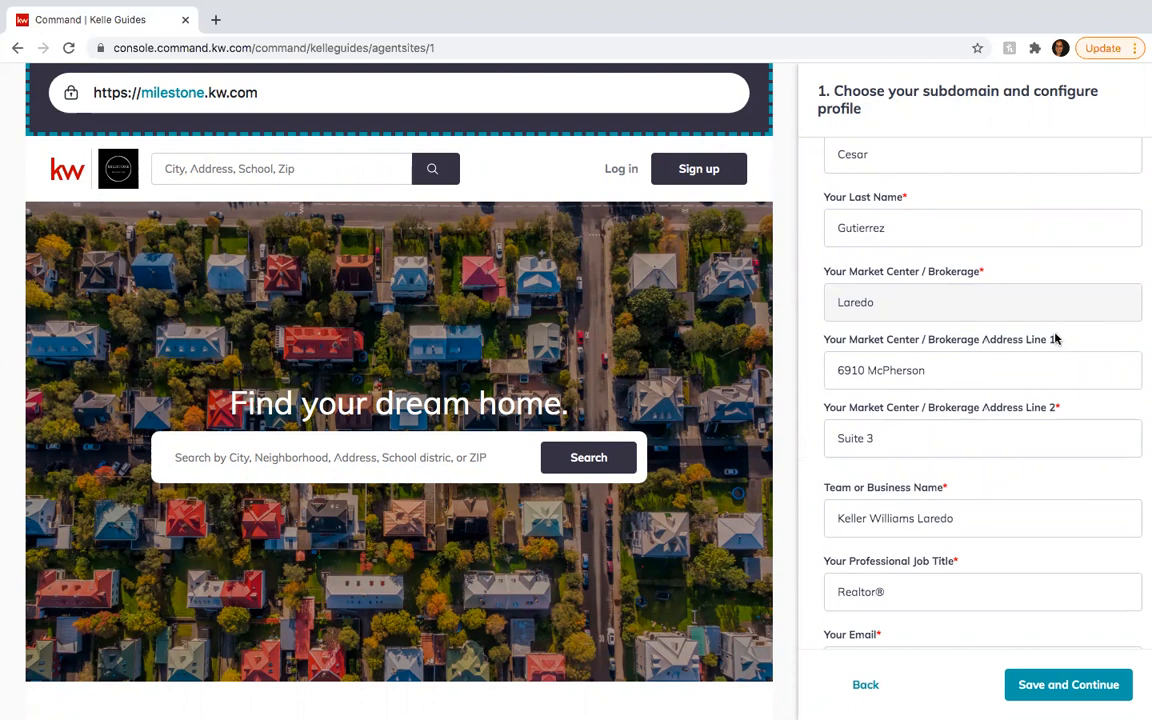
pyautogui.scroll(-1, 922, 370)
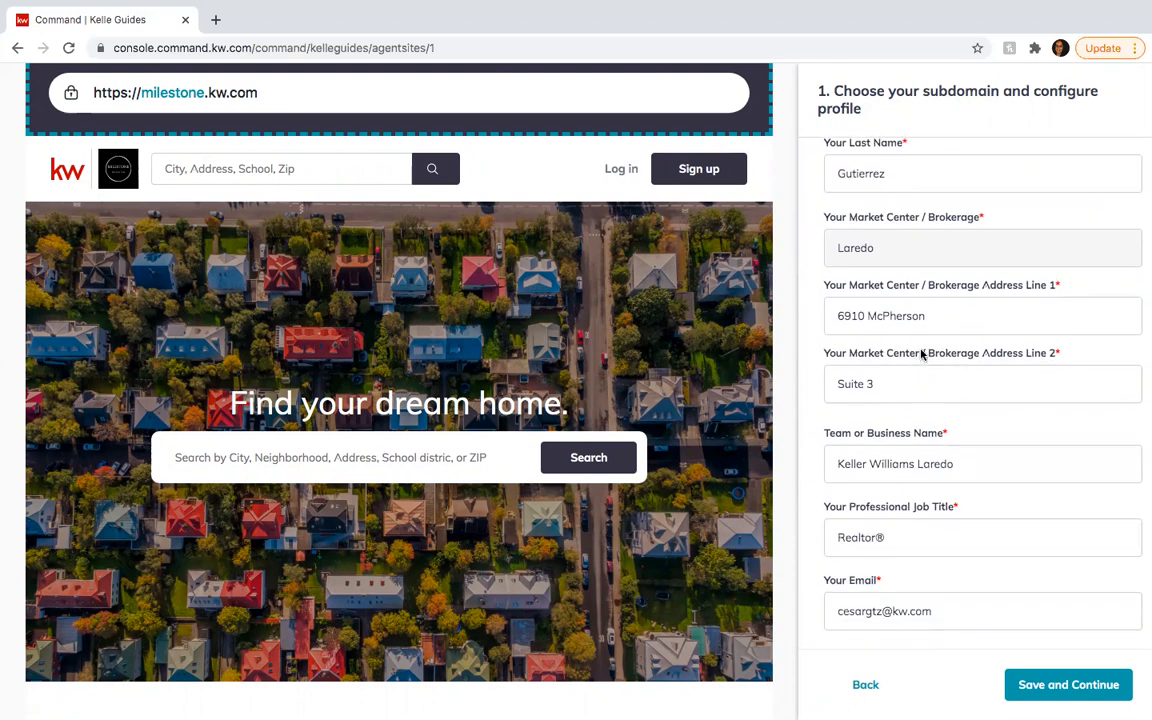
pyautogui.click(944, 316)
pyautogui.write('Rd')
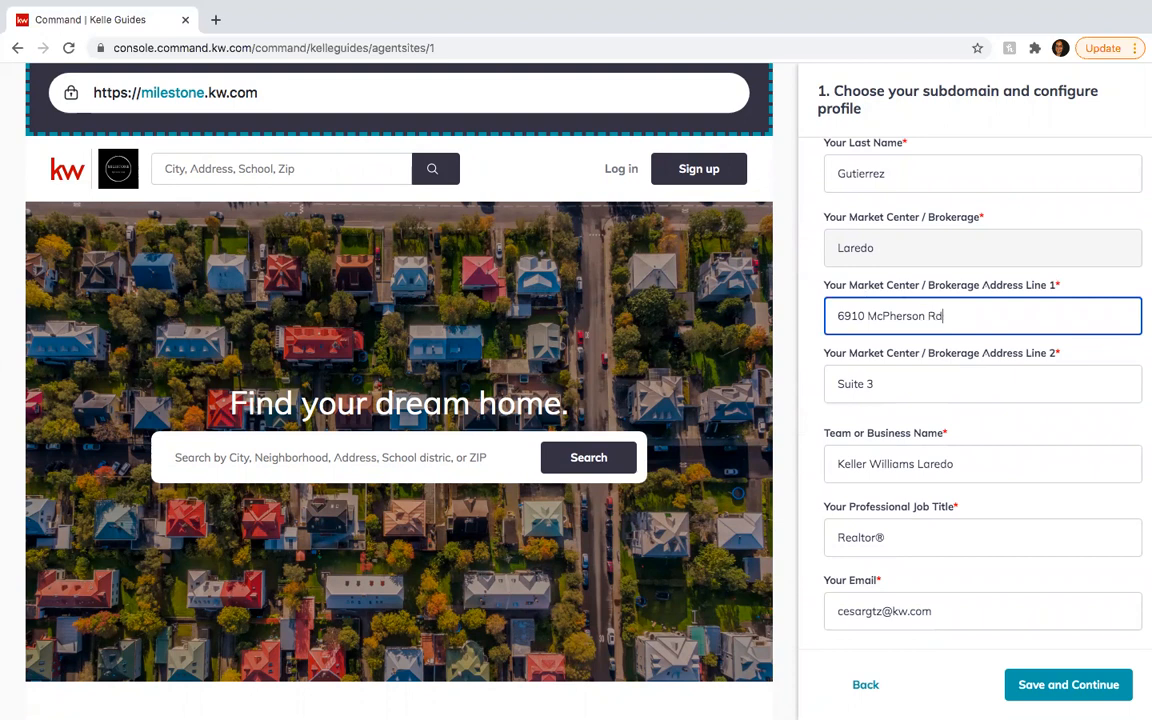
pyautogui.click(998, 355)
# - Replace the Team or Business Name with 'Milestone Real Estate Group' and review the remaining fields
pyautogui.scroll(-1, 964, 355)
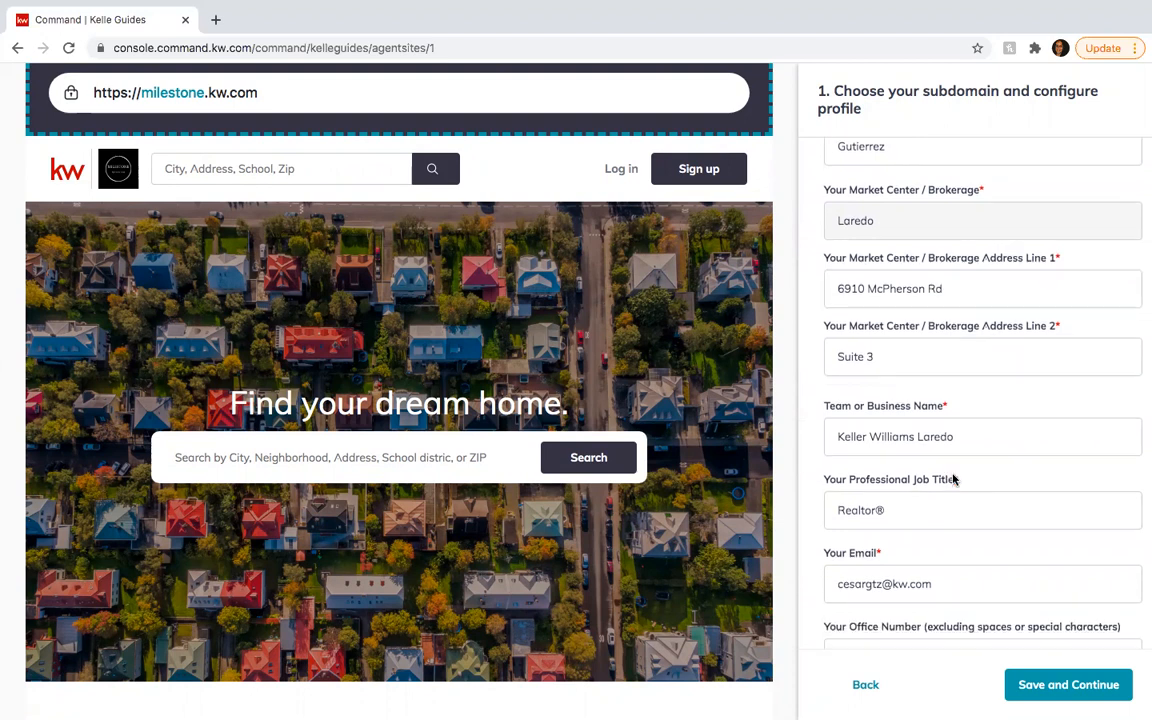
pyautogui.scroll(-1, 952, 480)
pyautogui.tripleClick(986, 409)
pyautogui.write('Milestone')
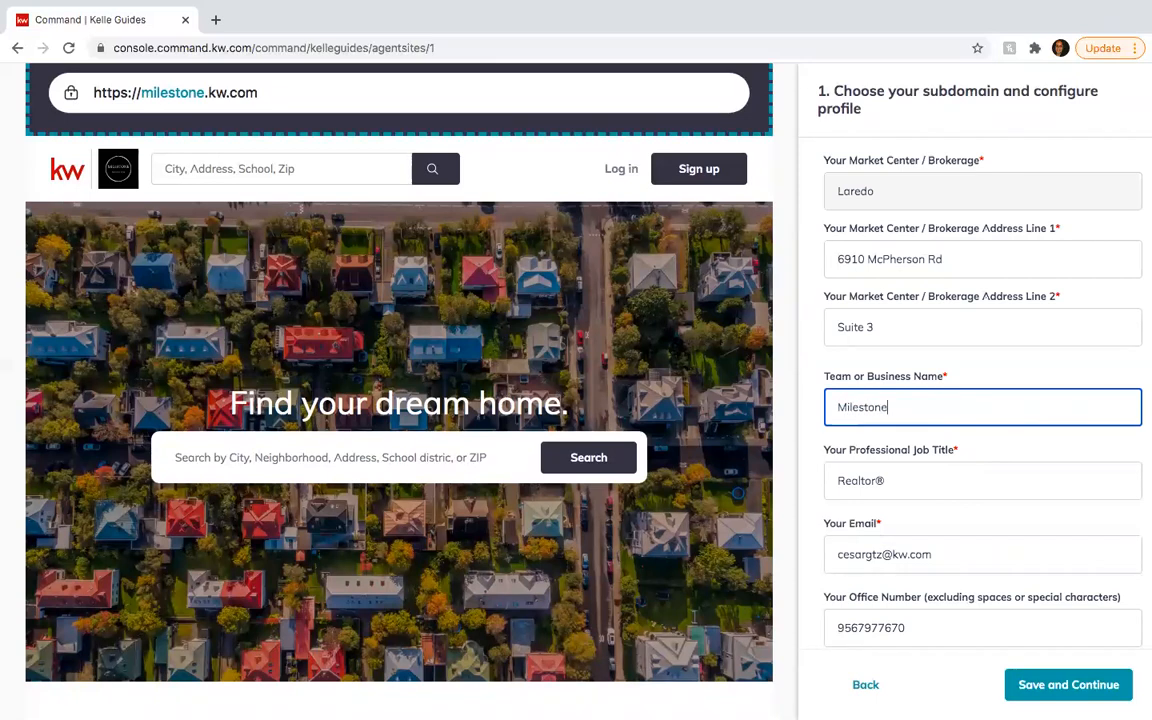
pyautogui.write(' Real Esta')
pyautogui.click(1054, 298)
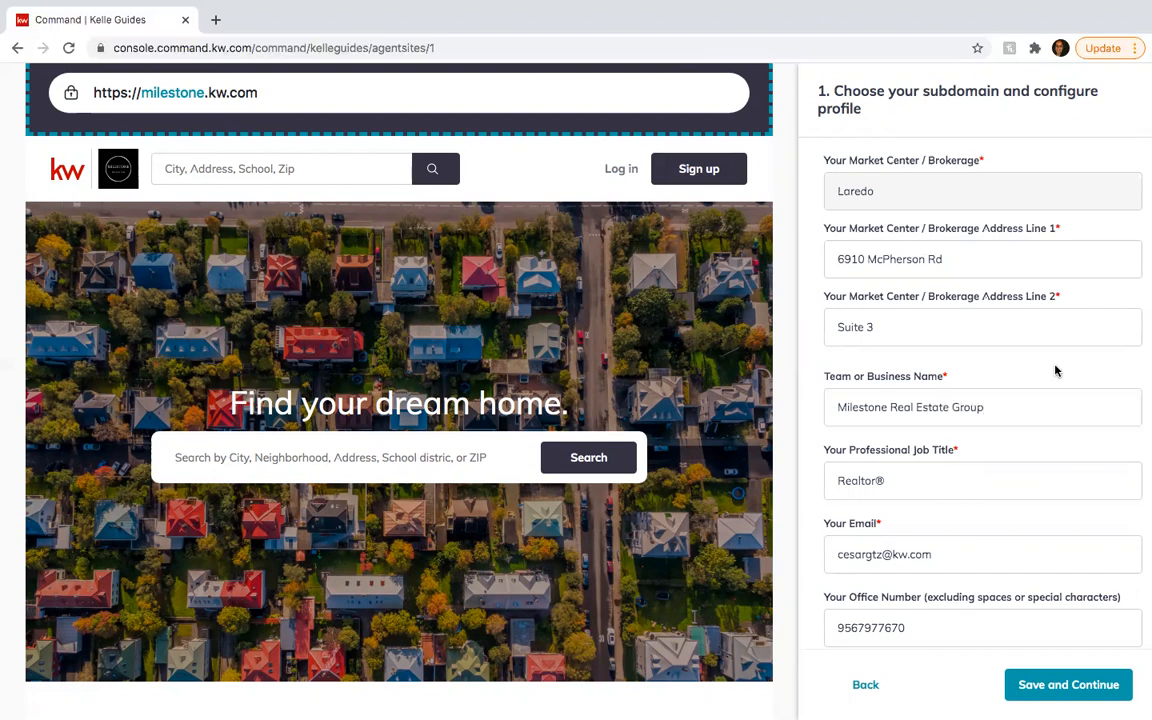
pyautogui.scroll(-1, 1054, 298)
pyautogui.scroll(-1, 900, 400)
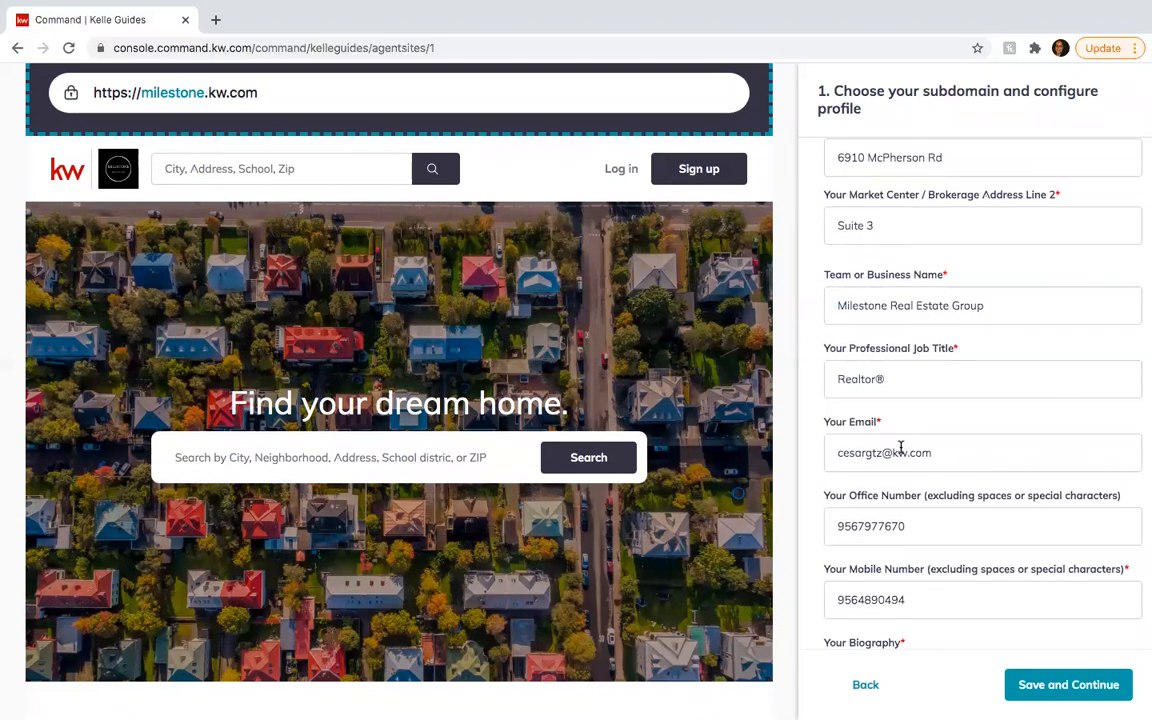
pyautogui.scroll(-2, 945, 354)
pyautogui.scroll(-2, 945, 354)
pyautogui.scroll(-1, 944, 350)
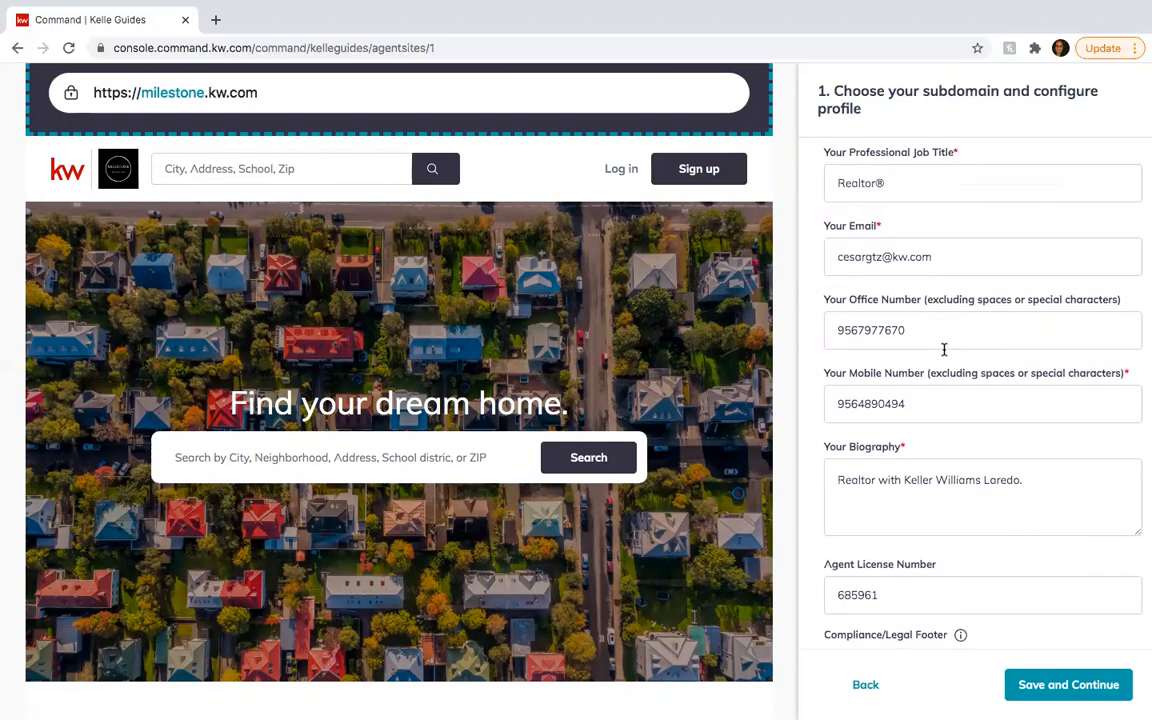
pyautogui.scroll(-2, 945, 354)
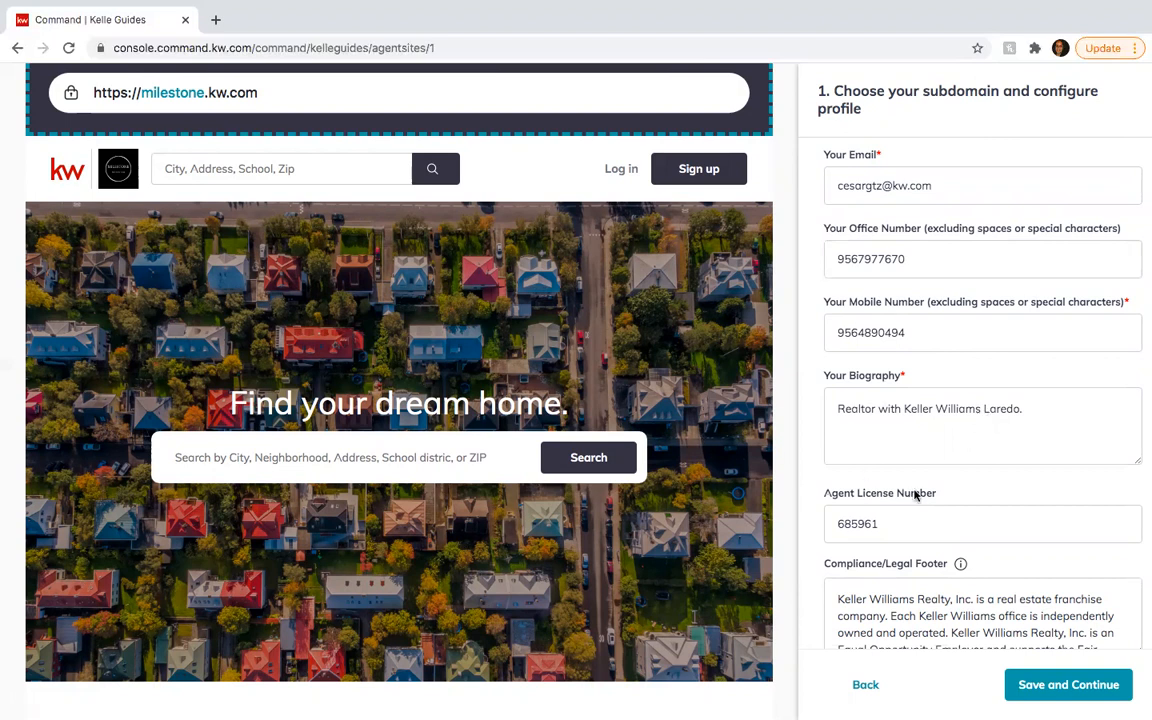
pyautogui.scroll(-1, 916, 494)
pyautogui.scroll(1, 915, 494)
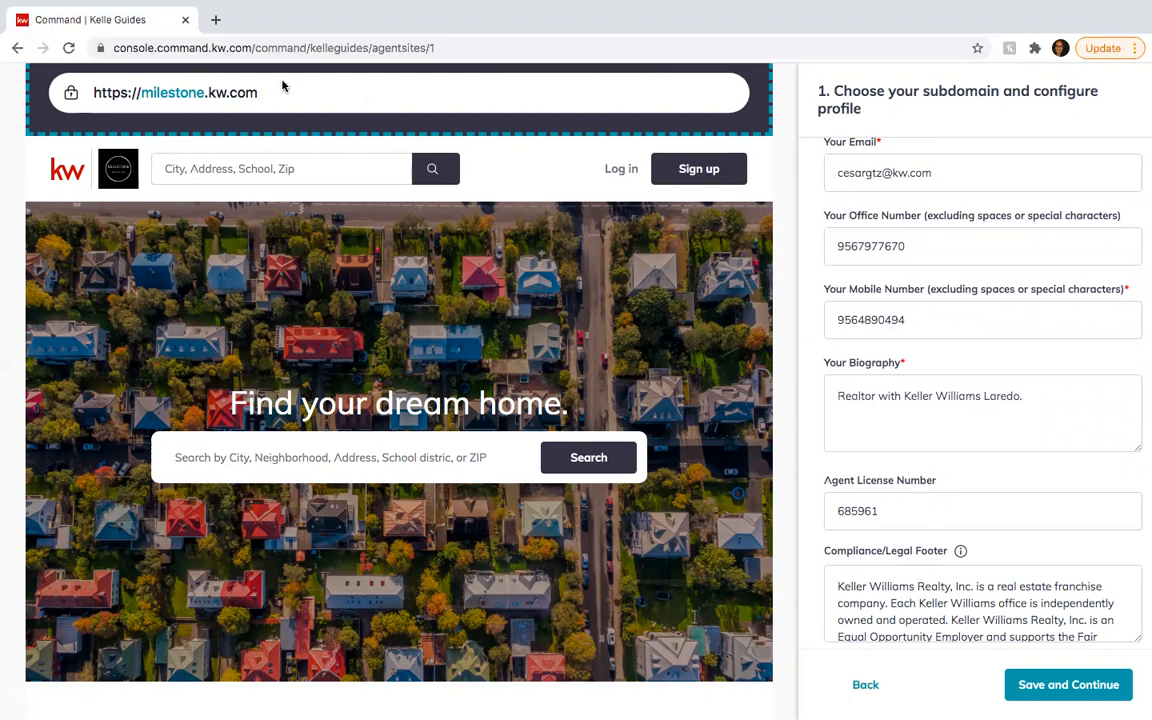
# - Search Google for 'realtor biography' and open HubSpot's 14 Impressive Examples of Realtor Bios article
pyautogui.click(215, 19)
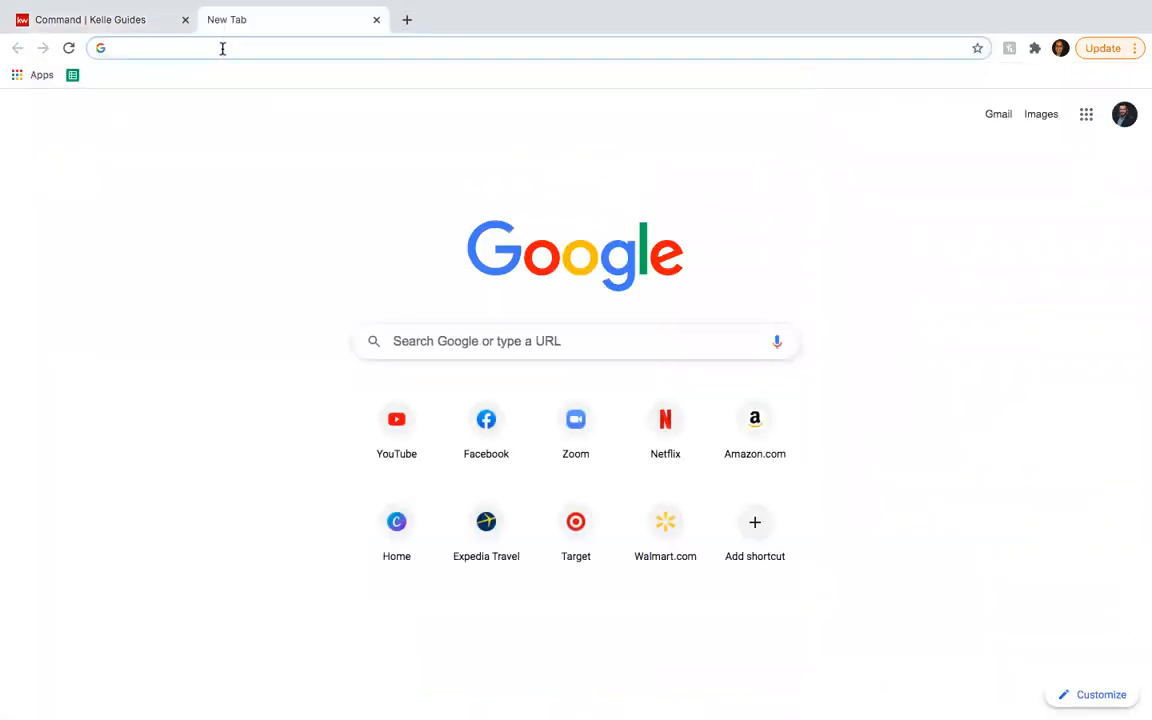
pyautogui.write('realtor ')
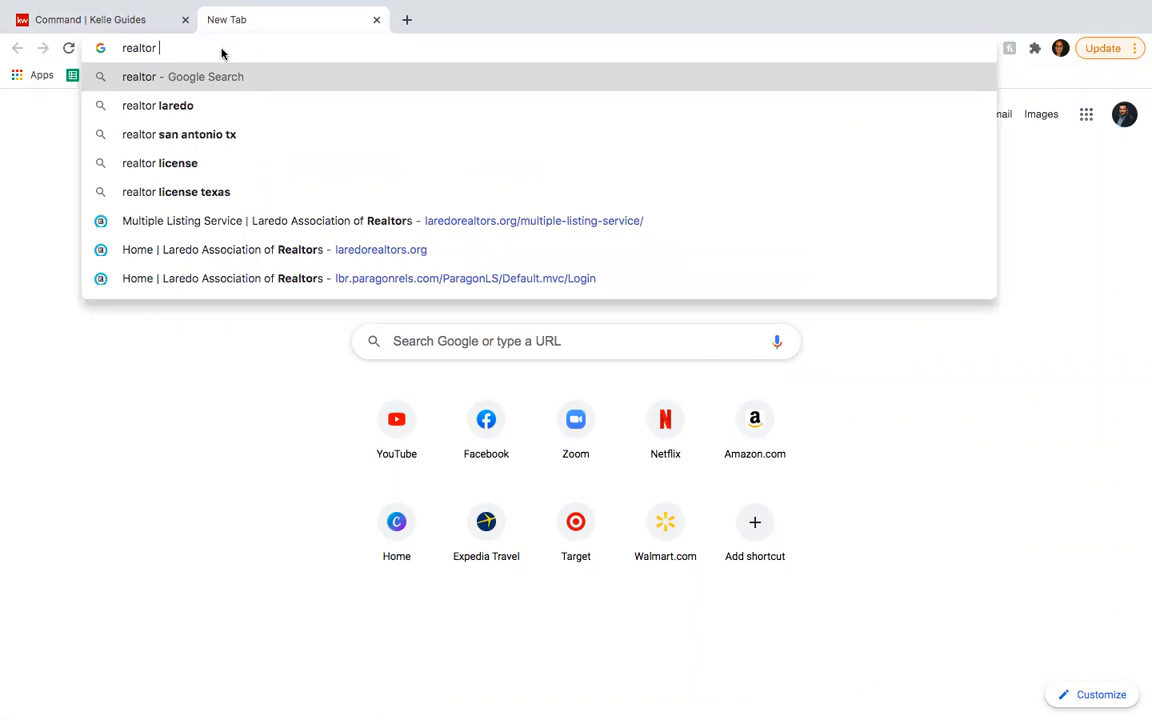
pyautogui.write('biog')
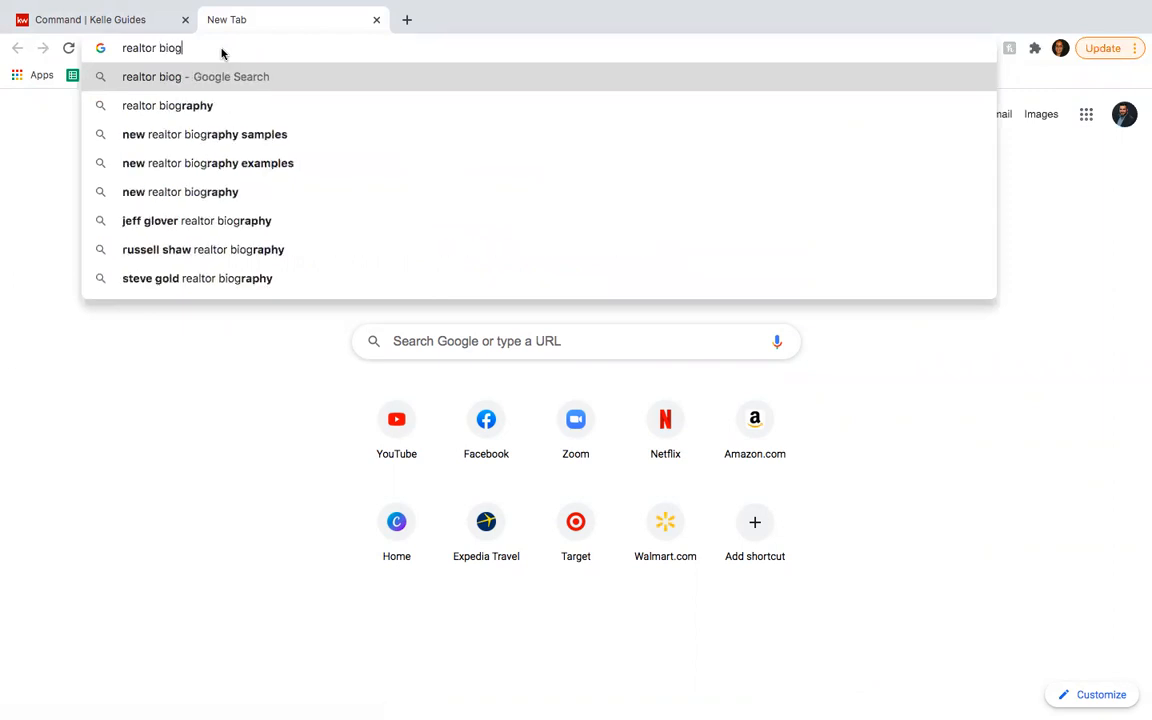
pyautogui.click(198, 110)
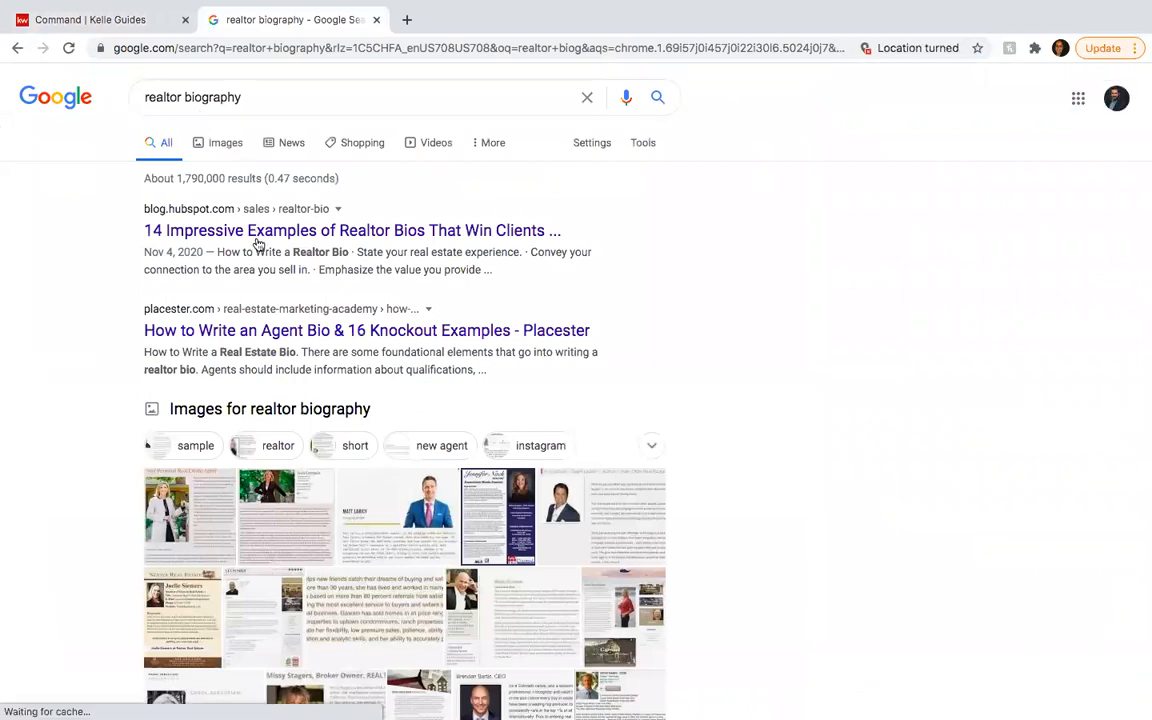
pyautogui.scroll(-7, 242, 336)
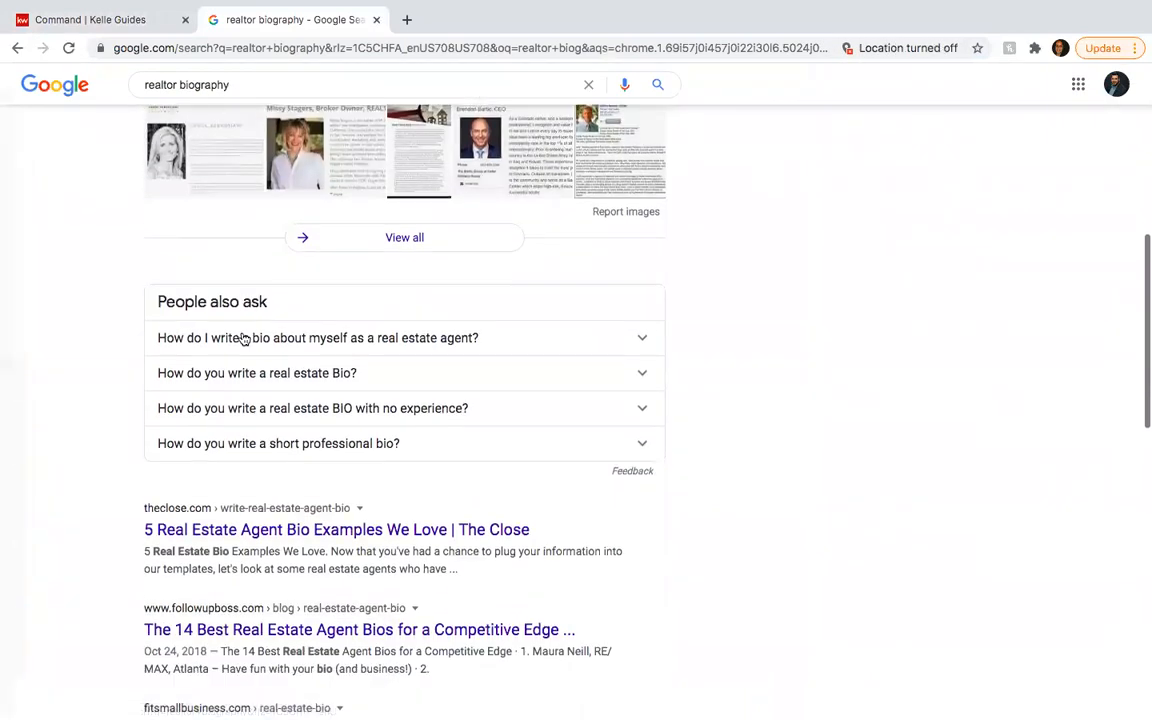
pyautogui.scroll(10, 244, 339)
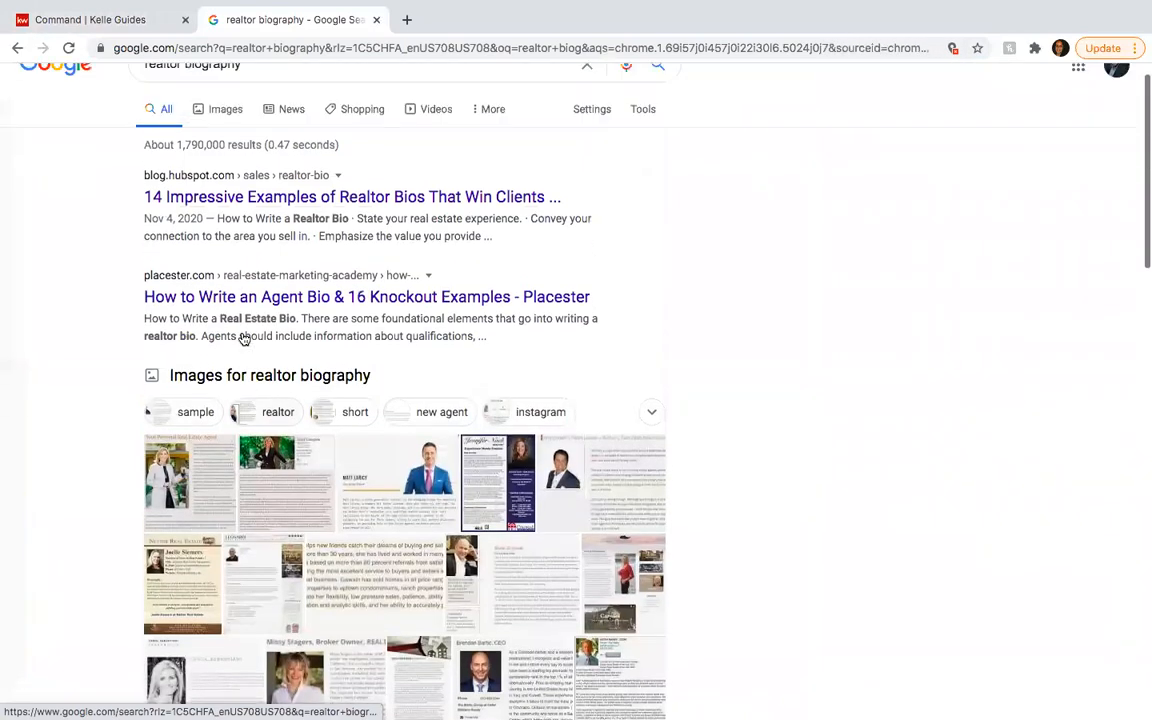
pyautogui.click(249, 225)
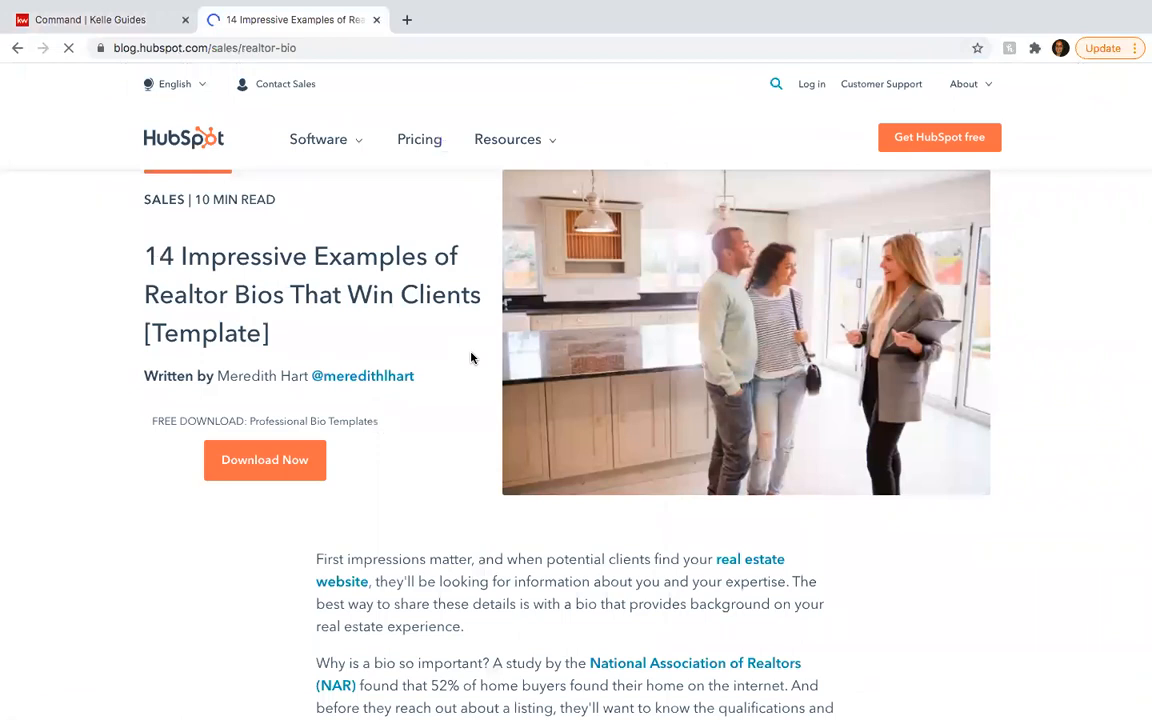
# - Read the HubSpot bio tips and example bios, then return to the Command | Kelle Guides tab
pyautogui.scroll(-2, 472, 358)
pyautogui.scroll(-15, 472, 360)
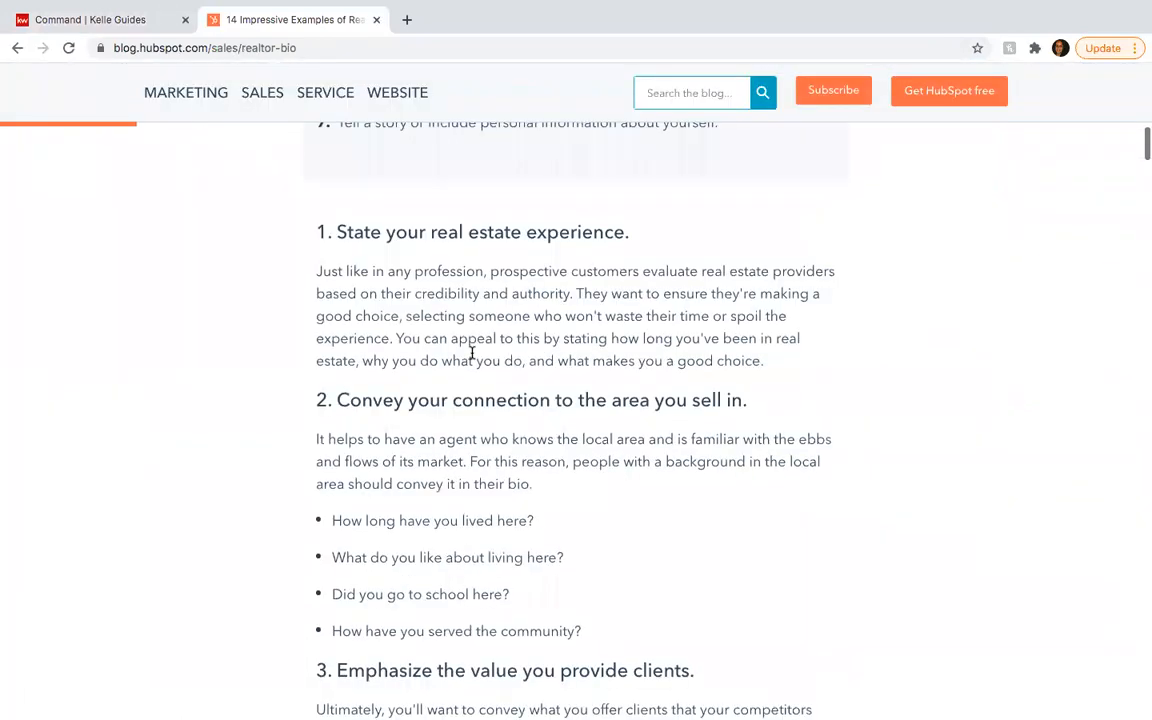
pyautogui.scroll(-10, 472, 352)
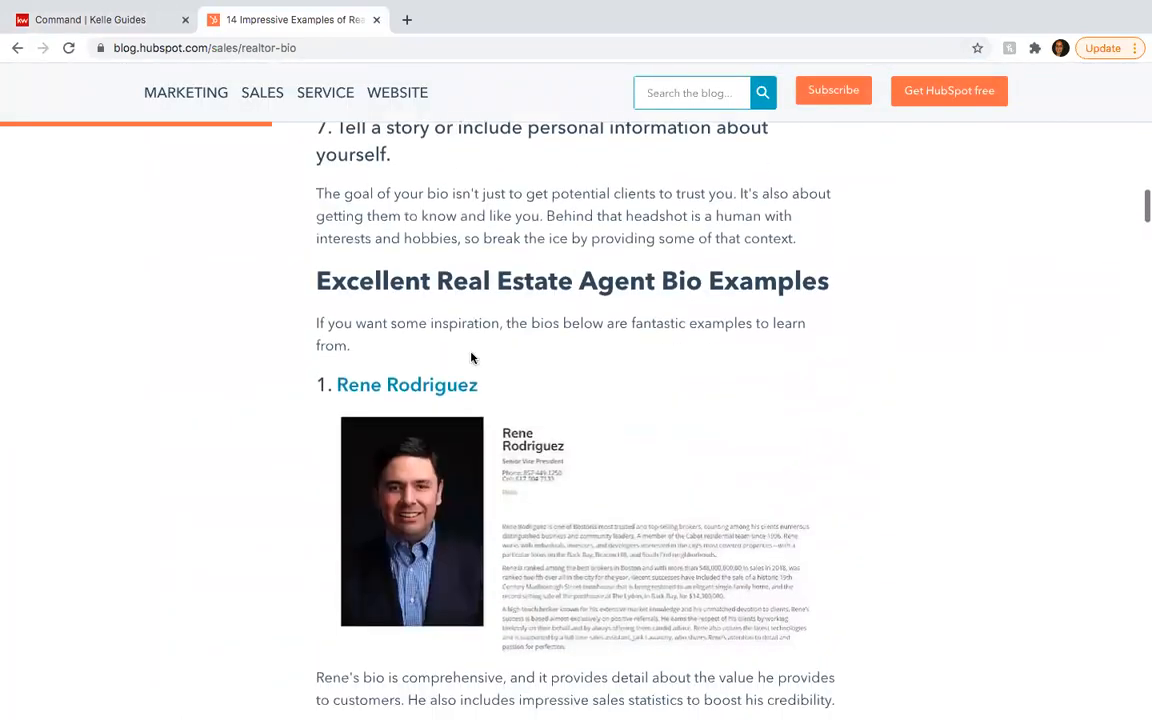
pyautogui.scroll(-2, 472, 356)
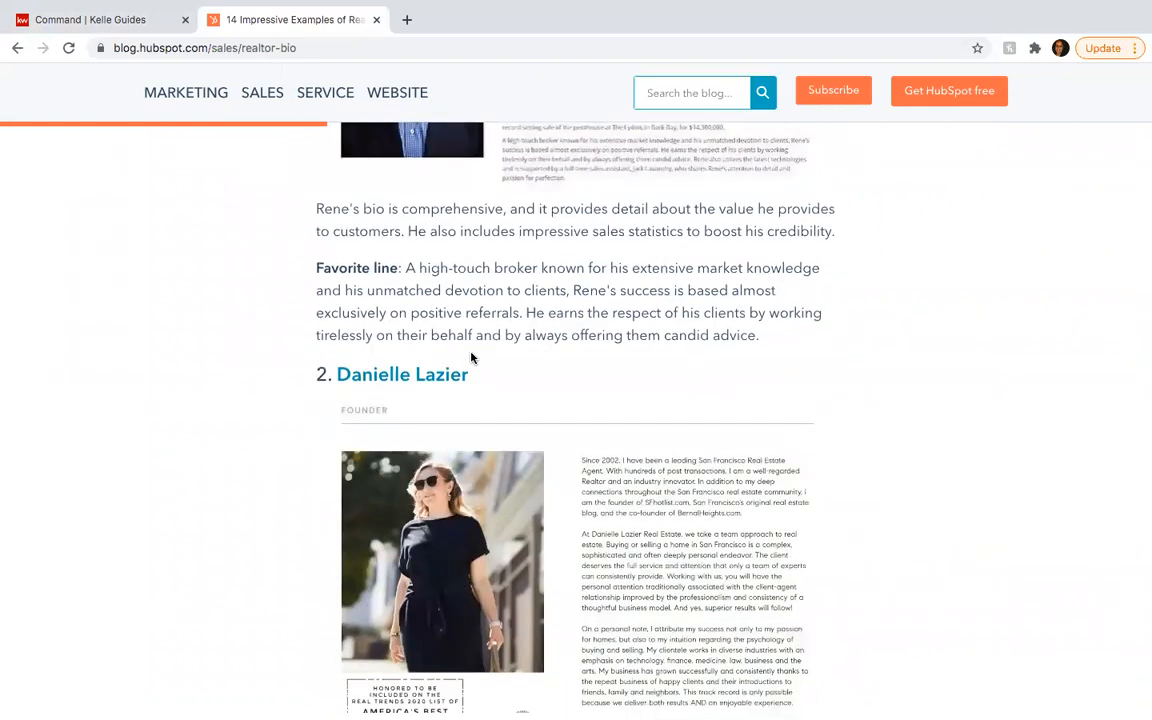
pyautogui.scroll(-2, 472, 356)
pyautogui.scroll(1, 481, 356)
pyautogui.scroll(-2, 481, 356)
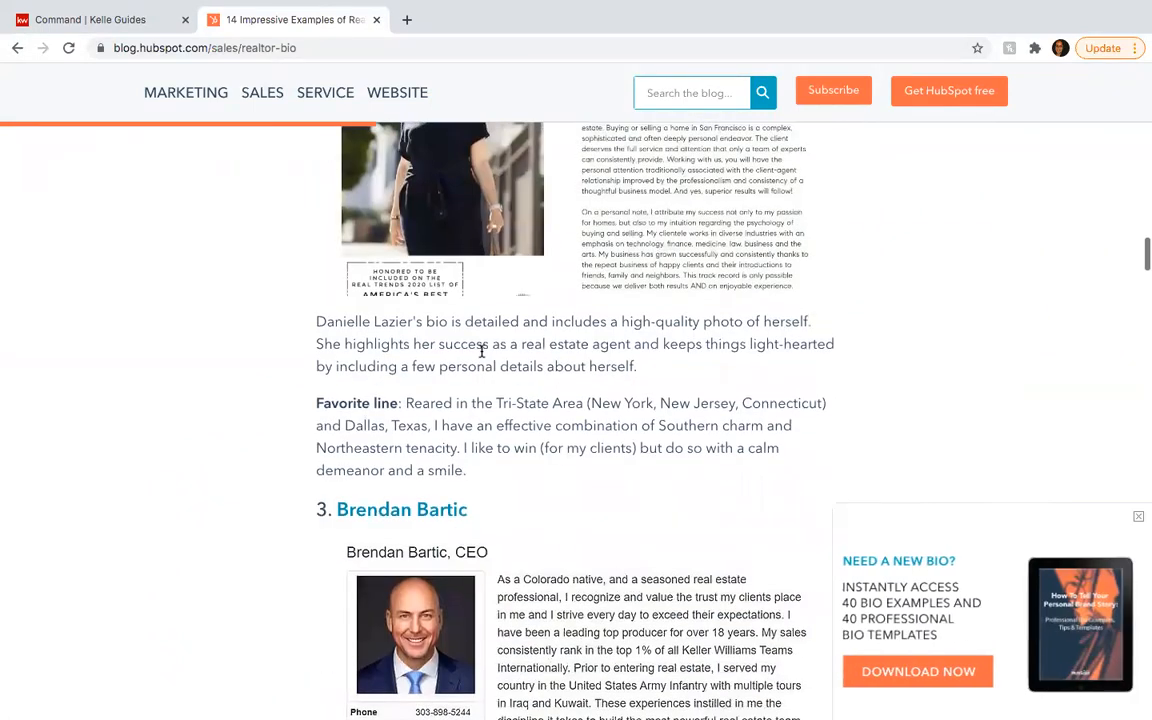
pyautogui.scroll(-2, 481, 356)
pyautogui.scroll(-2, 581, 432)
pyautogui.scroll(1, 581, 432)
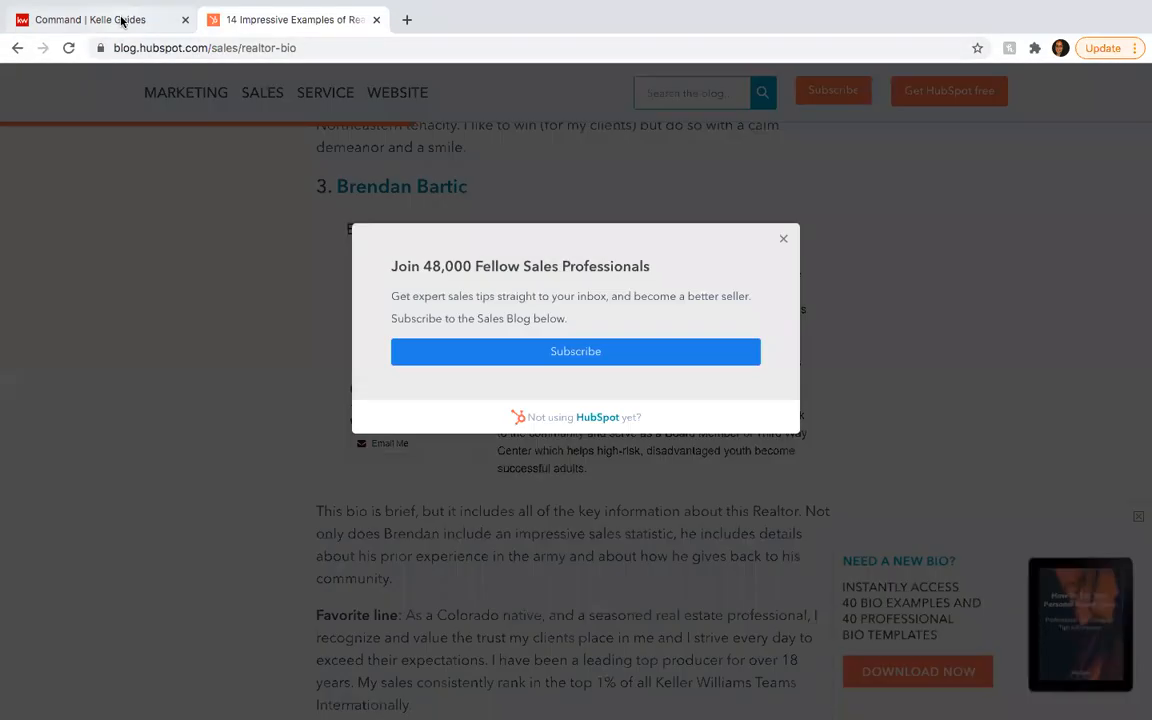
pyautogui.click(121, 21)
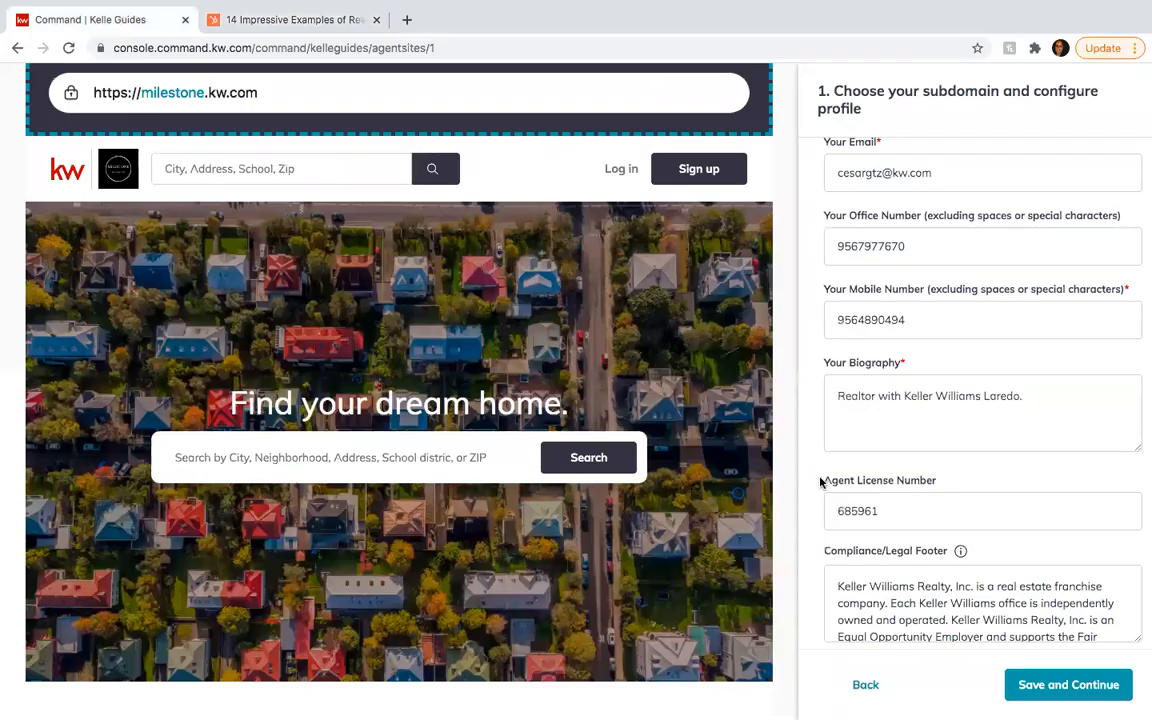
# - Review the footer, imagery and social media fields, then Save and Continue to Style and Theme
pyautogui.scroll(-5, 982, 400)
pyautogui.scroll(-1, 982, 400)
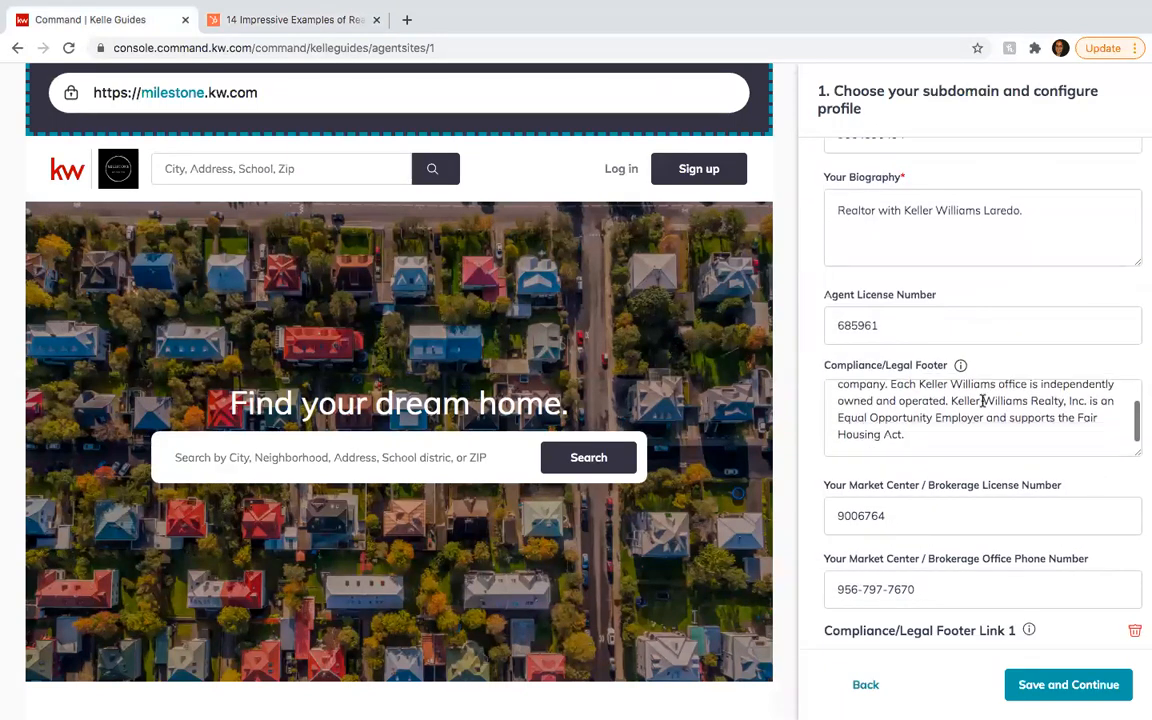
pyautogui.scroll(-3, 916, 484)
pyautogui.scroll(-6, 914, 486)
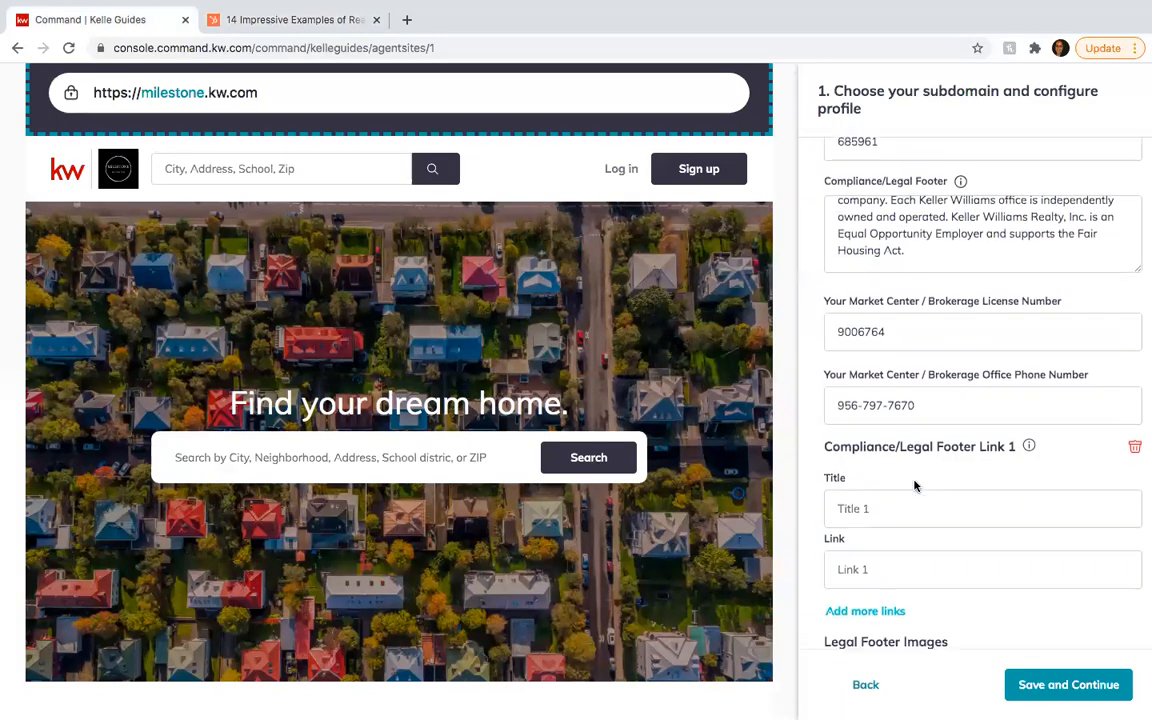
pyautogui.scroll(-8, 916, 488)
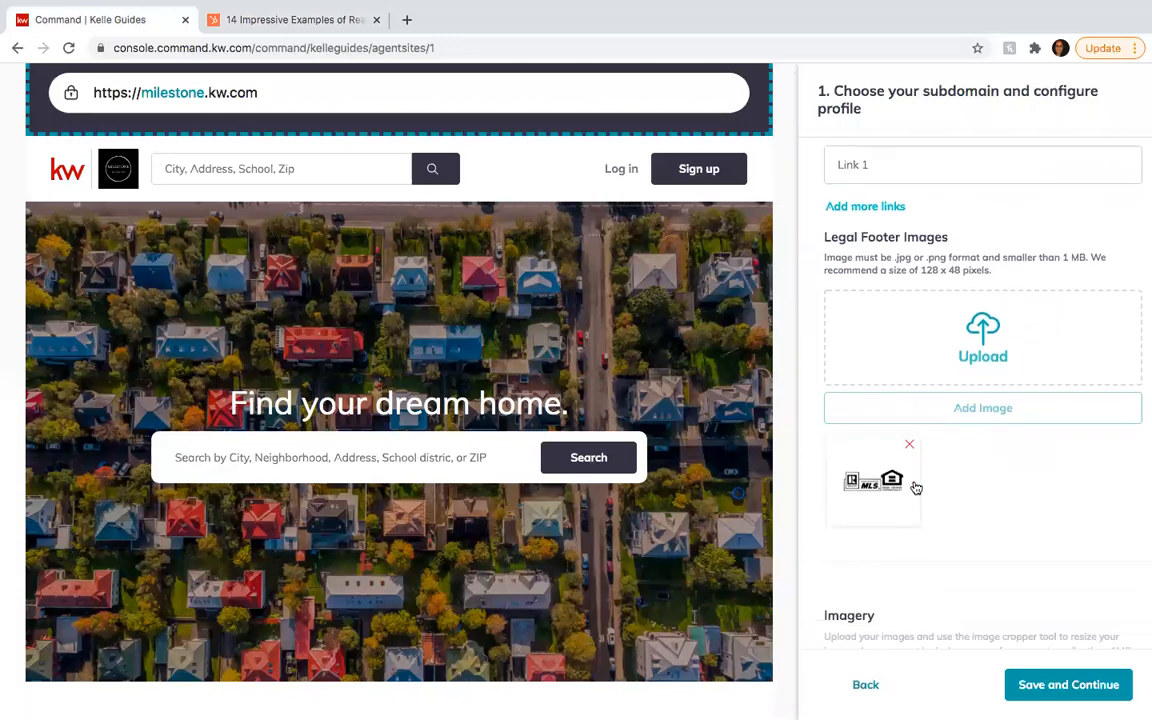
pyautogui.scroll(-10, 914, 486)
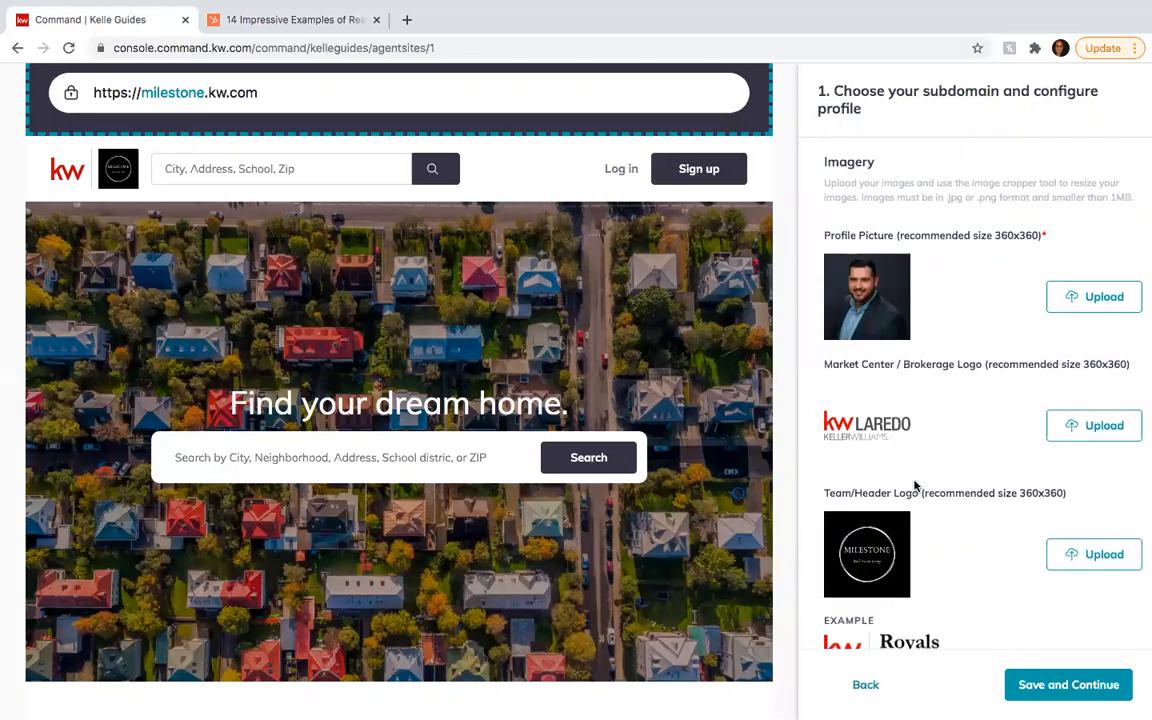
pyautogui.scroll(-4, 914, 486)
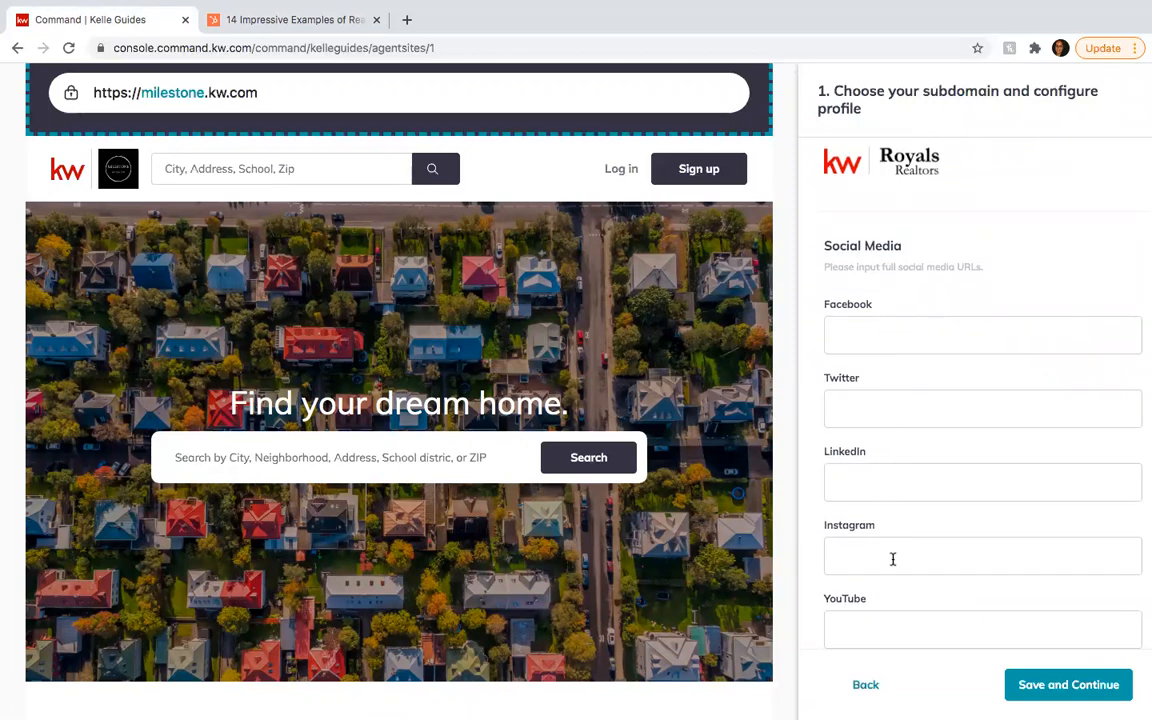
pyautogui.scroll(-2, 892, 557)
pyautogui.scroll(-1, 893, 559)
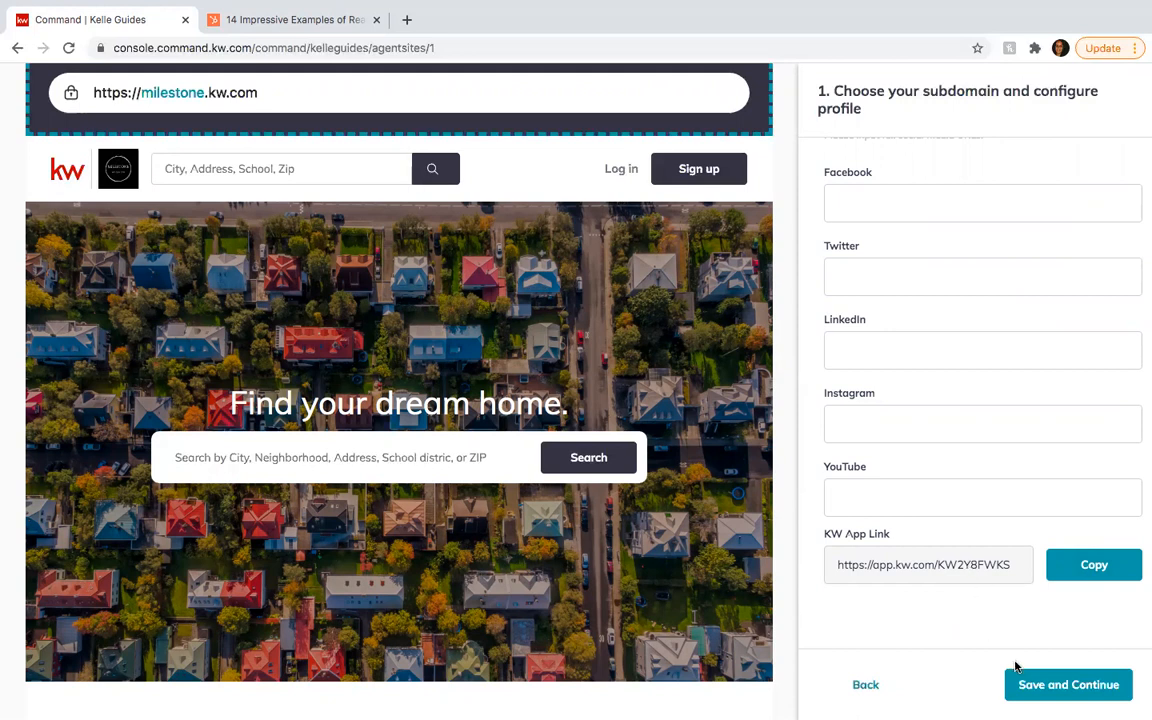
pyautogui.click(1040, 686)
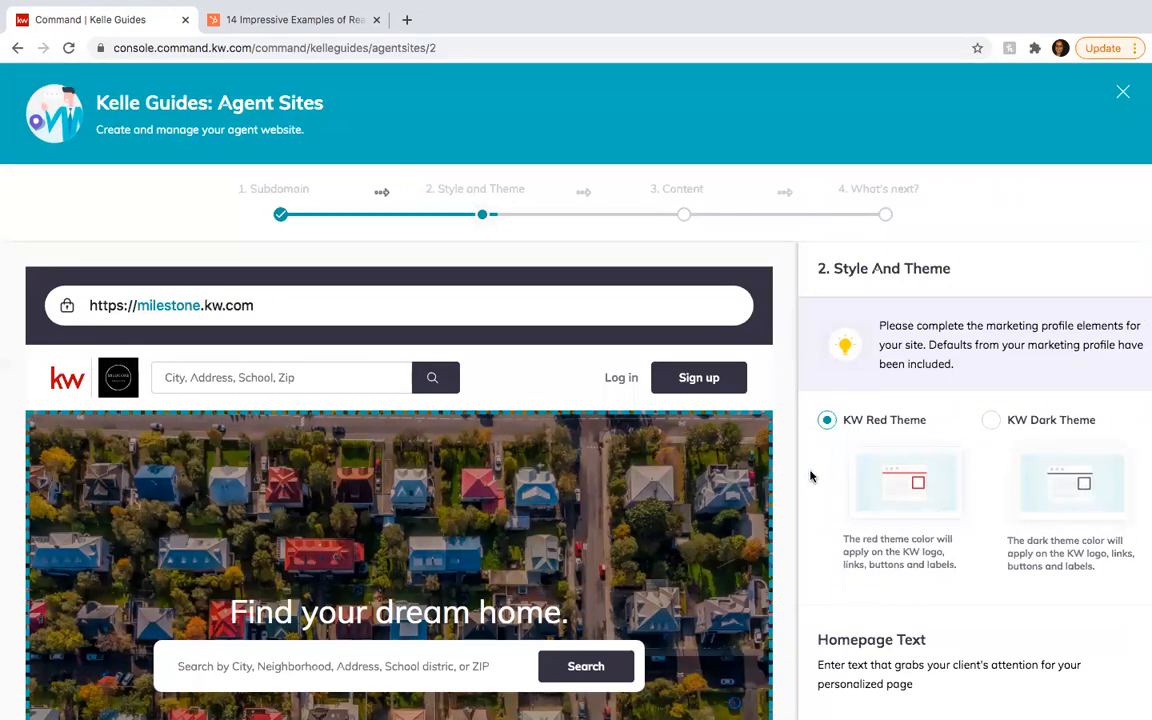
# - Preview KW Dark Theme, revert to KW Red Theme, and check the 'Find your dream home.' homepage text
pyautogui.scroll(-2, 812, 476)
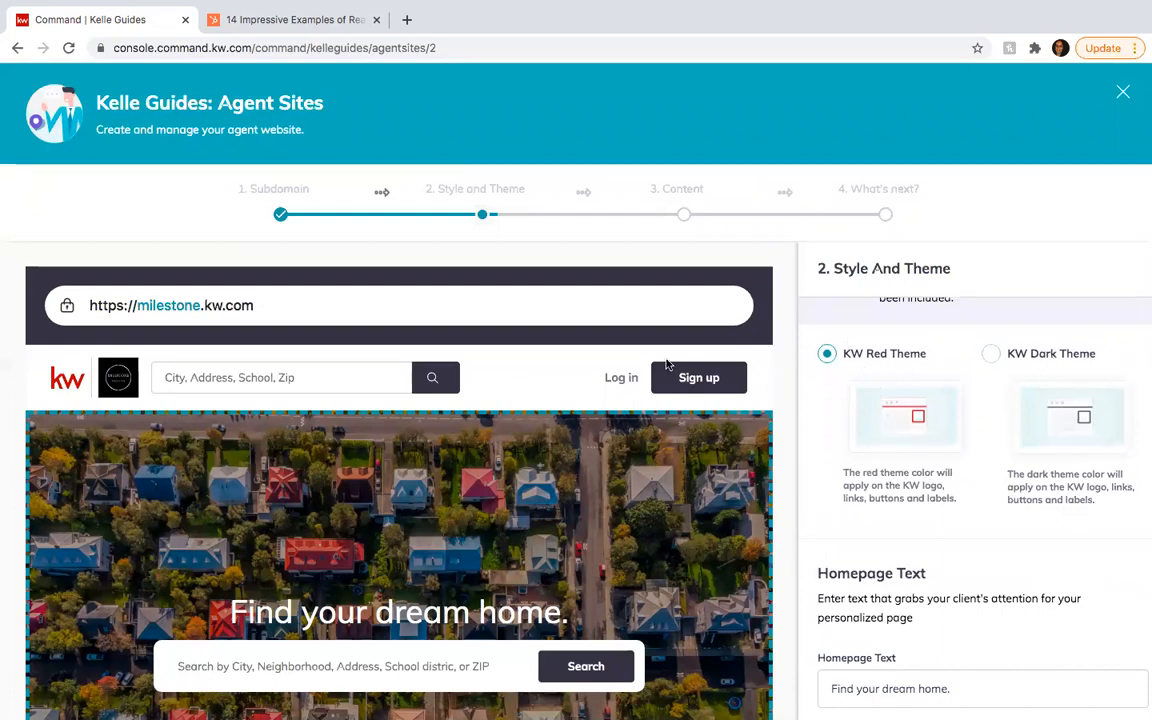
pyautogui.click(991, 357)
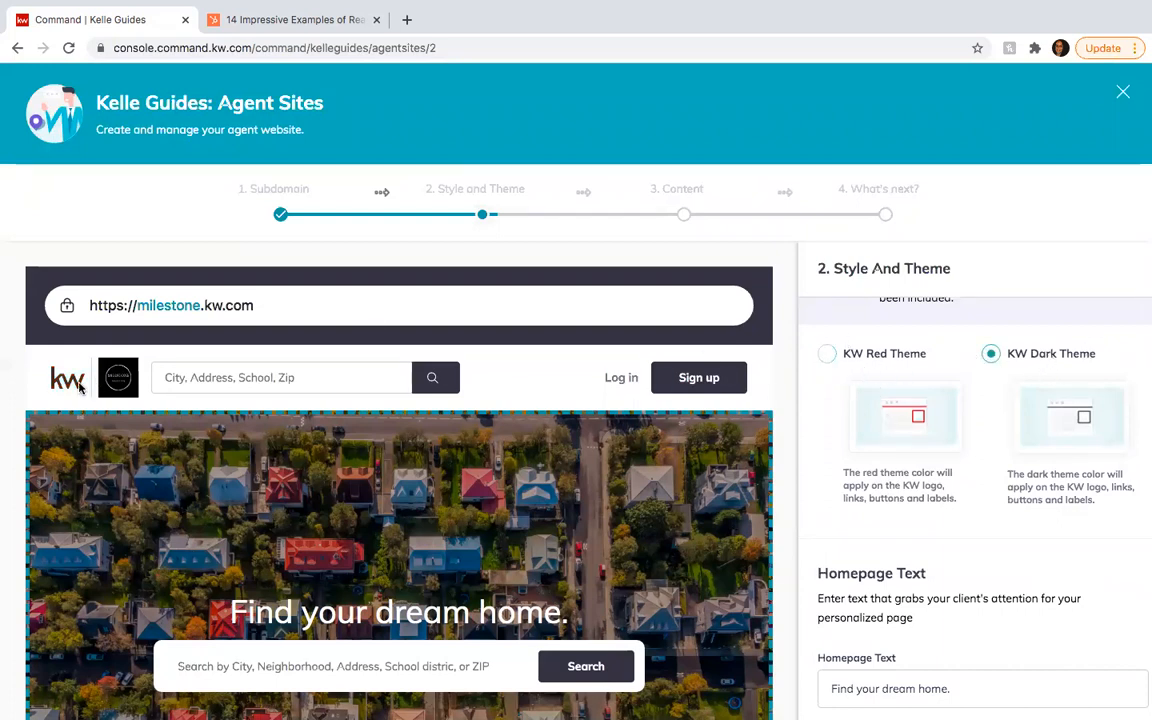
pyautogui.click(828, 356)
pyautogui.scroll(-1, 832, 362)
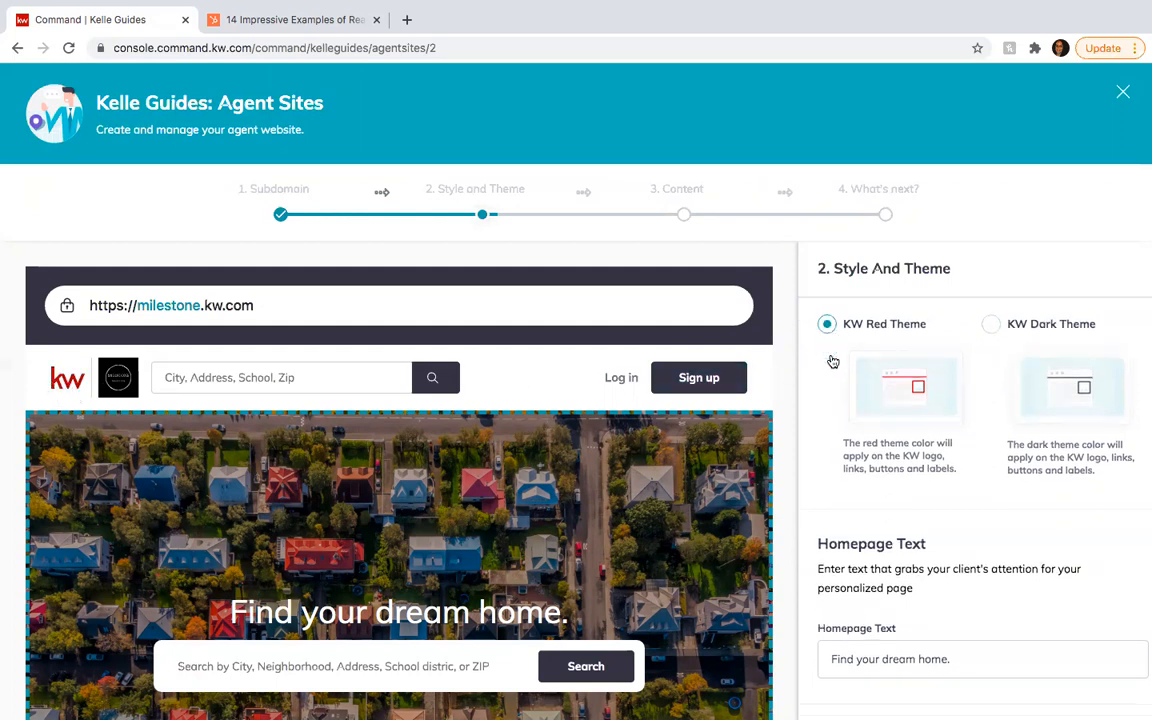
pyautogui.scroll(-2, 977, 541)
pyautogui.scroll(-2, 976, 541)
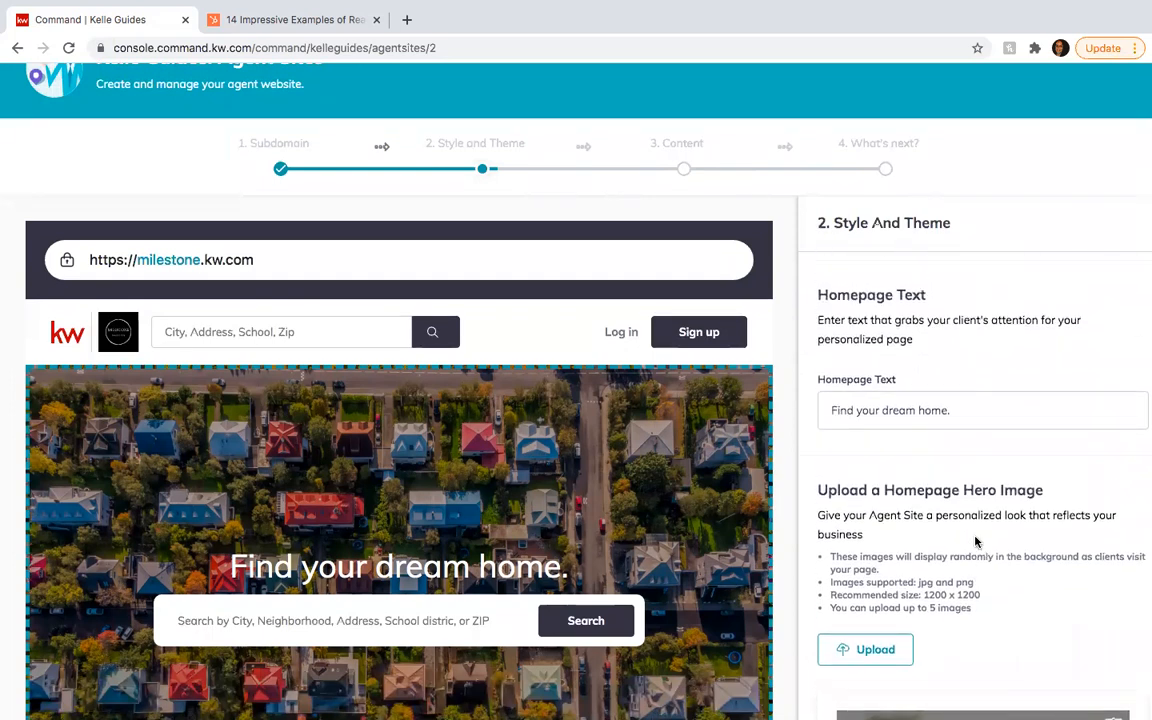
pyautogui.scroll(-2, 640, 460)
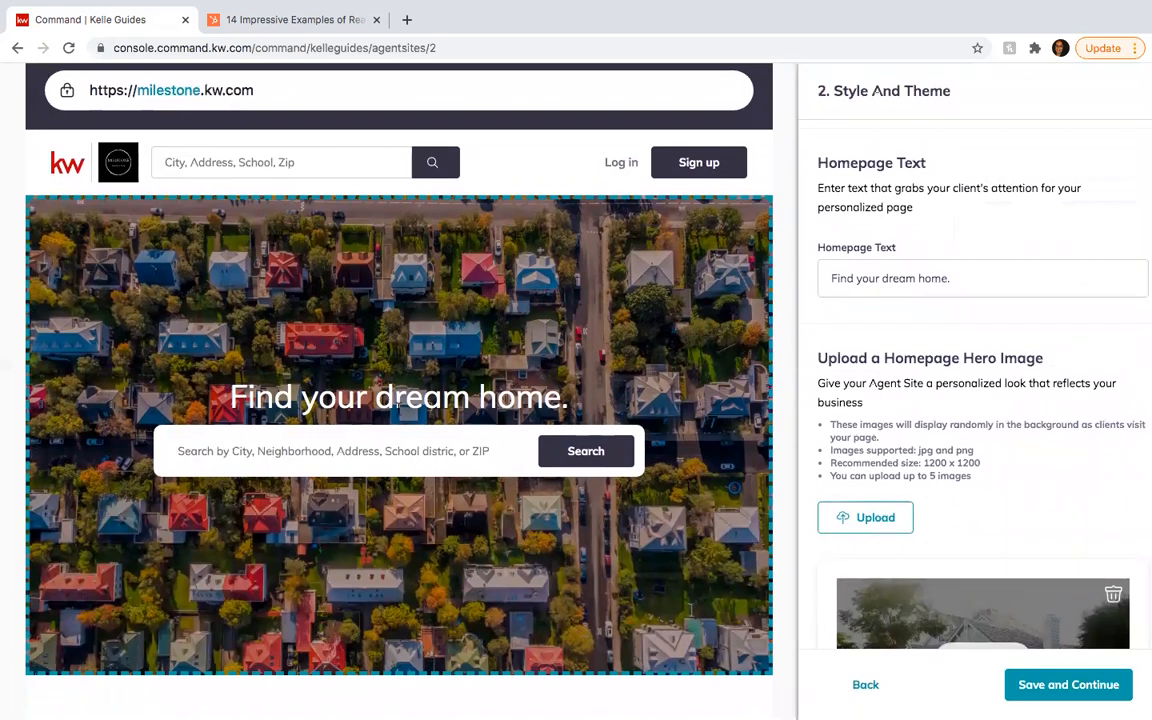
pyautogui.click(987, 282)
pyautogui.press('BackSpace')
pyautogui.click(898, 327)
pyautogui.scroll(-1, 898, 327)
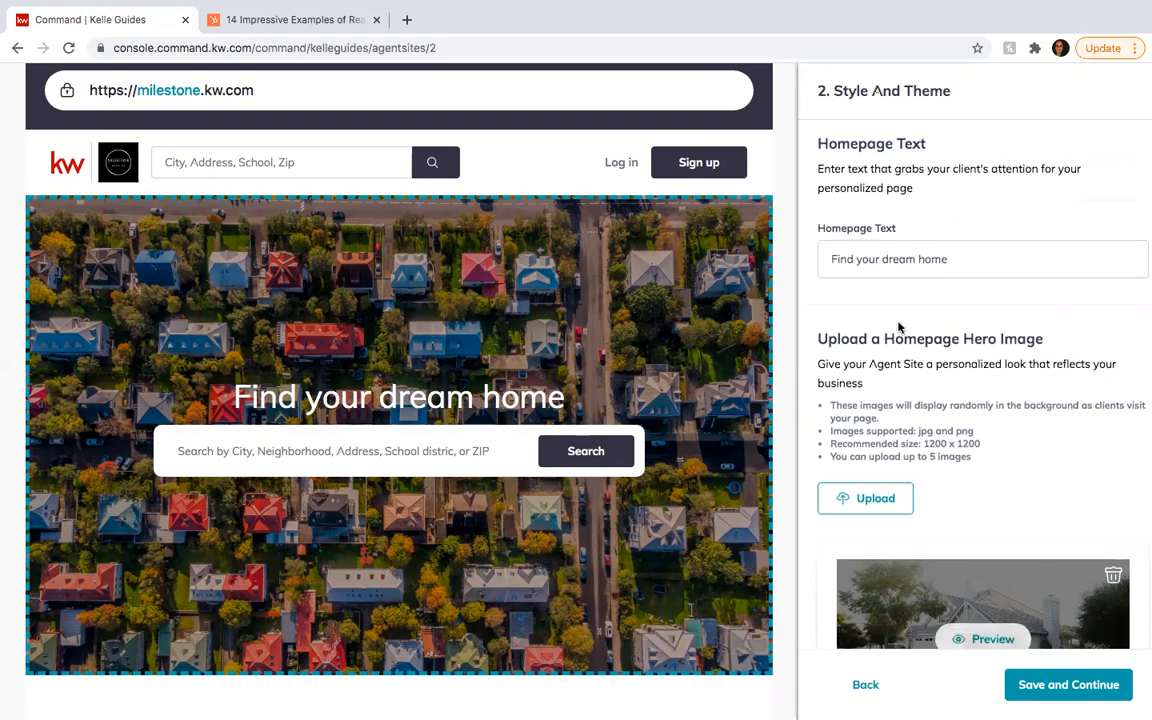
pyautogui.tripleClick(964, 262)
pyautogui.click(866, 311)
pyautogui.scroll(-3, 866, 311)
pyautogui.scroll(-3, 1020, 357)
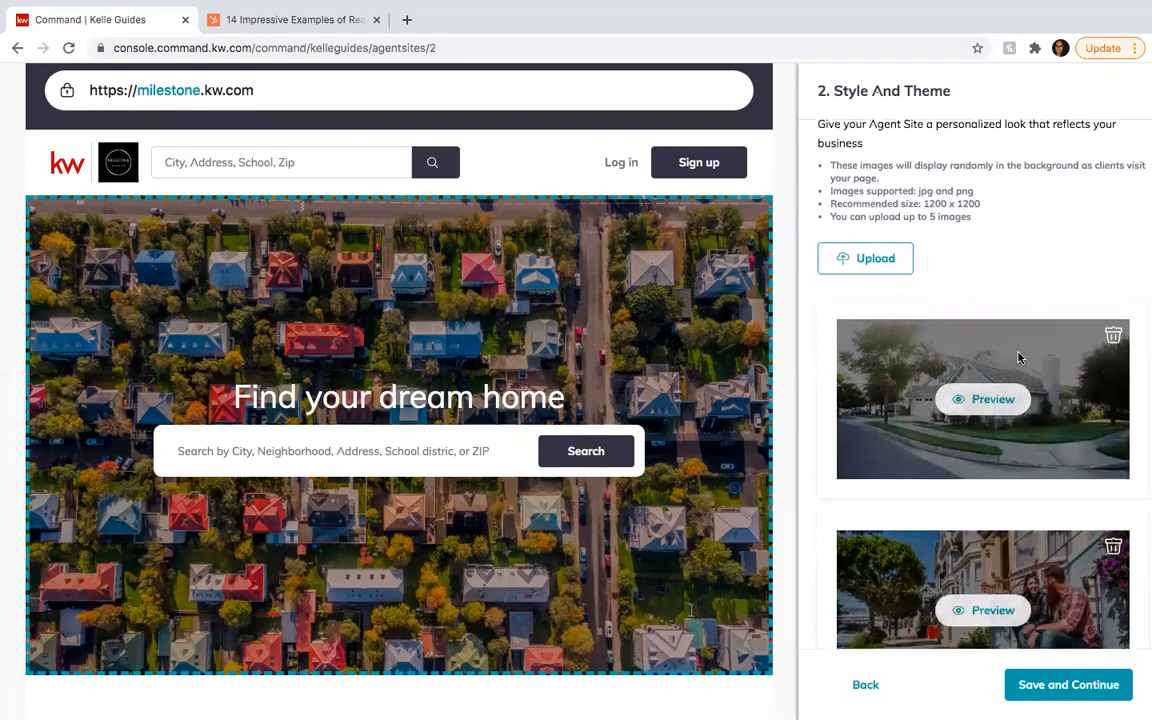
pyautogui.scroll(-2, 970, 375)
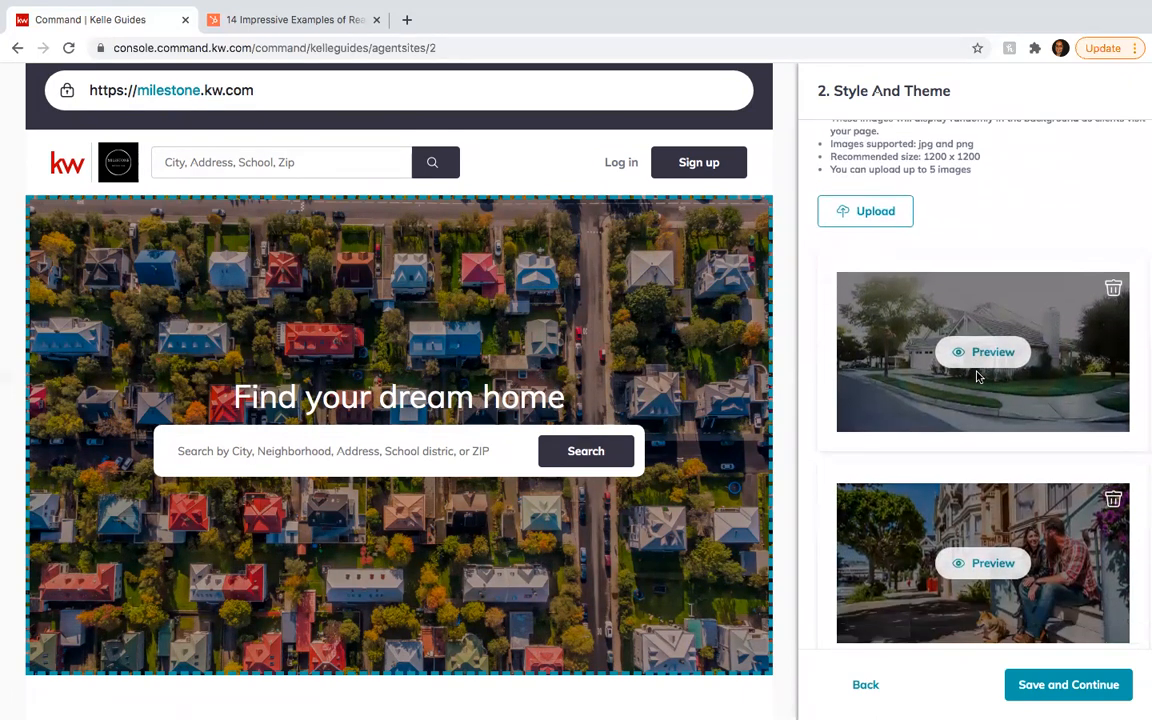
pyautogui.scroll(-1, 978, 377)
pyautogui.scroll(-2, 933, 398)
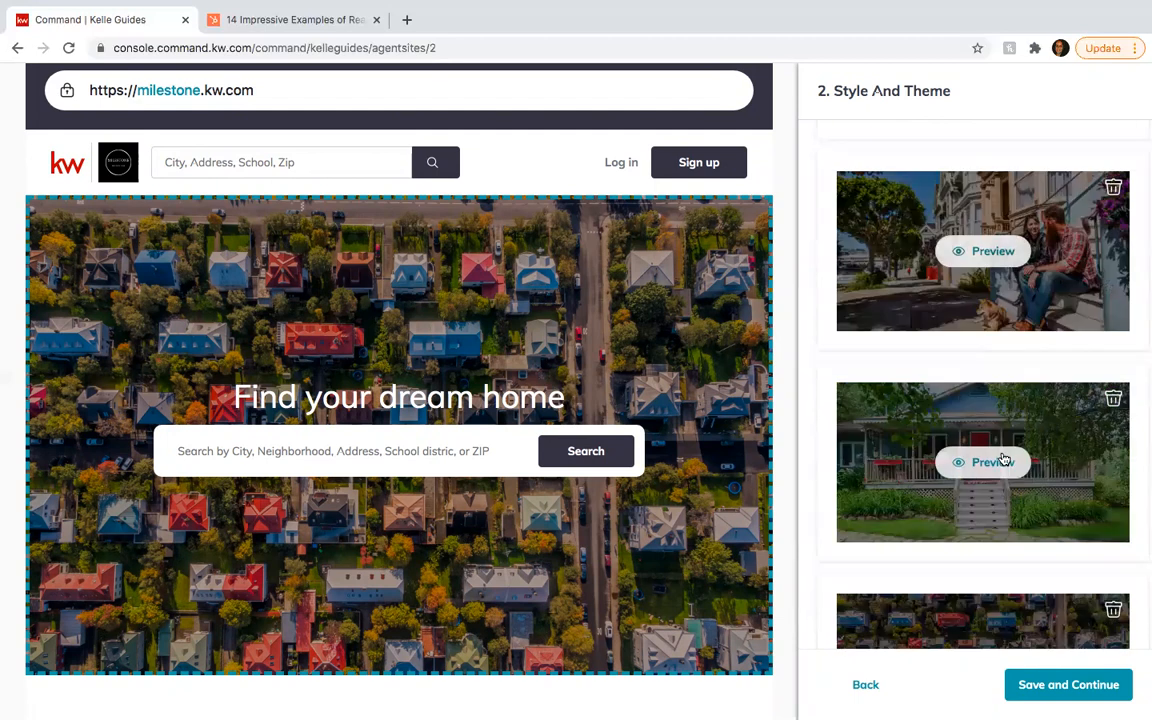
pyautogui.scroll(-2, 912, 420)
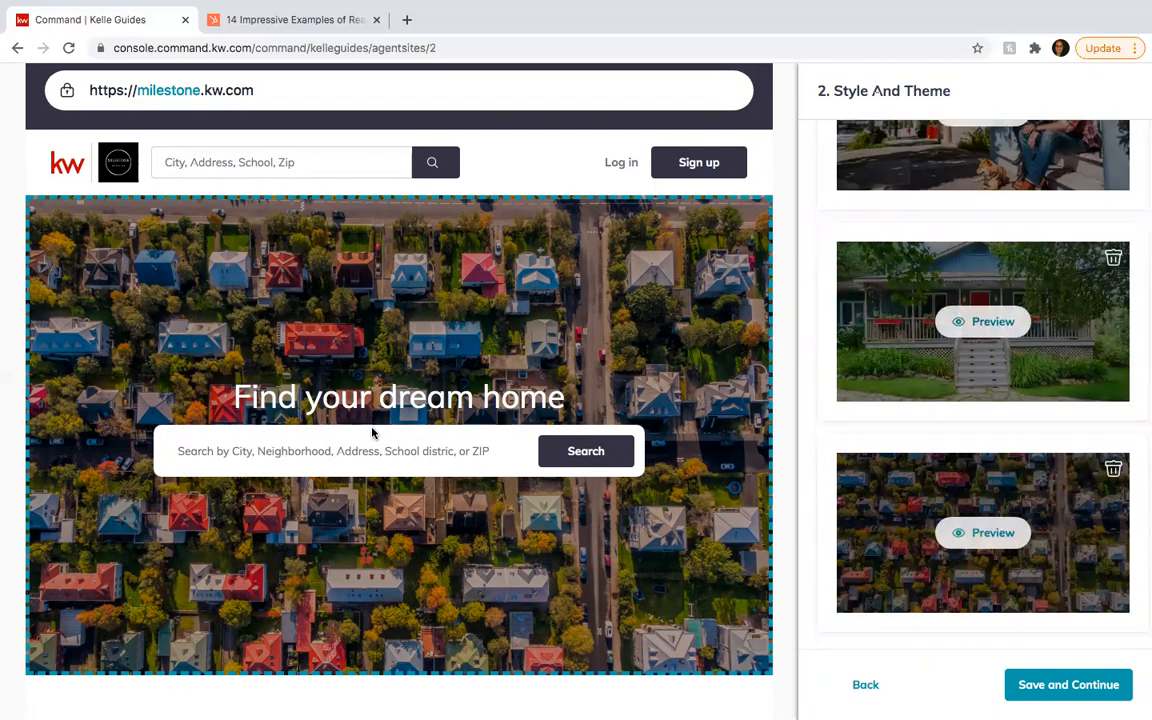
pyautogui.scroll(-2, 645, 512)
pyautogui.scroll(2, 643, 511)
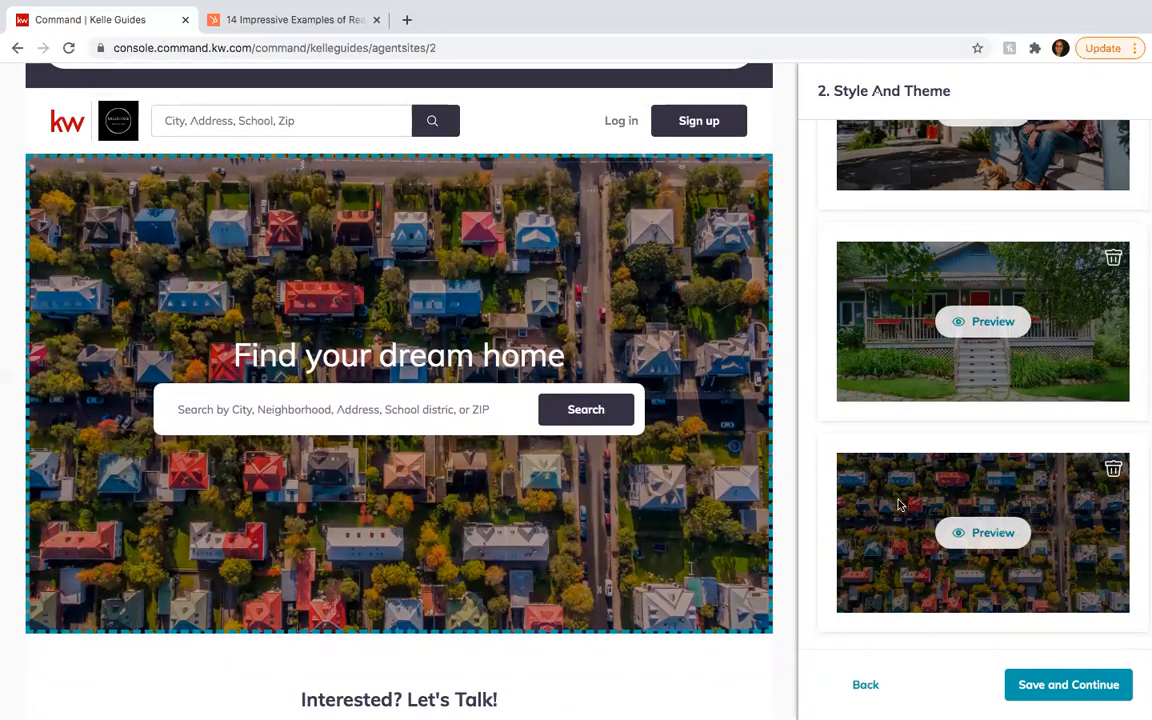
pyautogui.scroll(3, 990, 290)
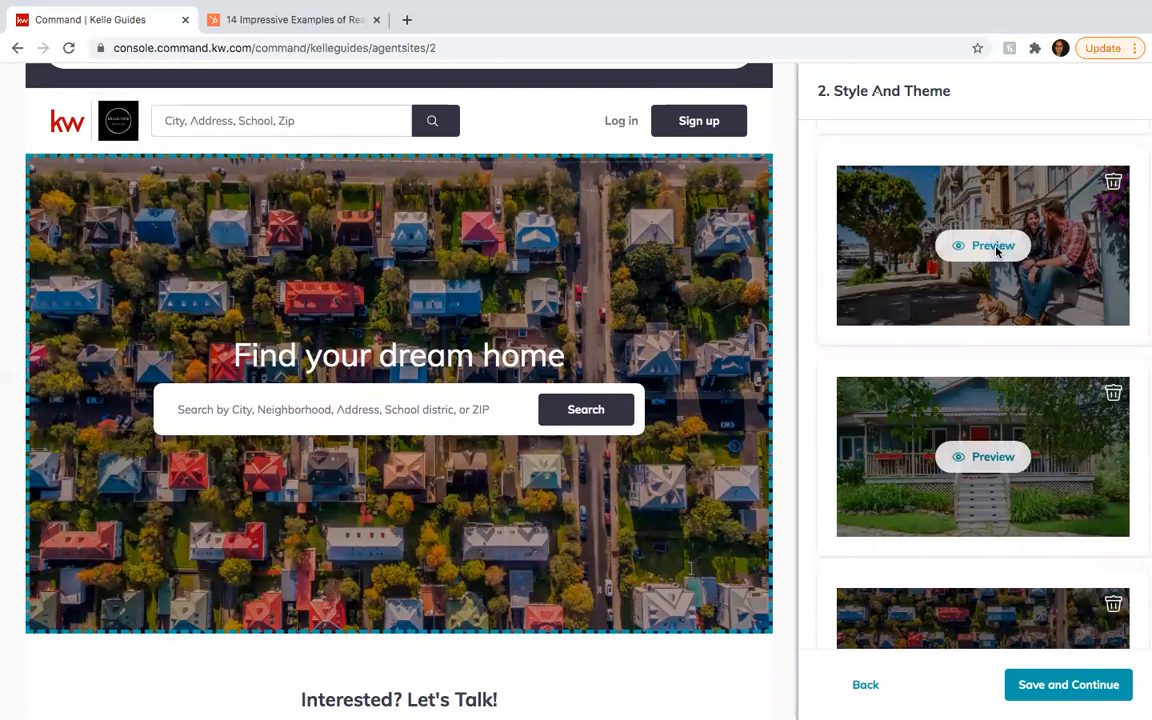
pyautogui.scroll(3, 1003, 320)
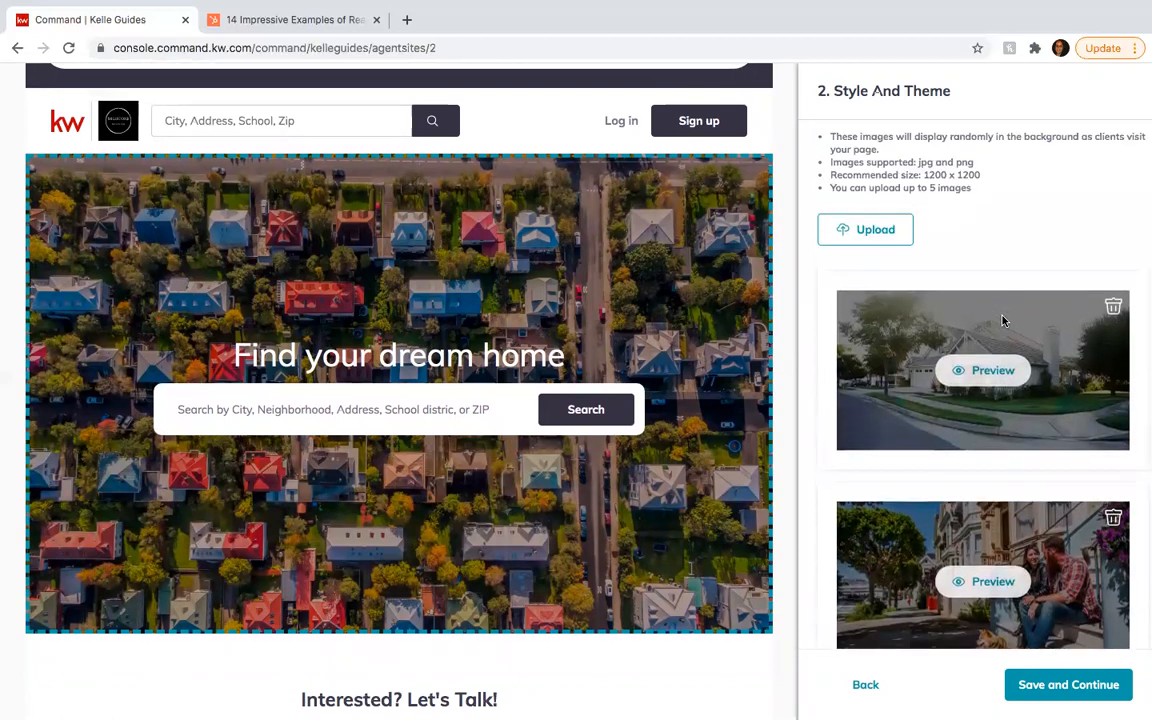
pyautogui.scroll(-1, 1003, 320)
pyautogui.scroll(-2, 1003, 320)
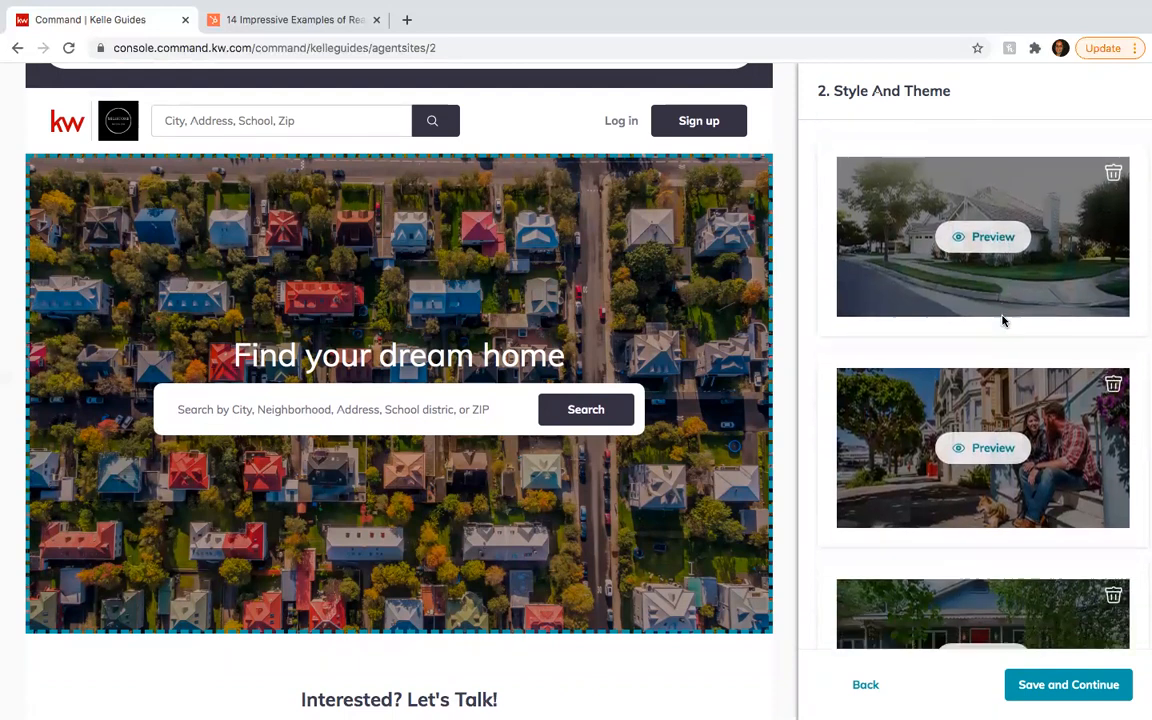
pyautogui.scroll(-1, 1003, 320)
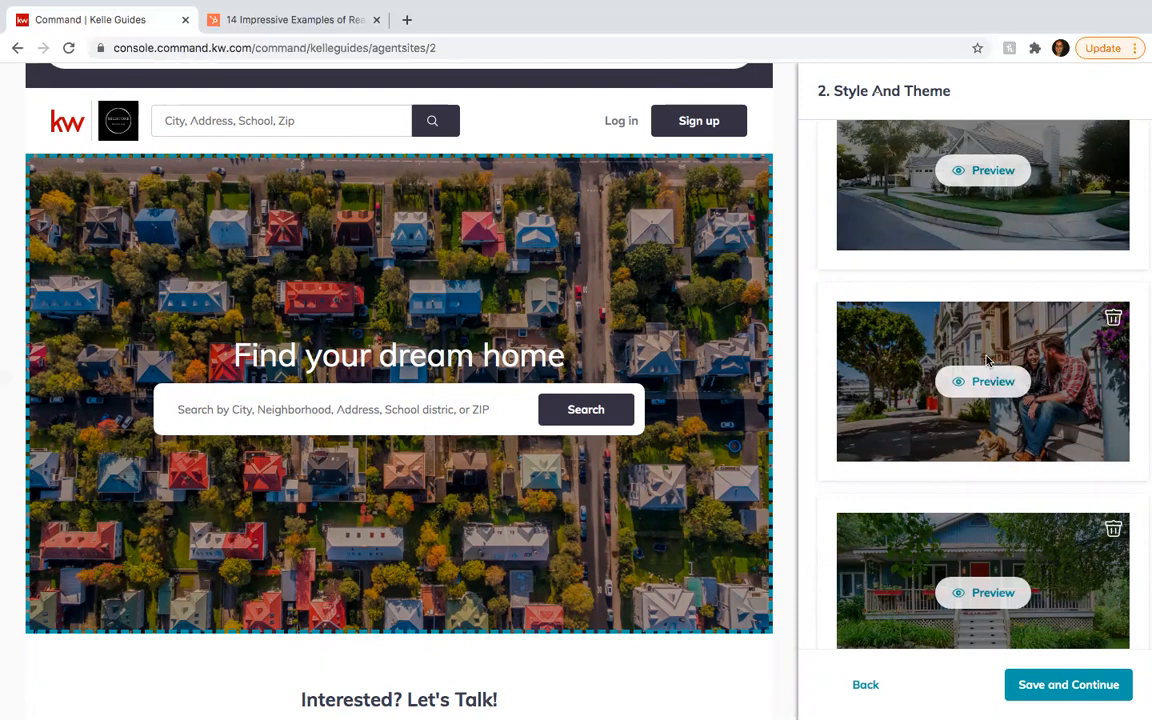
pyautogui.scroll(-4, 986, 361)
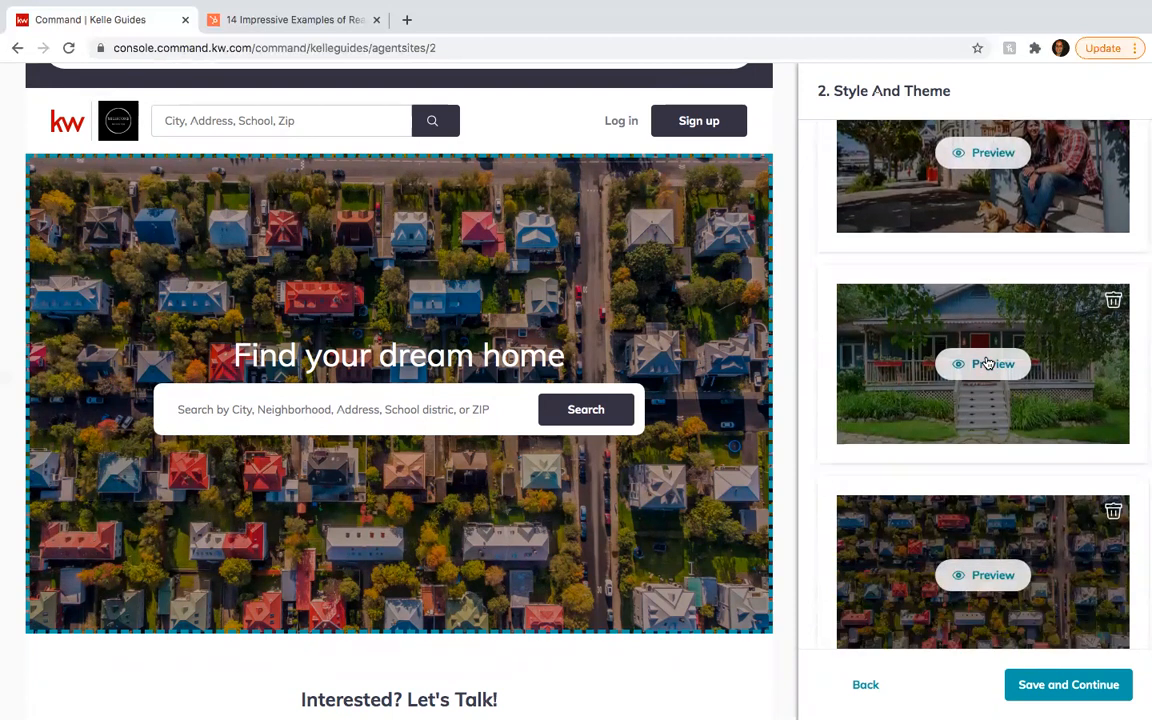
pyautogui.scroll(9, 986, 361)
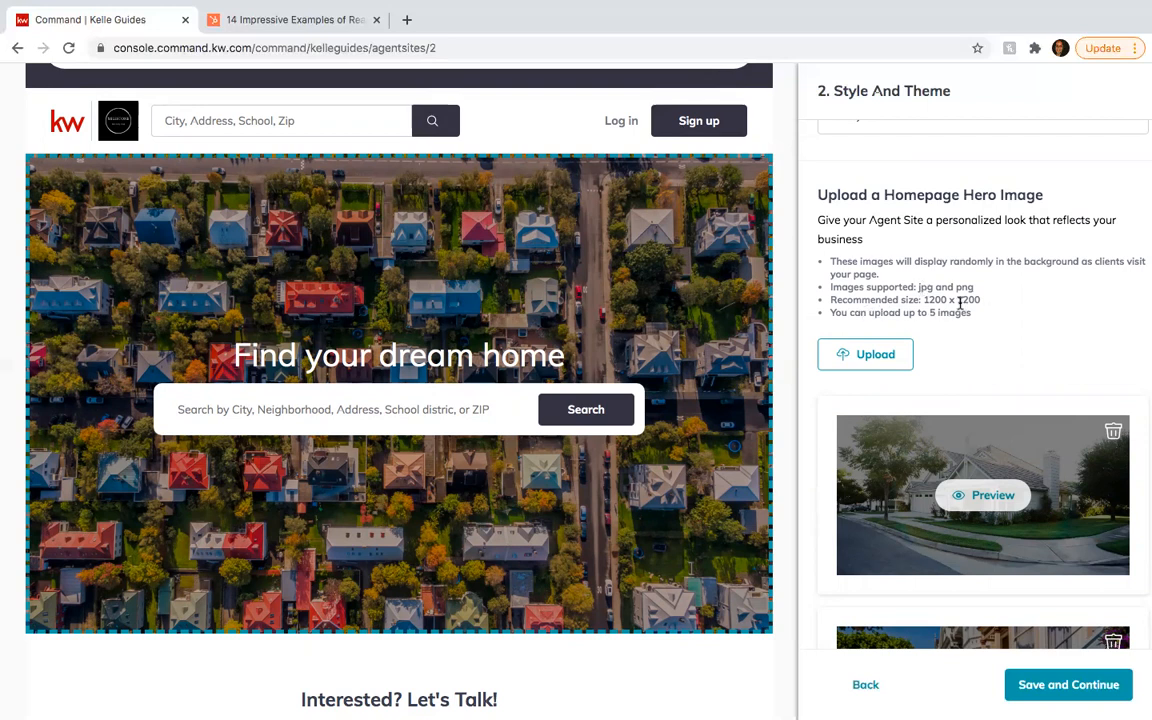
pyautogui.scroll(-4, 999, 429)
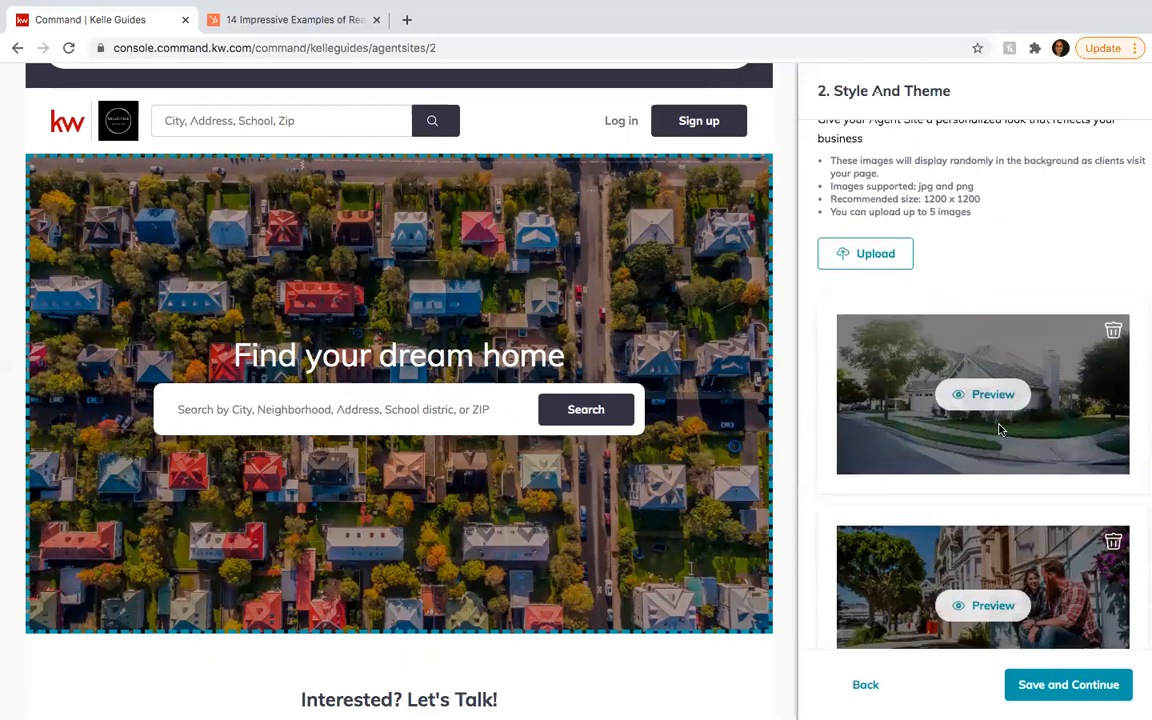
pyautogui.scroll(-2, 999, 429)
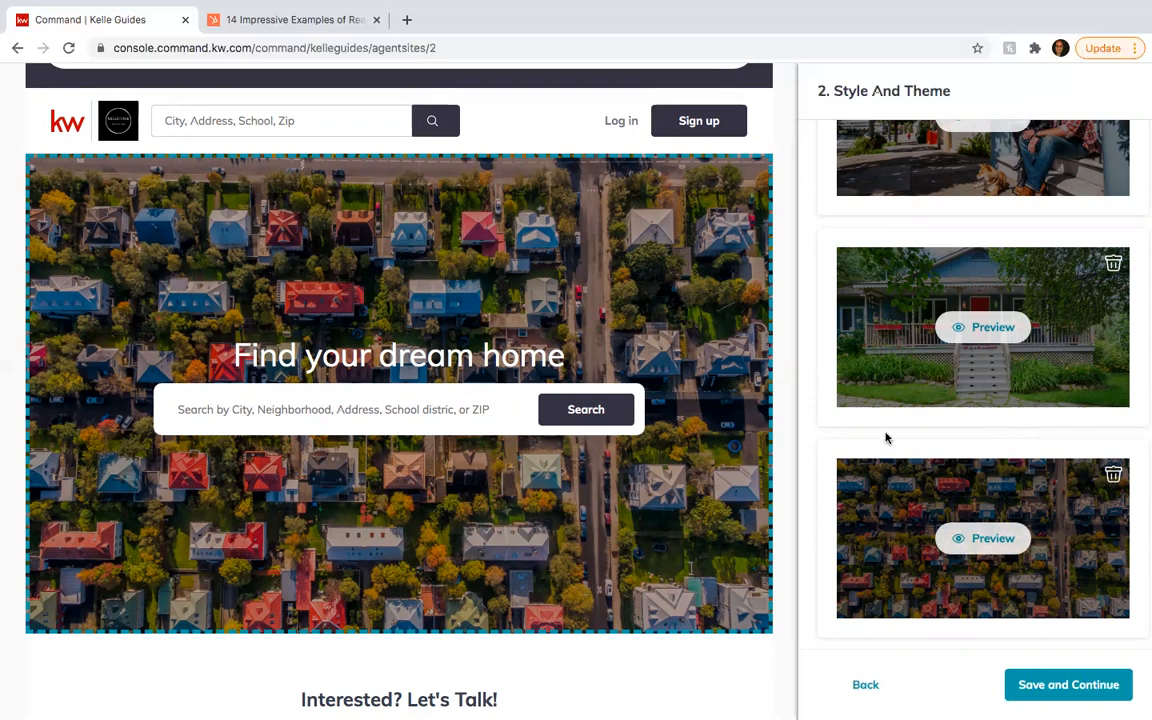
pyautogui.scroll(-1, 886, 438)
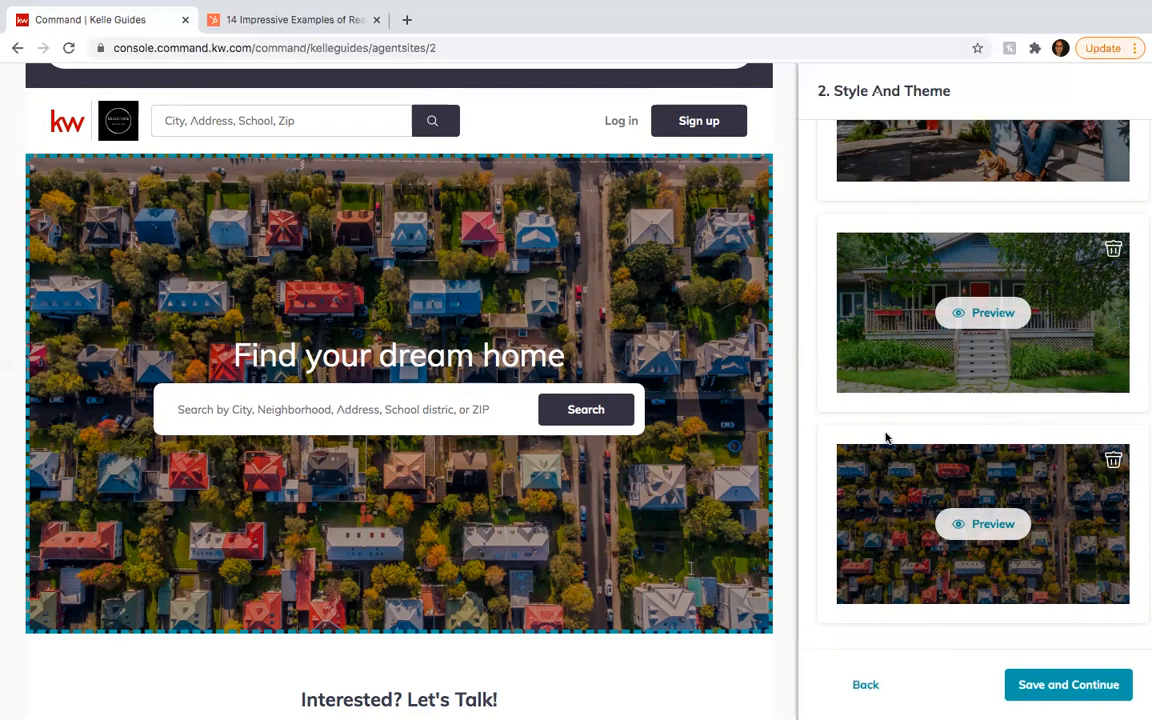
pyautogui.scroll(10, 905, 465)
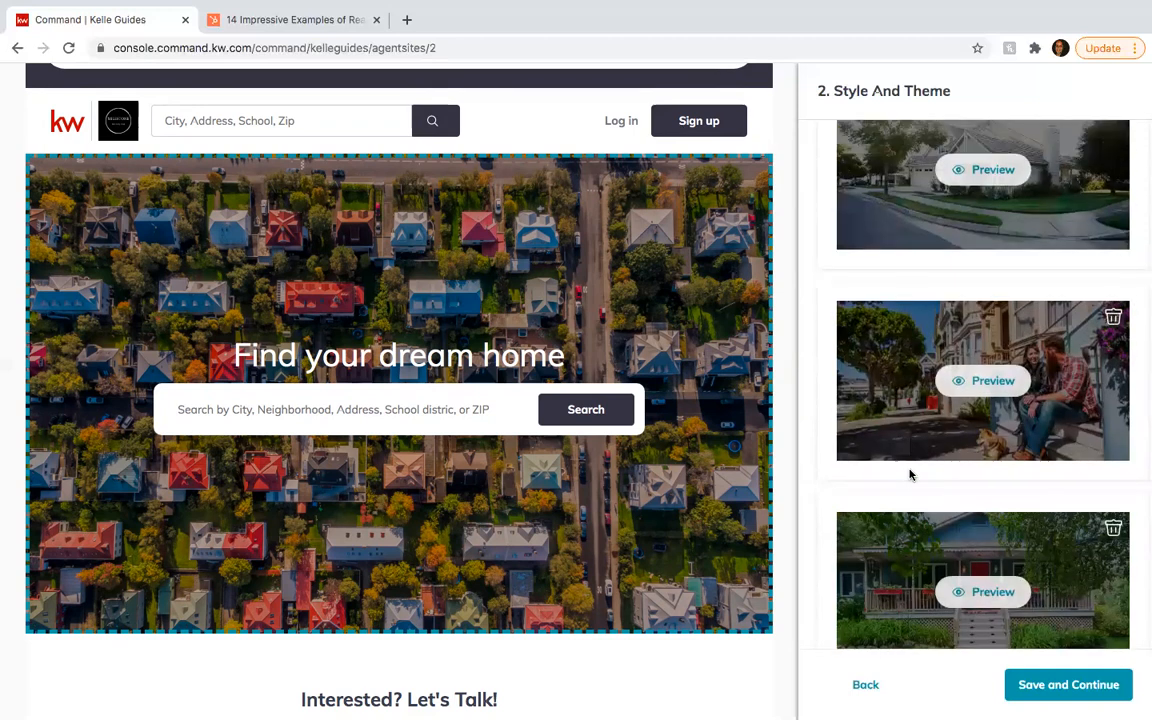
pyautogui.scroll(-5, 912, 467)
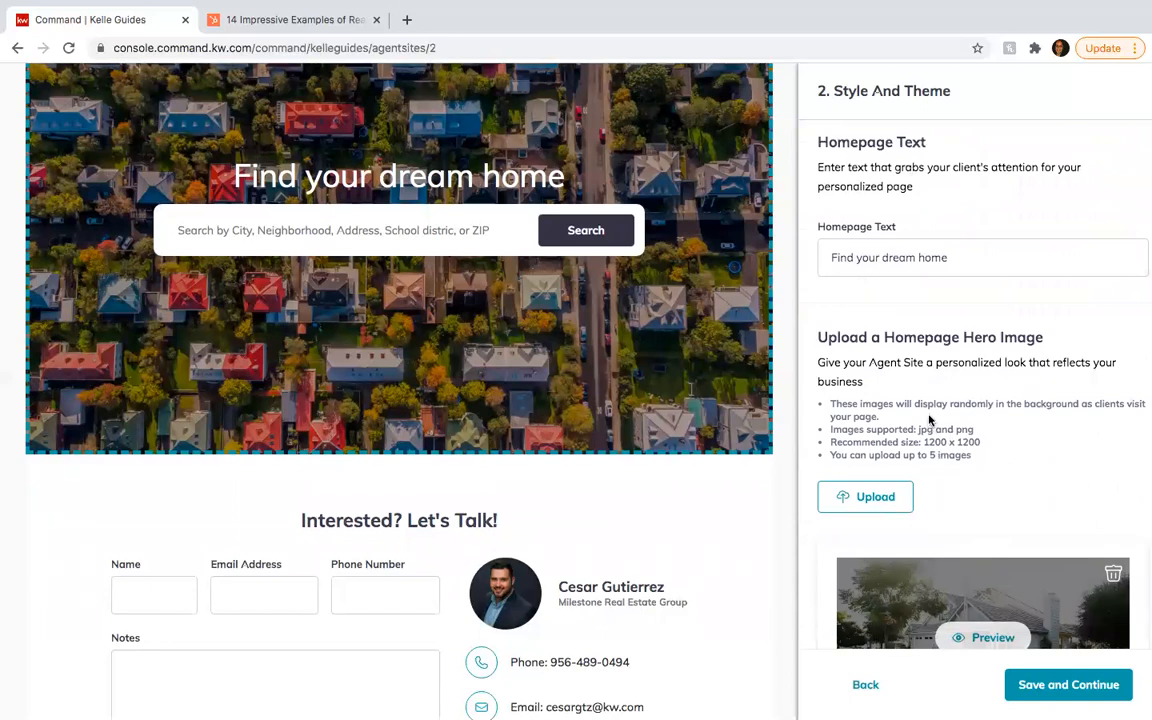
pyautogui.scroll(-5, 987, 470)
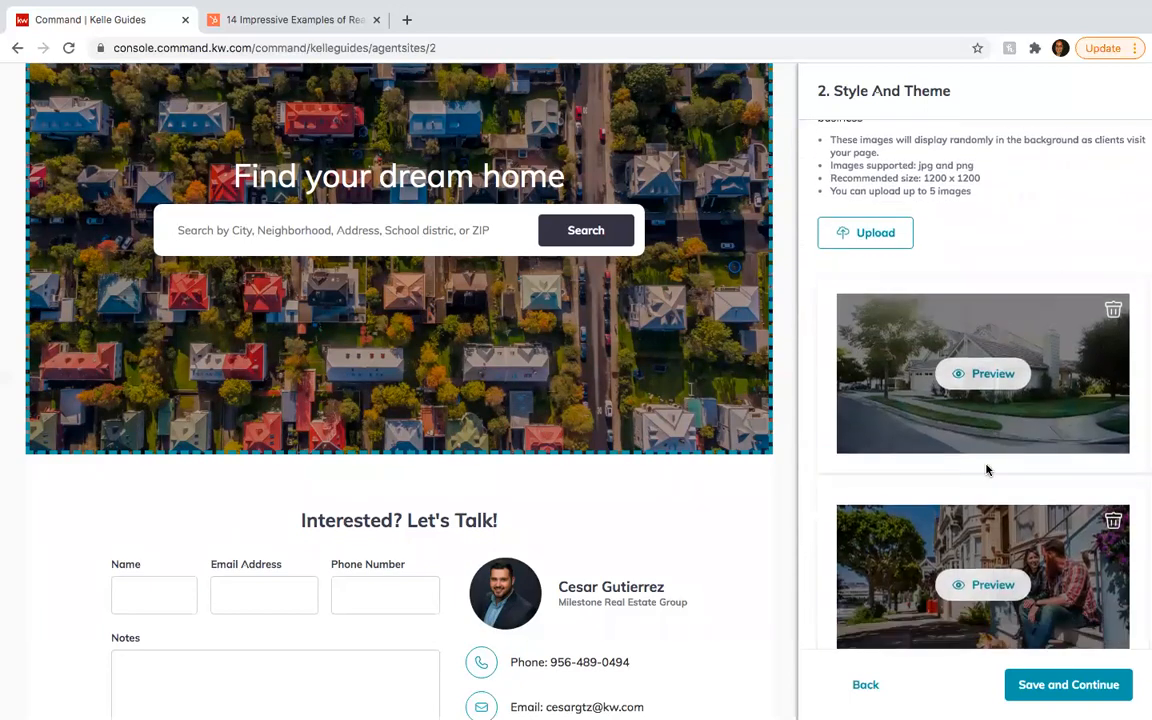
pyautogui.scroll(-3, 987, 470)
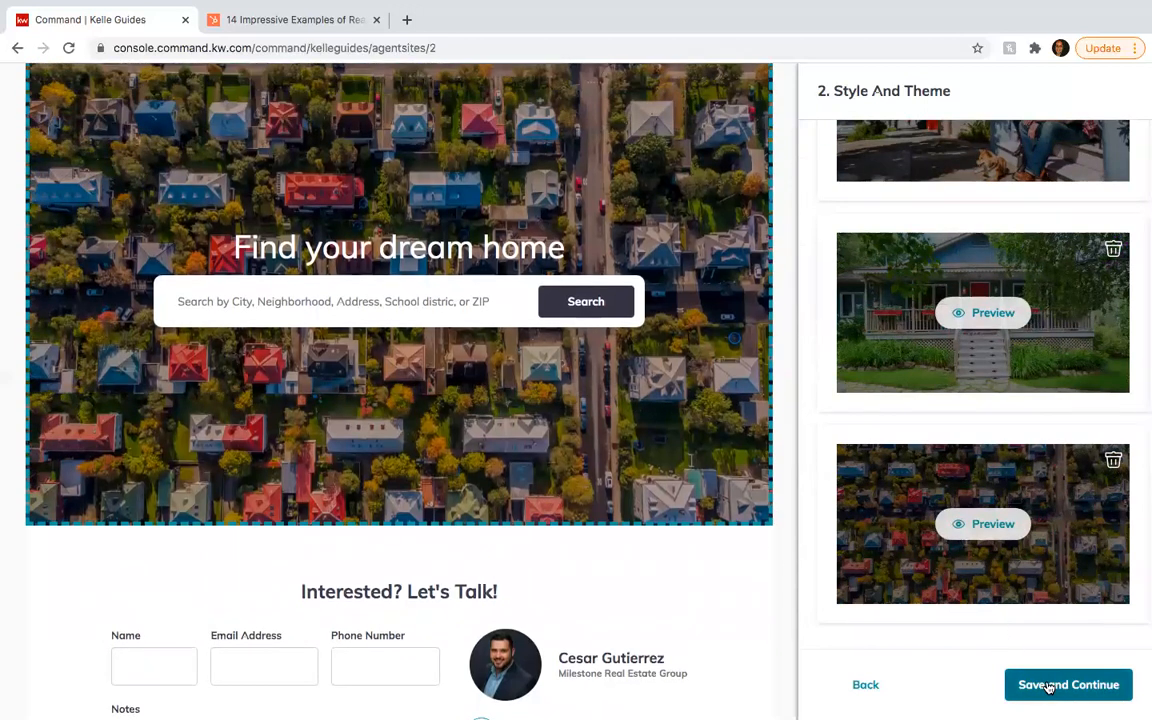
# - Save the theme and hero images and start reviewing the Company Profile content
pyautogui.click(1052, 690)
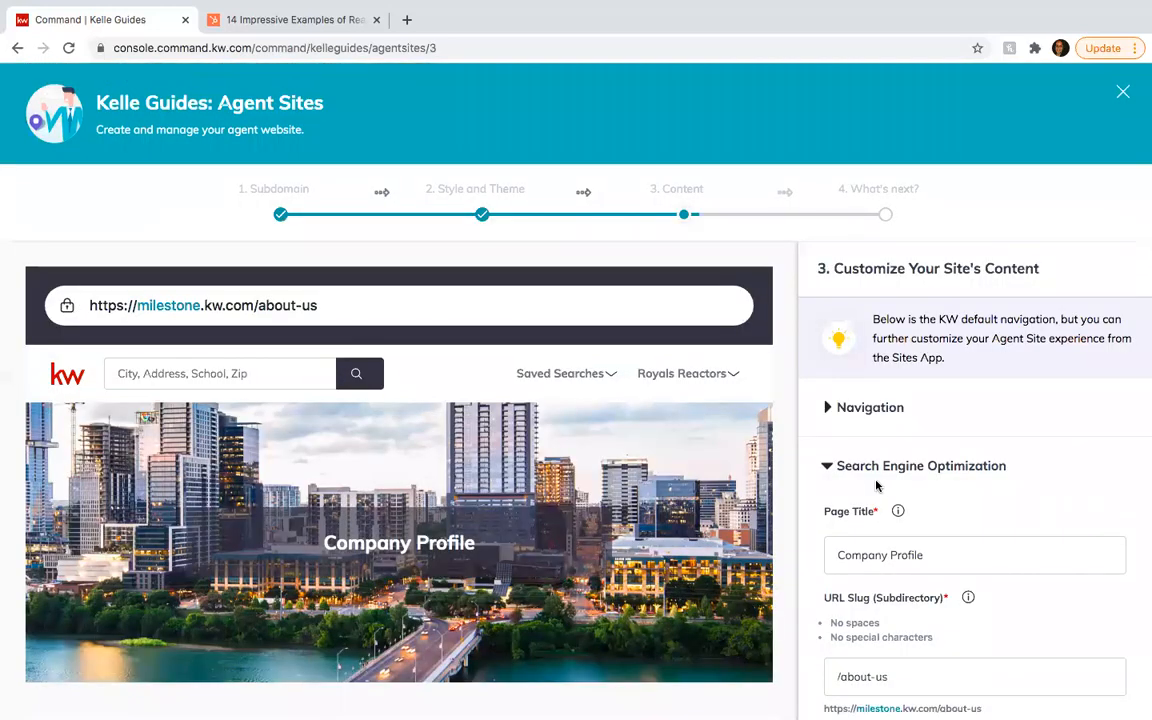
pyautogui.scroll(-2, 800, 419)
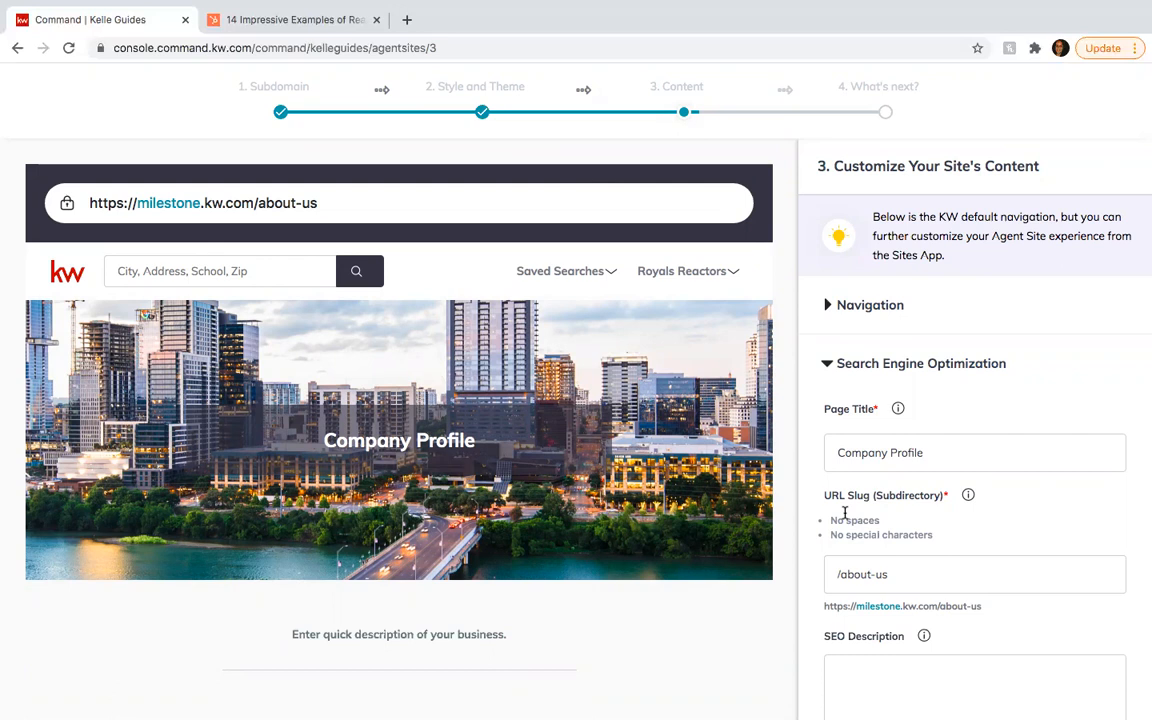
pyautogui.scroll(-2, 845, 511)
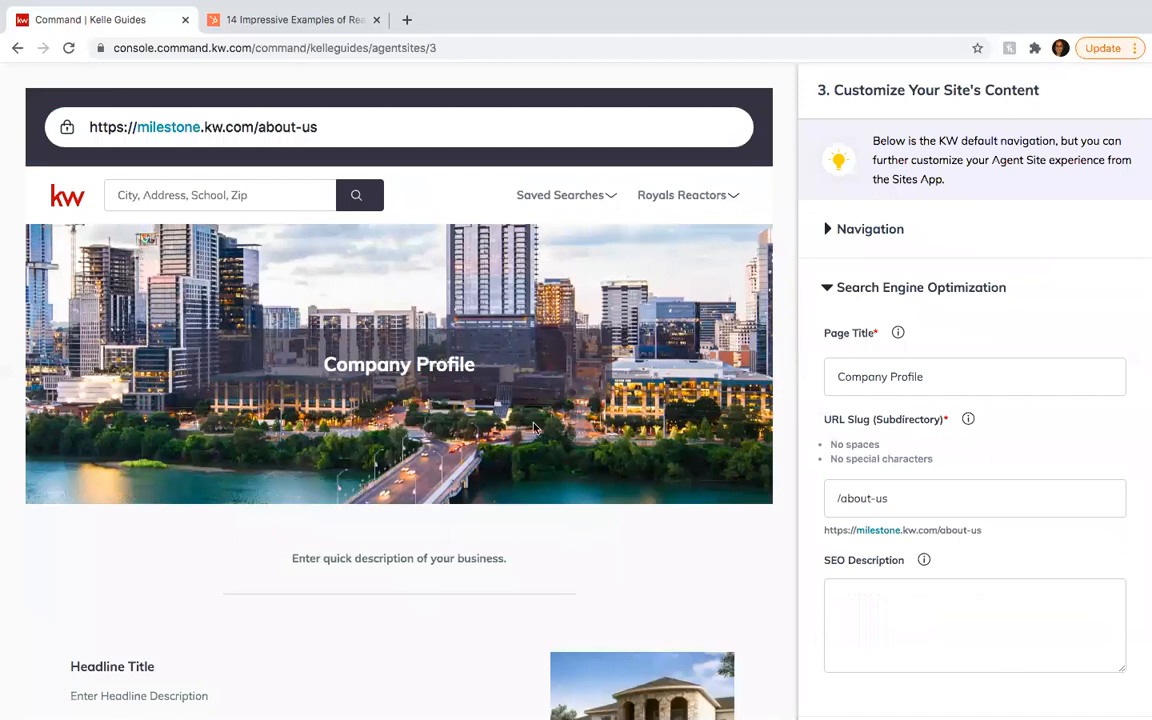
pyautogui.scroll(1, 458, 414)
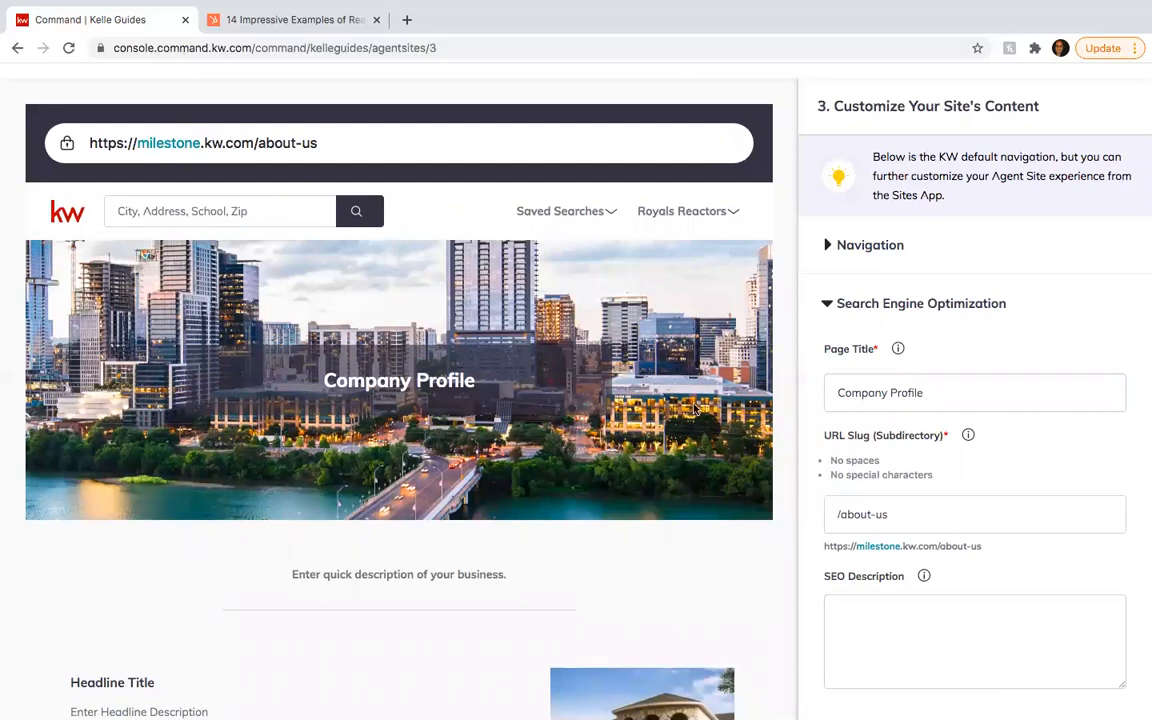
pyautogui.scroll(-4, 932, 510)
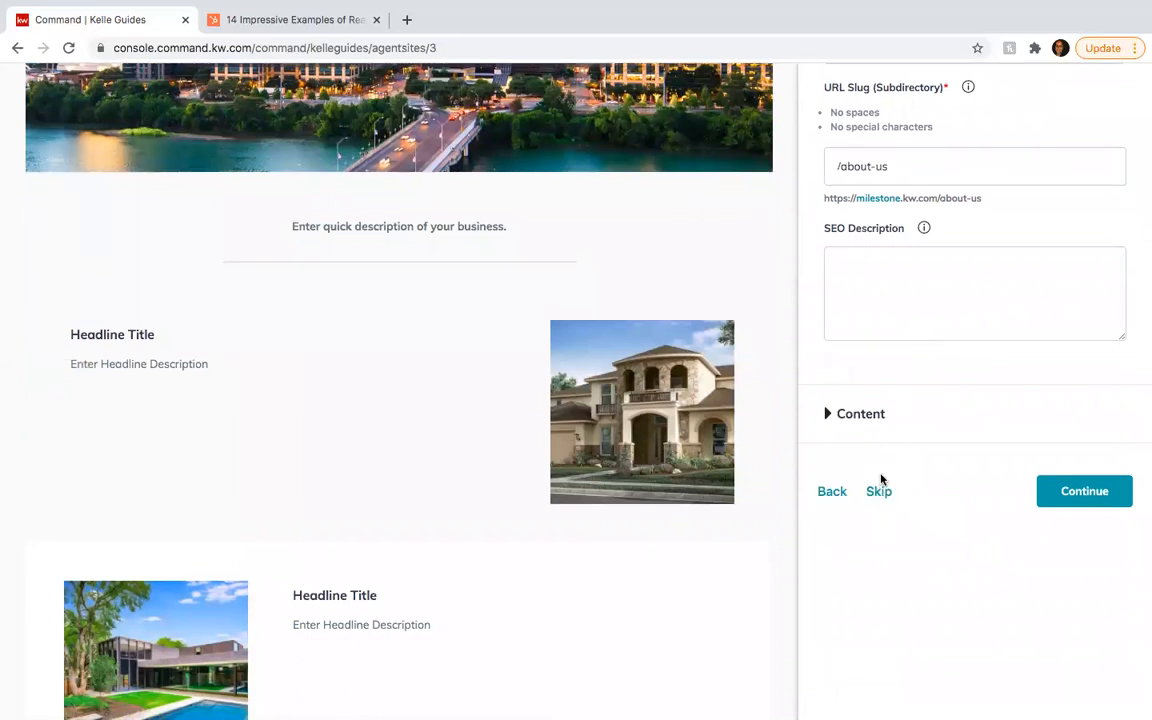
pyautogui.scroll(3, 512, 360)
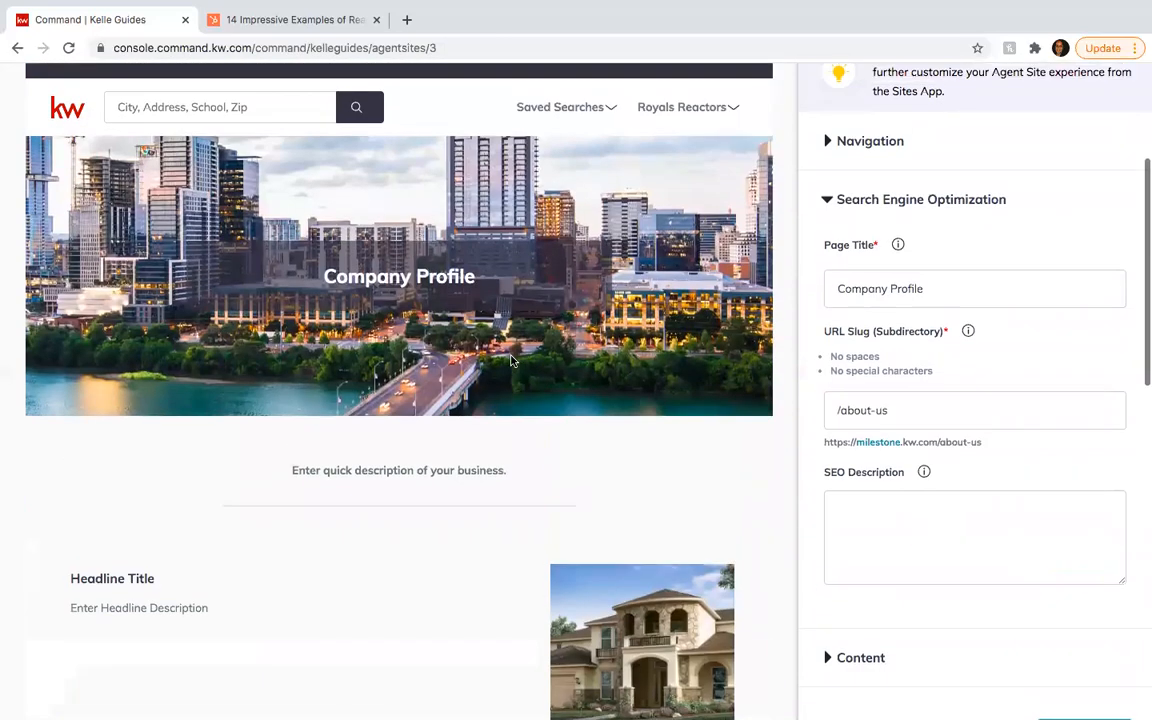
pyautogui.scroll(-3, 386, 410)
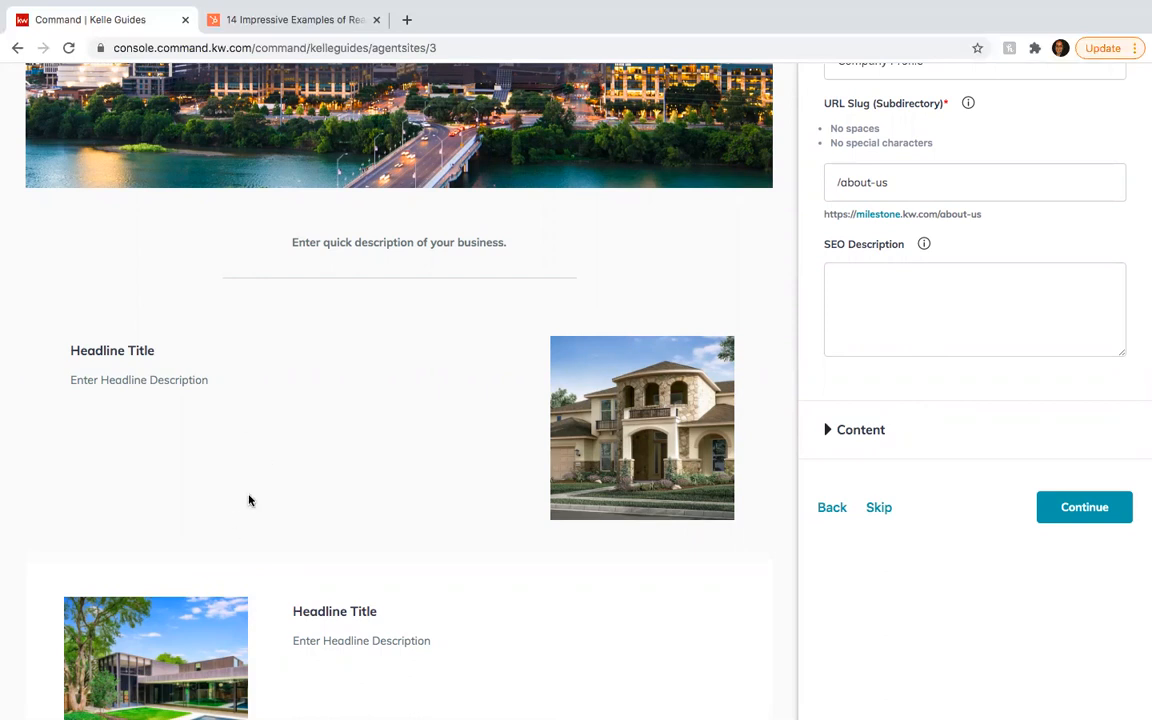
# - Skip the Company Profile page unchanged to reach the About Me page's SEO settings
pyautogui.scroll(-6, 301, 542)
pyautogui.scroll(-3, 301, 542)
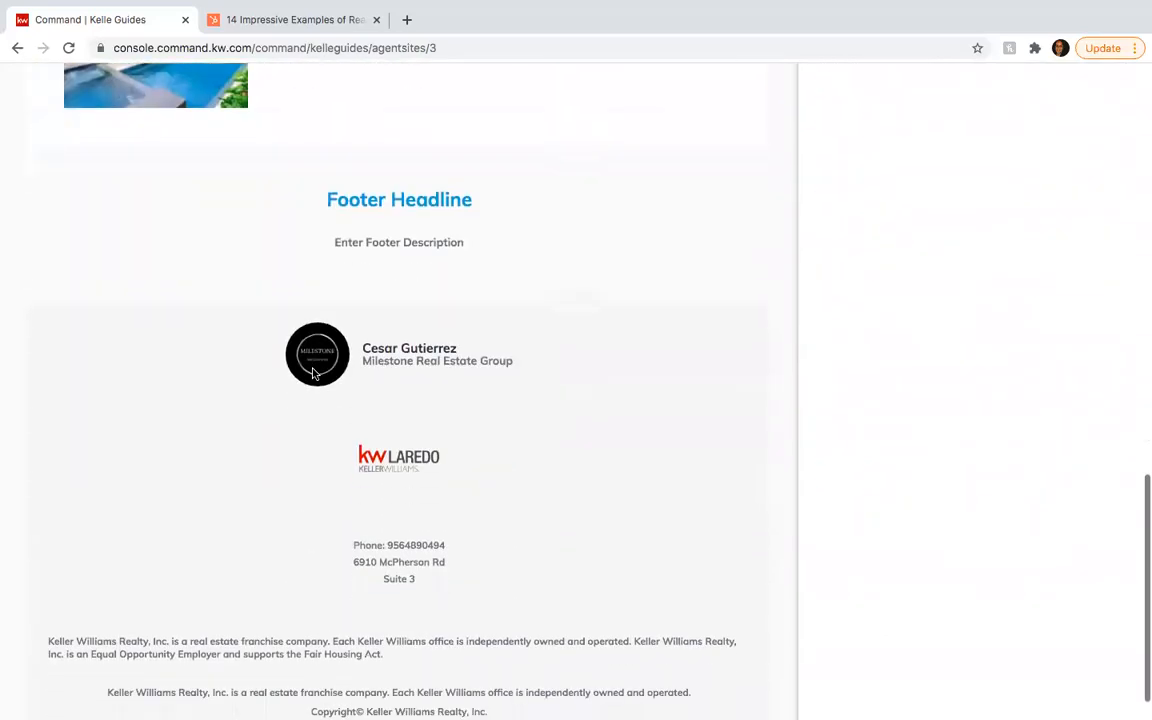
pyautogui.scroll(3, 313, 374)
pyautogui.scroll(5, 313, 374)
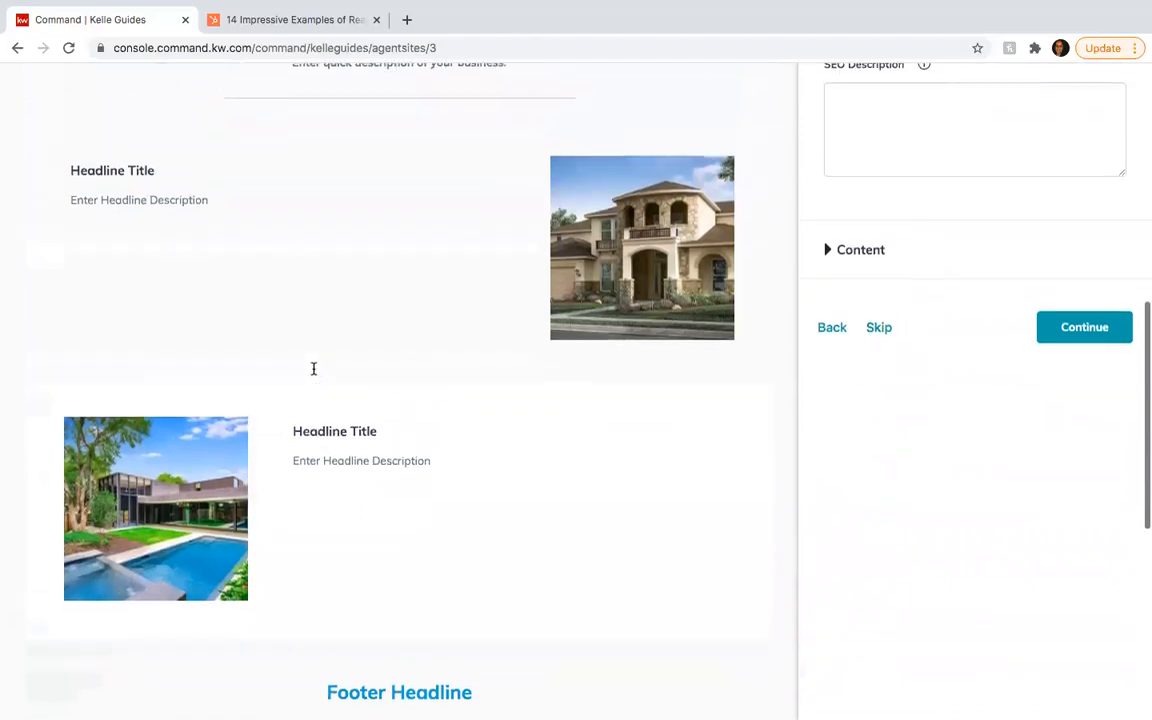
pyautogui.scroll(3, 313, 374)
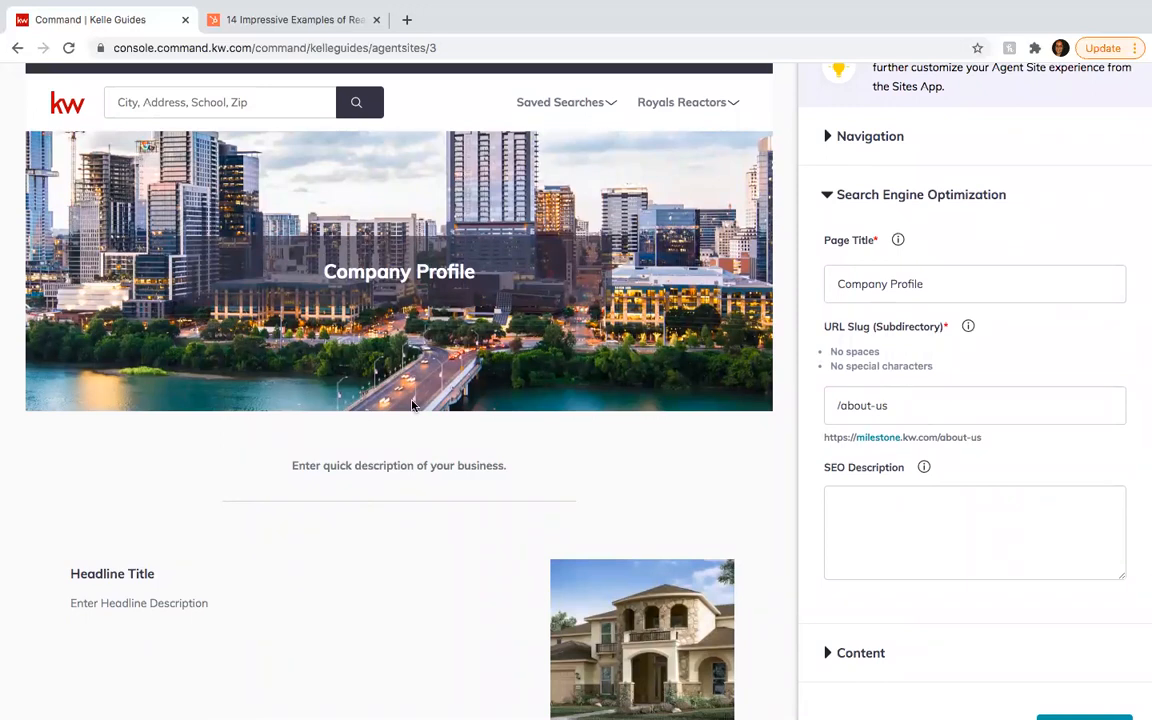
pyautogui.scroll(-2, 412, 405)
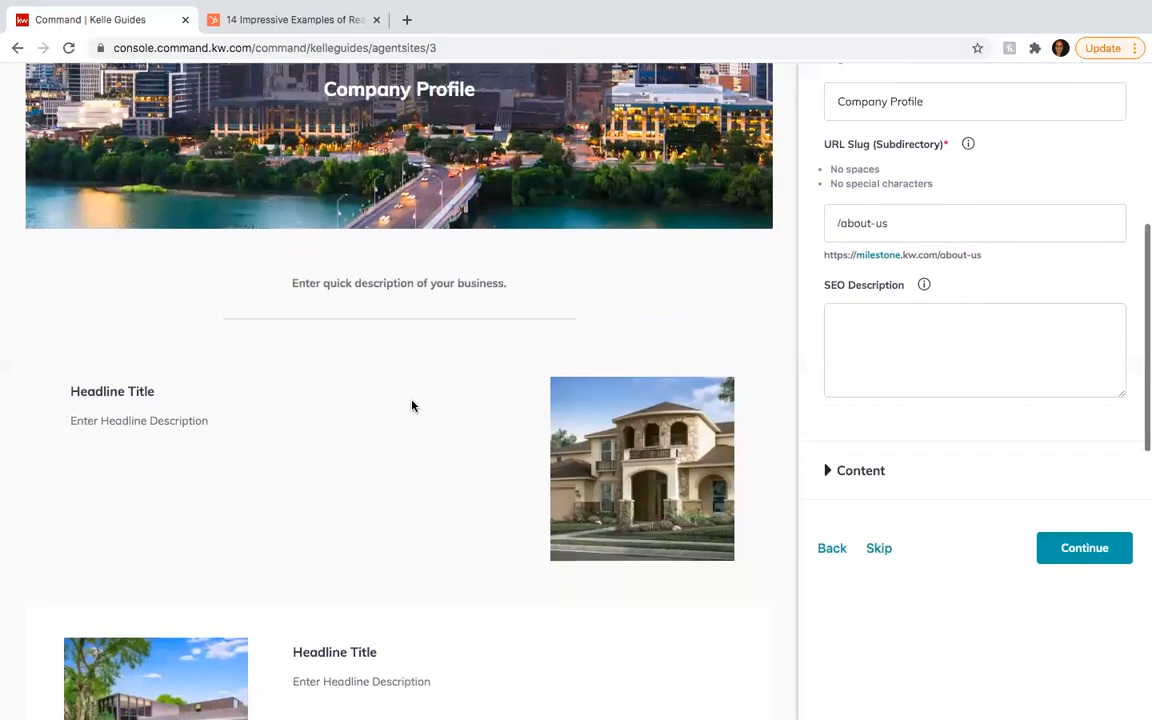
pyautogui.click(882, 553)
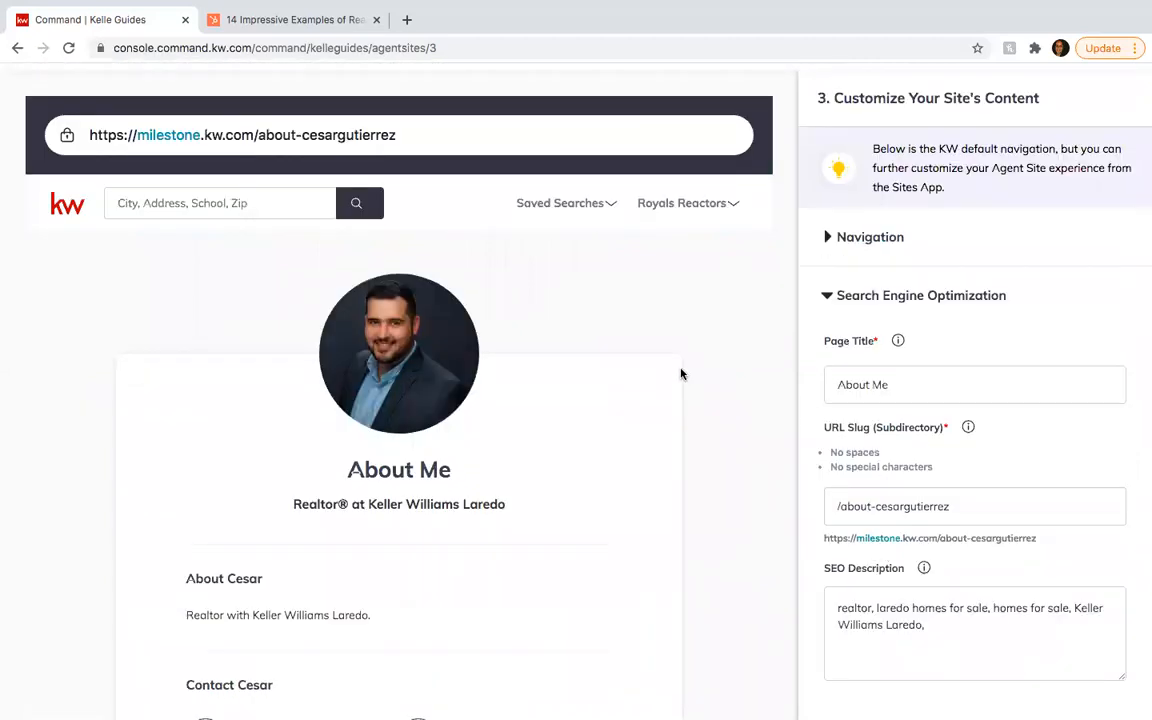
pyautogui.scroll(-2, 463, 409)
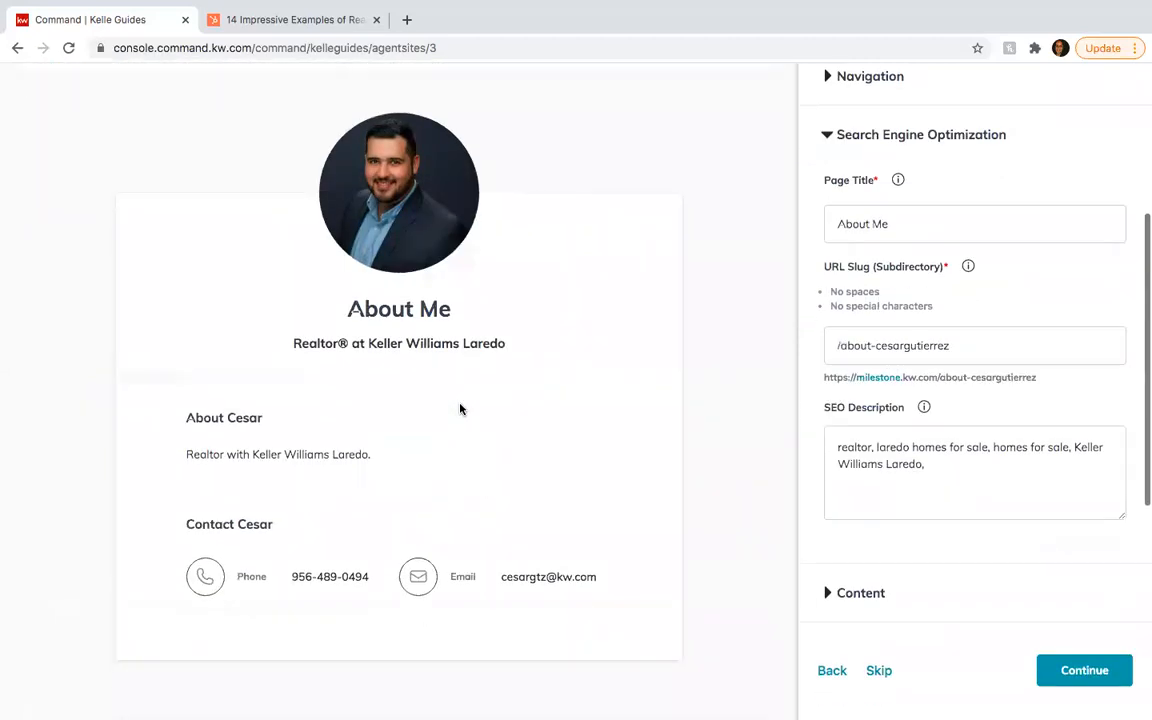
# - Enter 'About' plus the agent's first name as the About Me page's SEO page title
pyautogui.scroll(2, 463, 406)
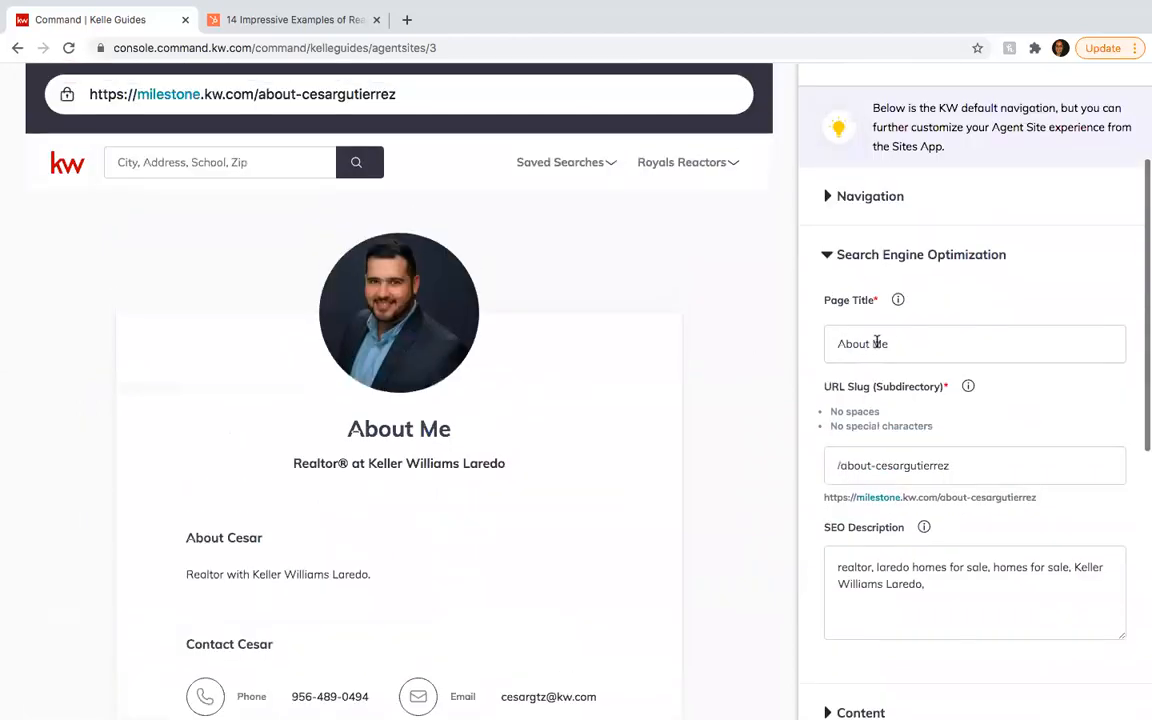
pyautogui.click(895, 348)
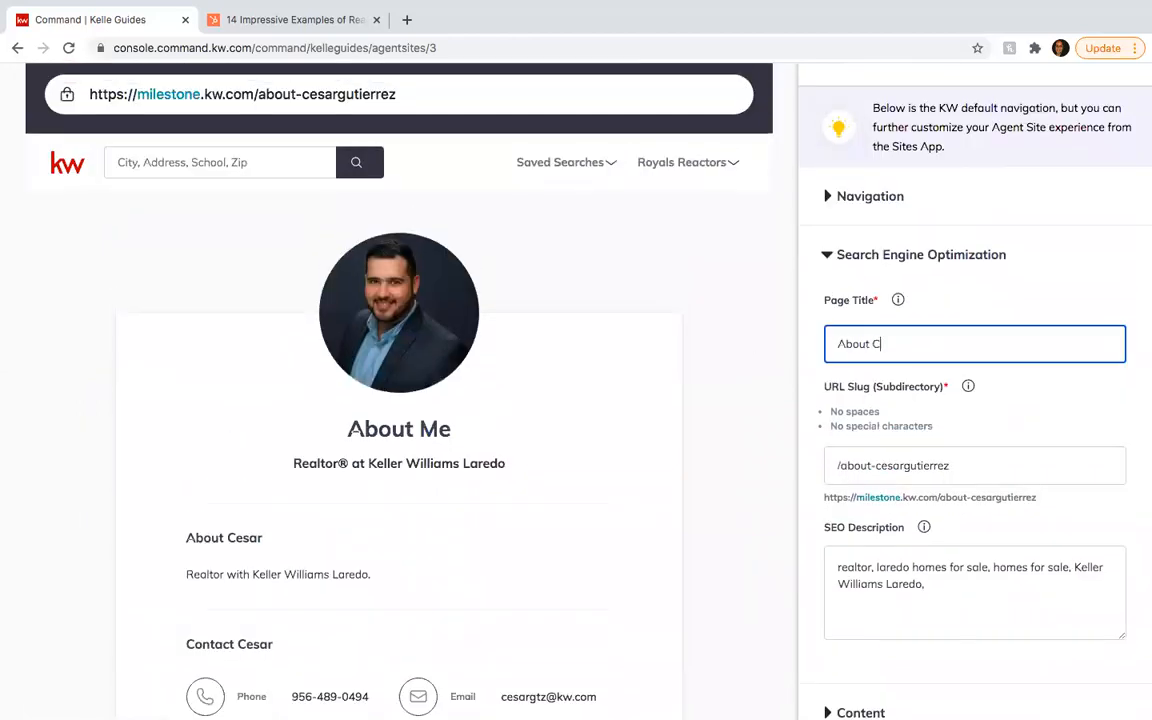
pyautogui.click(978, 313)
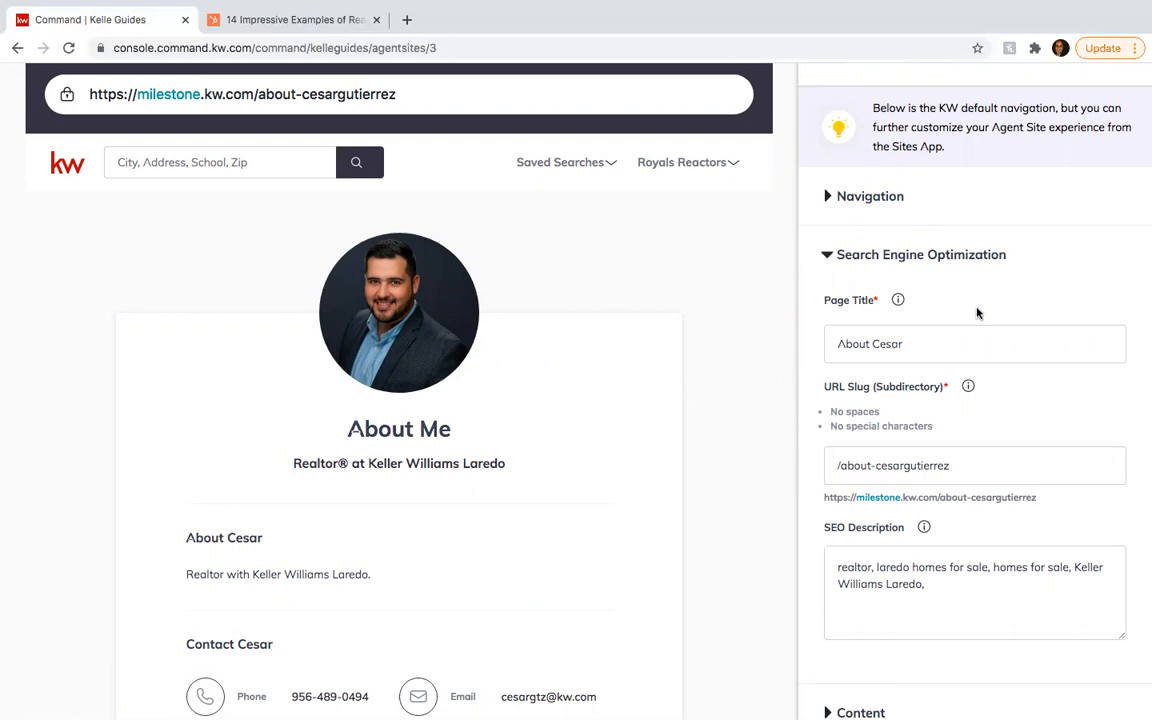
# - Review the About page's search engine optimization settings, reopening that section from the page list
pyautogui.scroll(-1, 978, 313)
pyautogui.scroll(1, 977, 311)
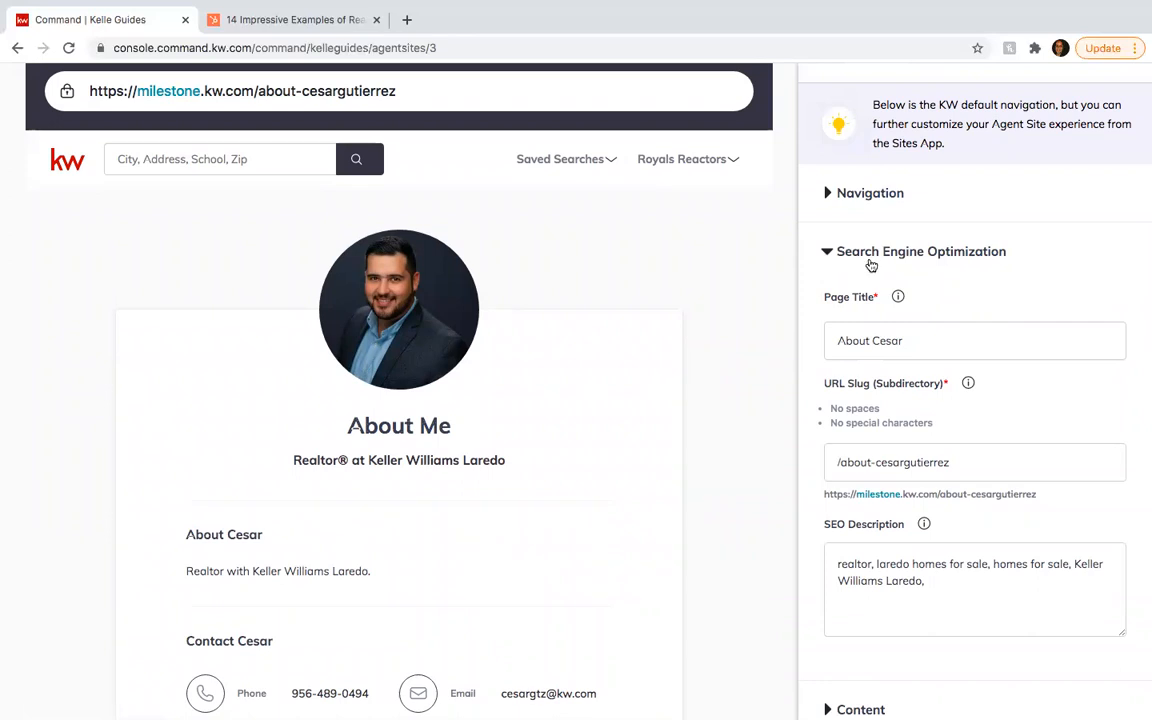
pyautogui.scroll(-1, 871, 265)
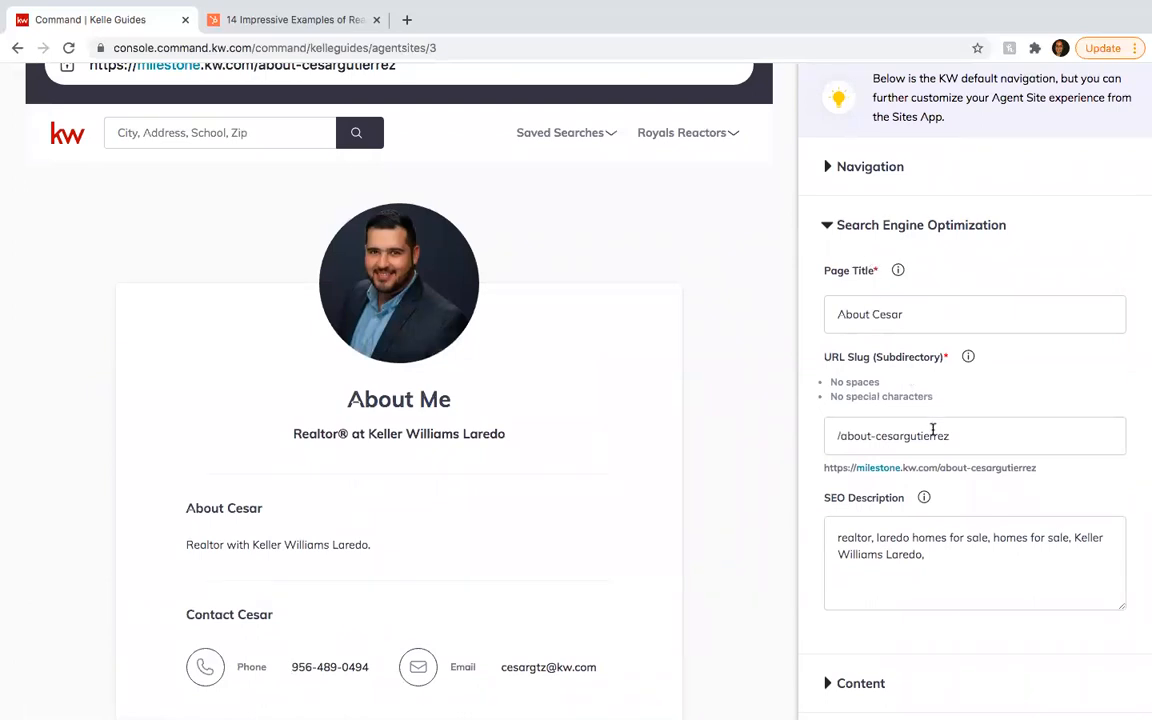
pyautogui.scroll(-3, 933, 432)
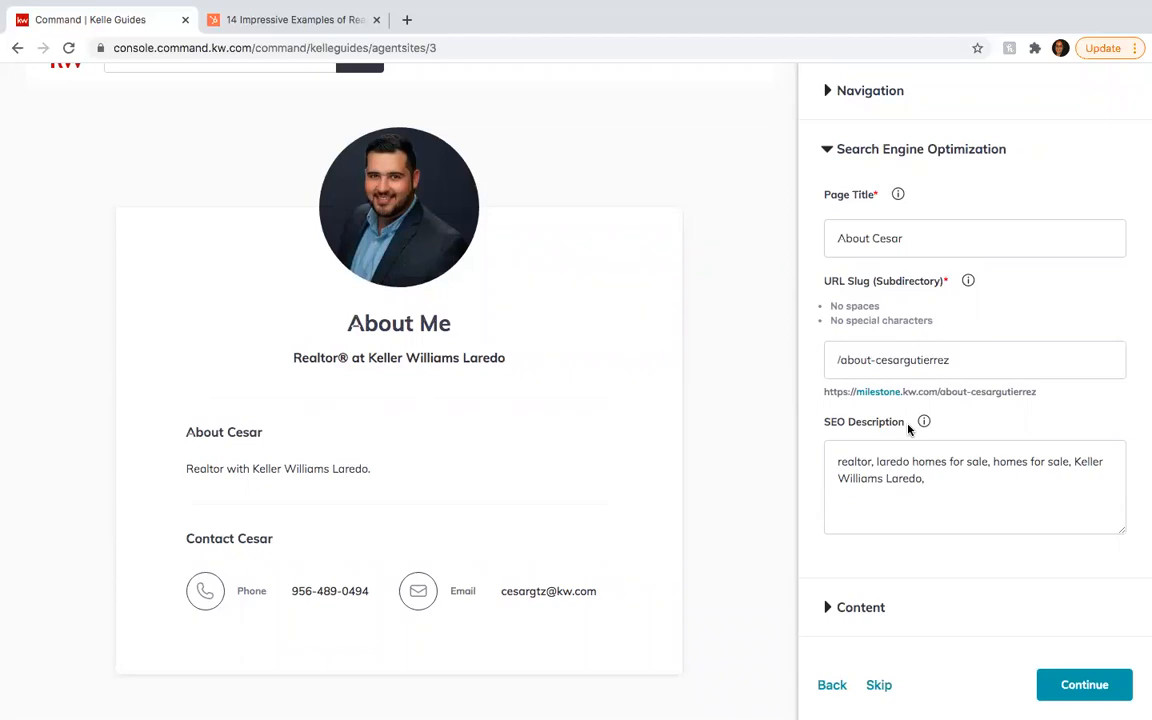
pyautogui.scroll(1, 908, 428)
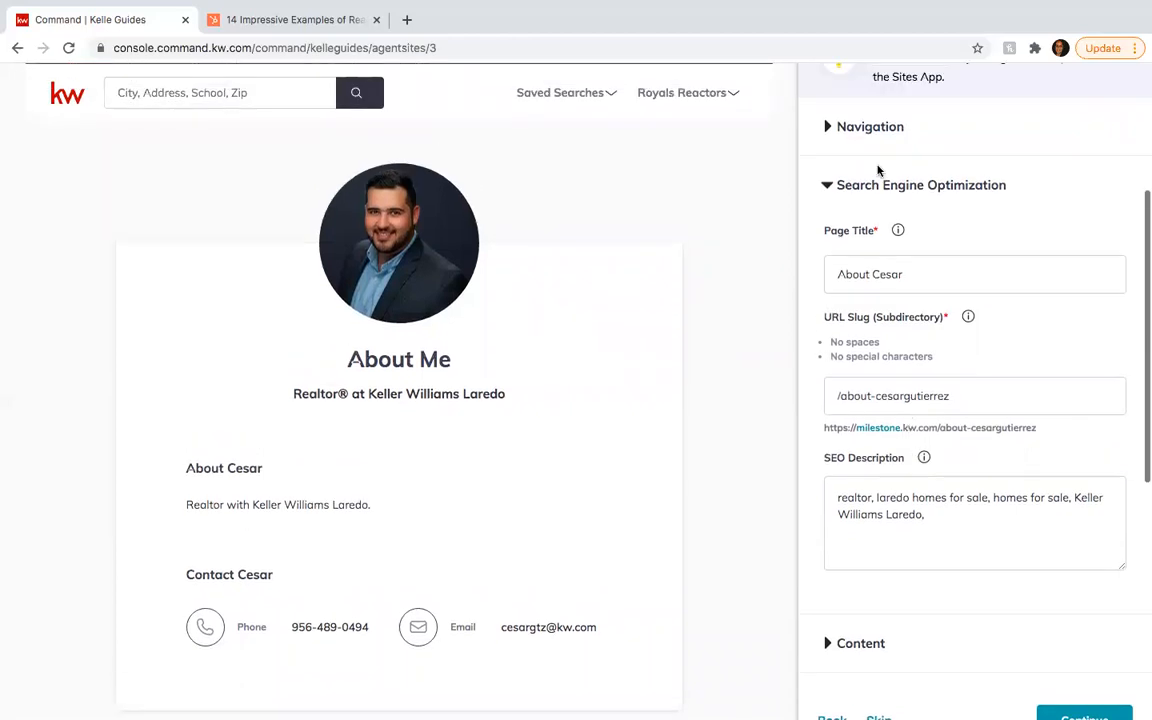
pyautogui.click(850, 125)
pyautogui.click(856, 338)
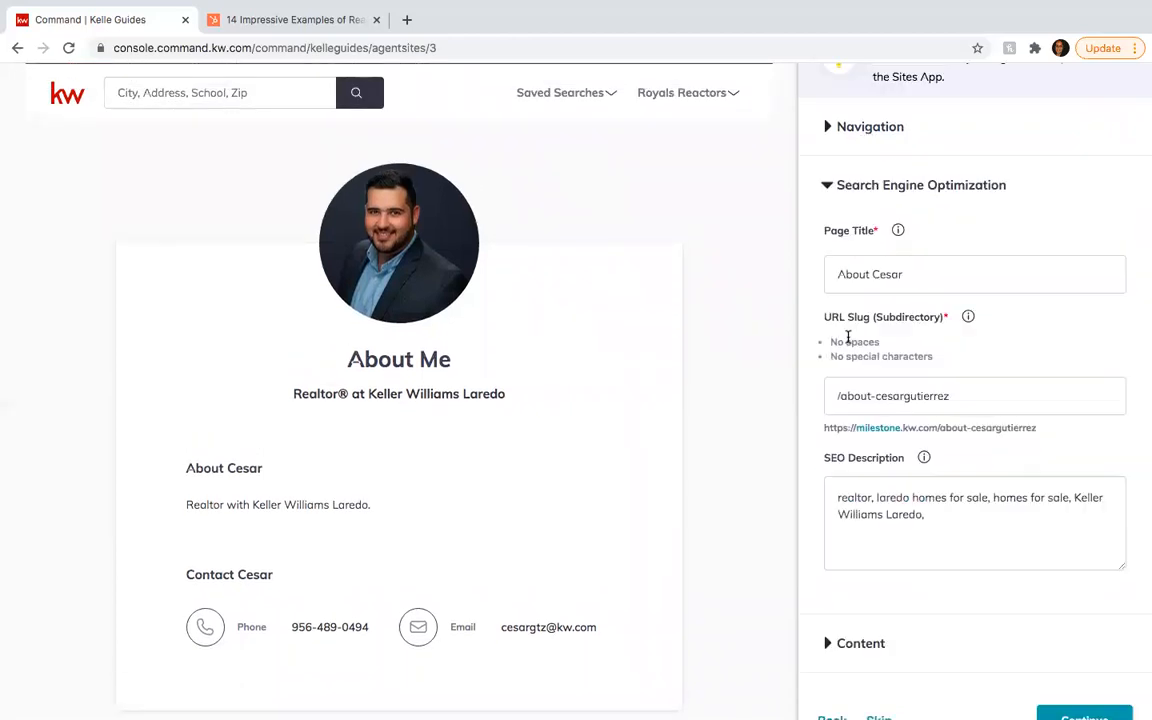
pyautogui.scroll(-1, 840, 330)
pyautogui.scroll(-3, 958, 354)
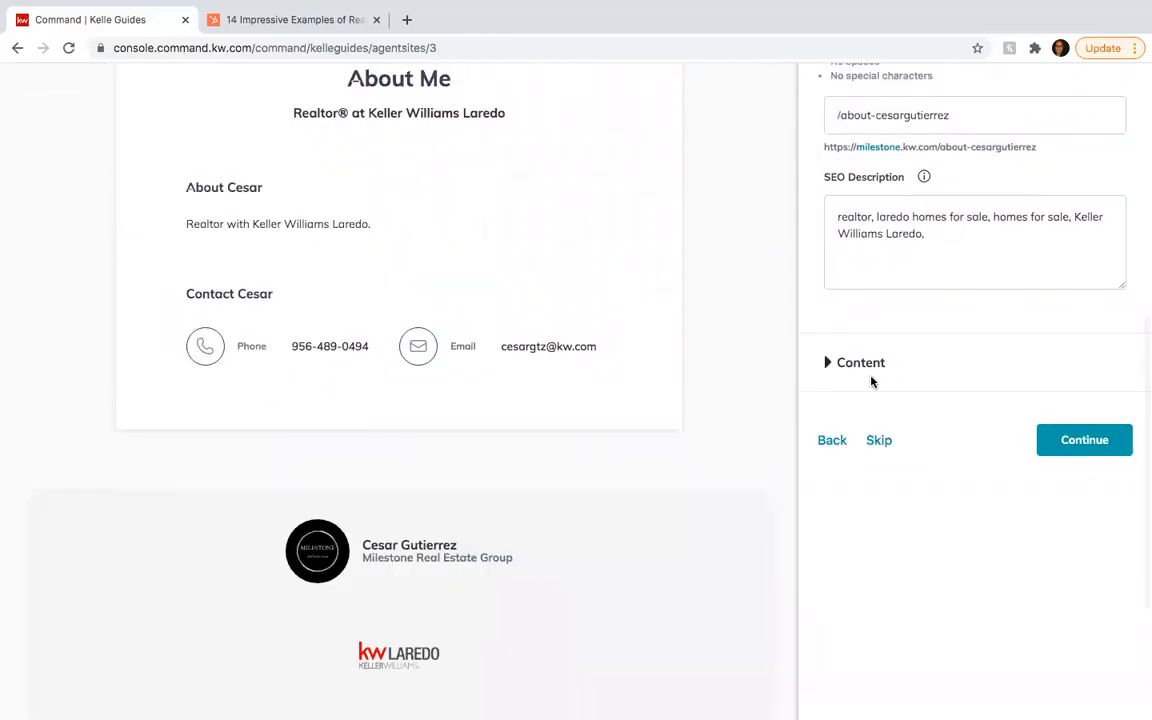
# - In the About page content, change the Page Title from 'About Me' to 'About' plus the agent's first name
pyautogui.click(872, 375)
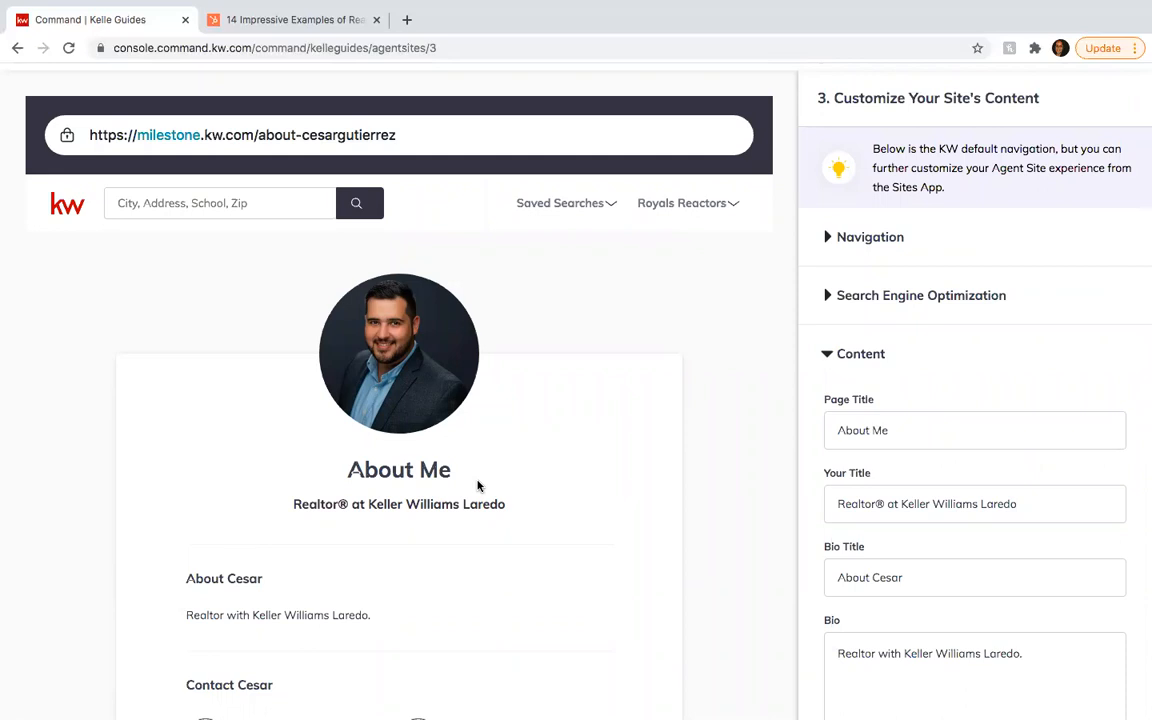
pyautogui.scroll(-2, 477, 486)
pyautogui.scroll(-1, 897, 400)
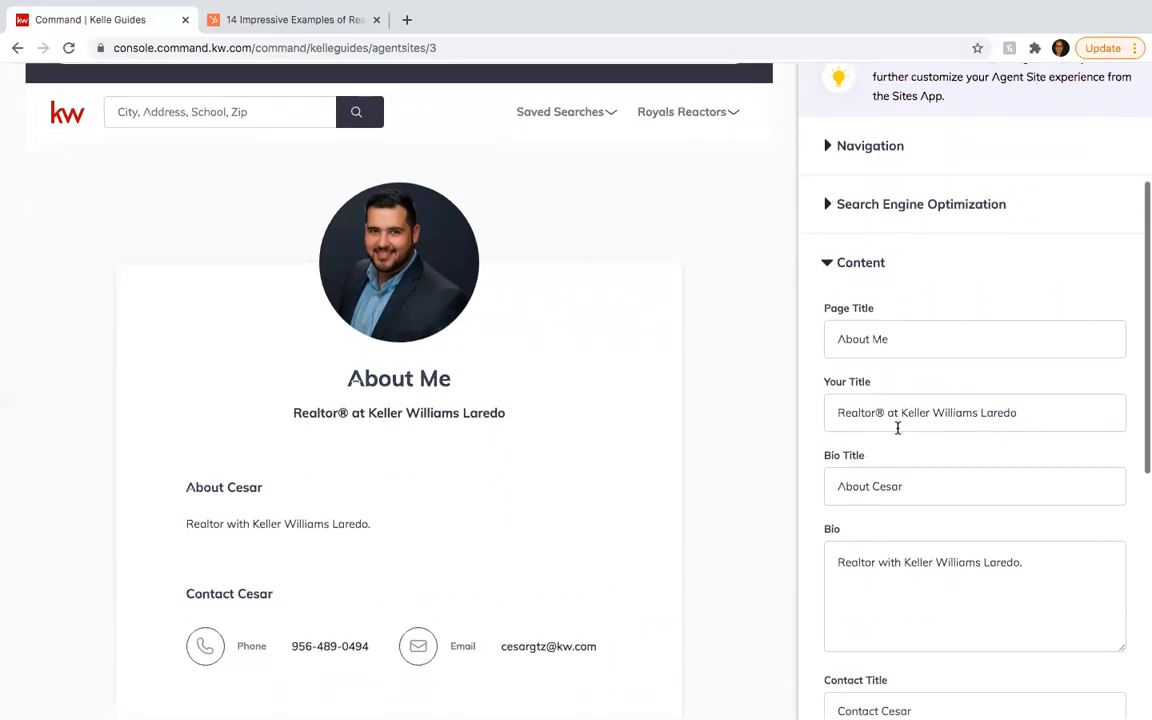
pyautogui.scroll(-5, 897, 428)
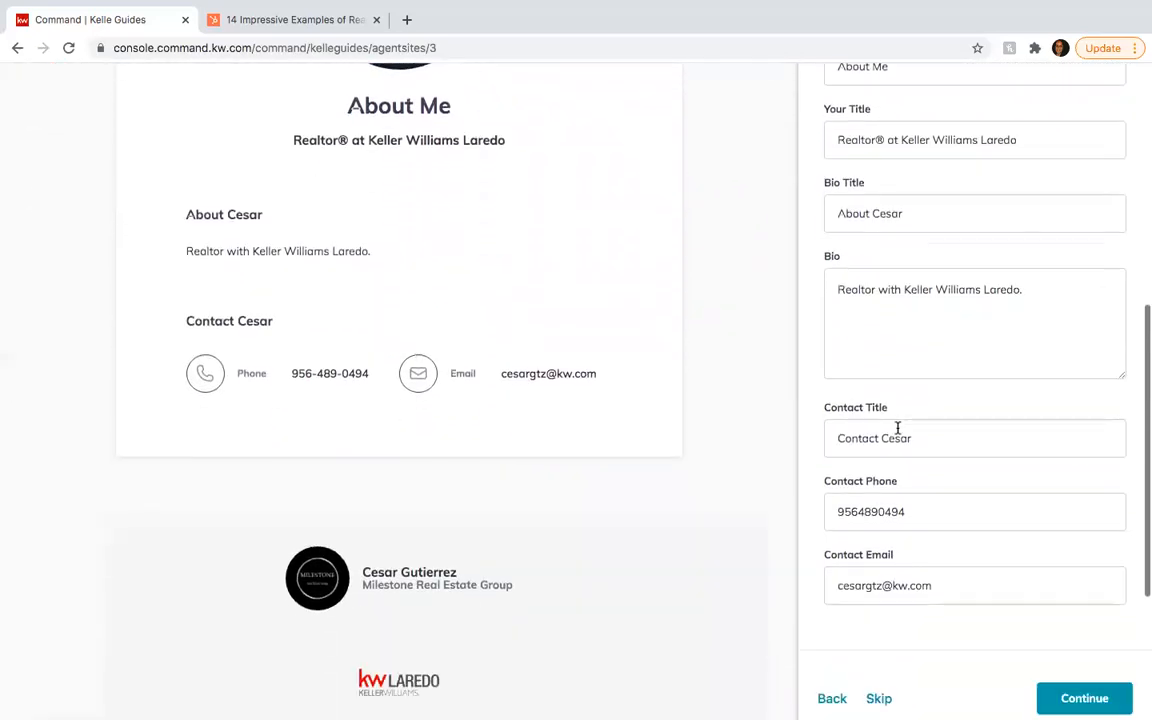
pyautogui.scroll(-1, 897, 428)
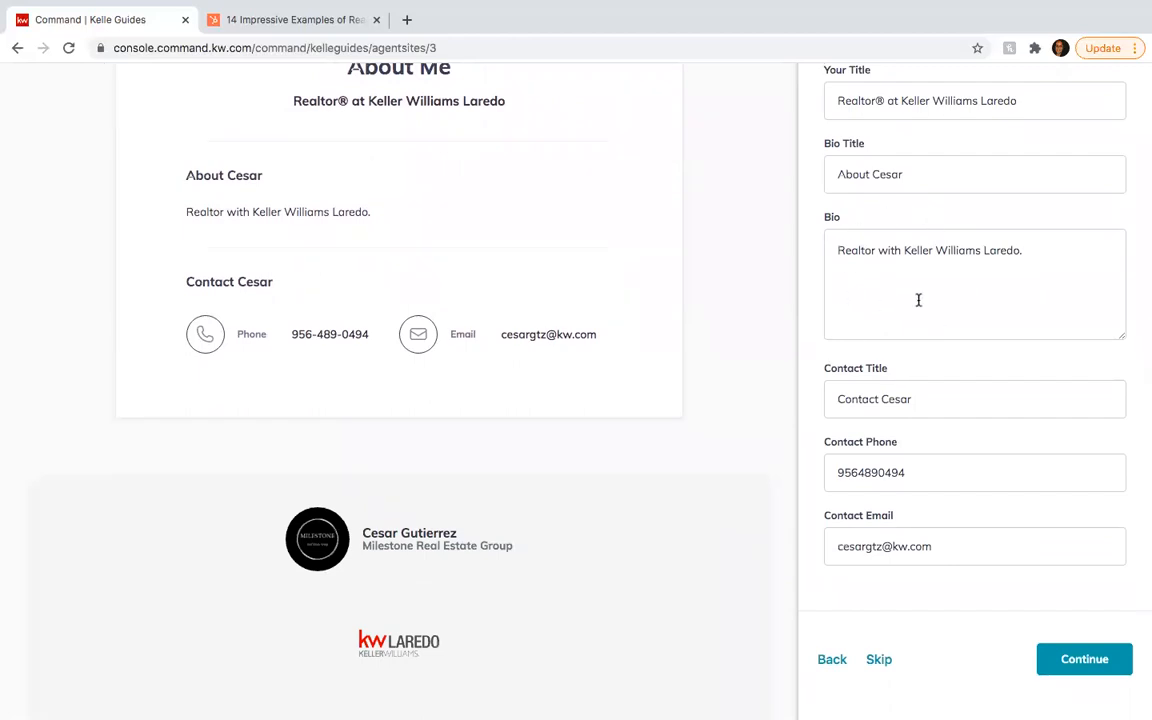
pyautogui.scroll(1, 918, 300)
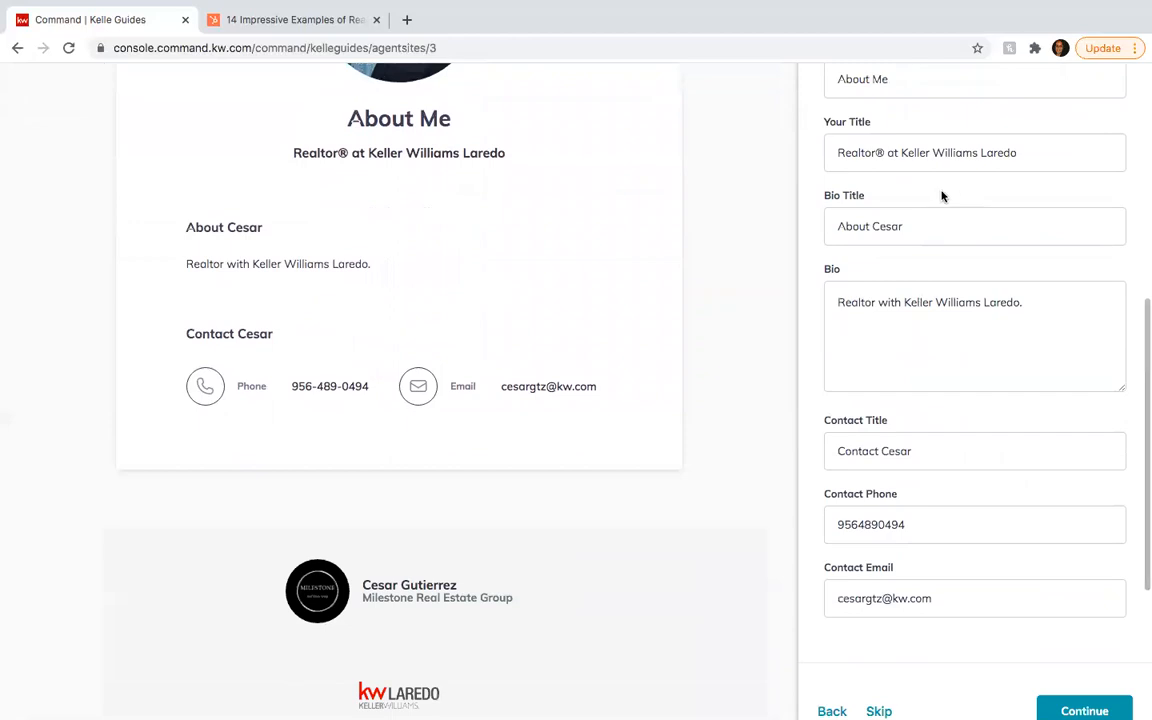
pyautogui.scroll(2, 930, 220)
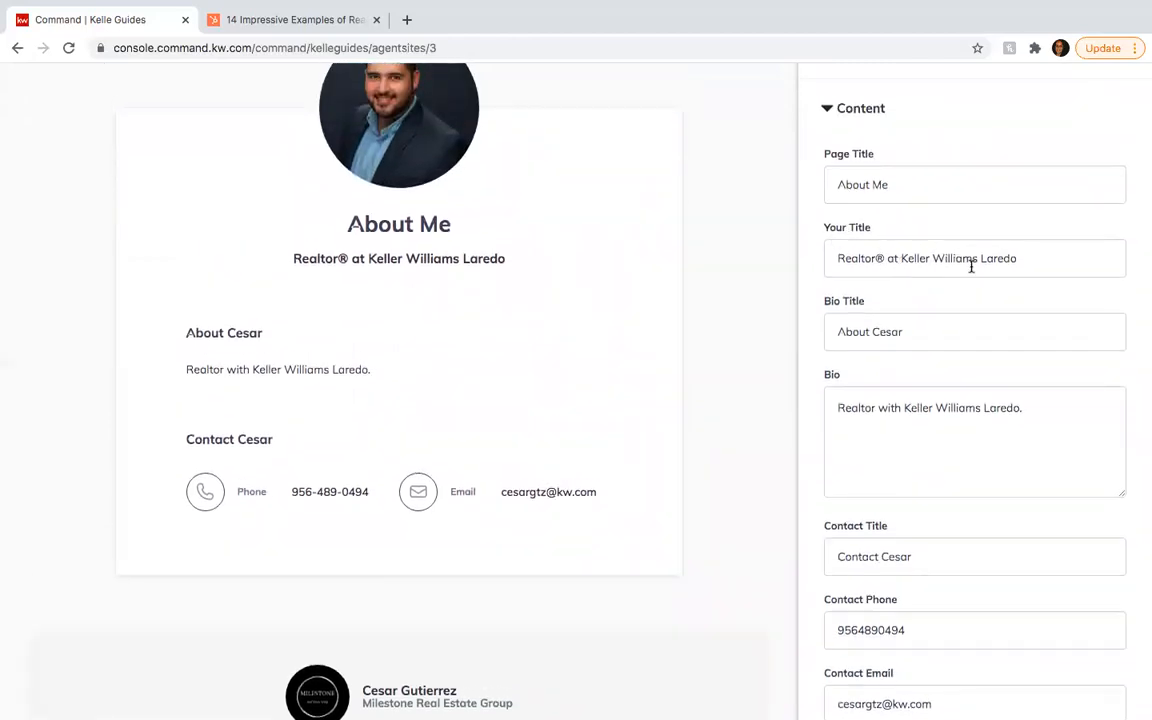
pyautogui.click(900, 172)
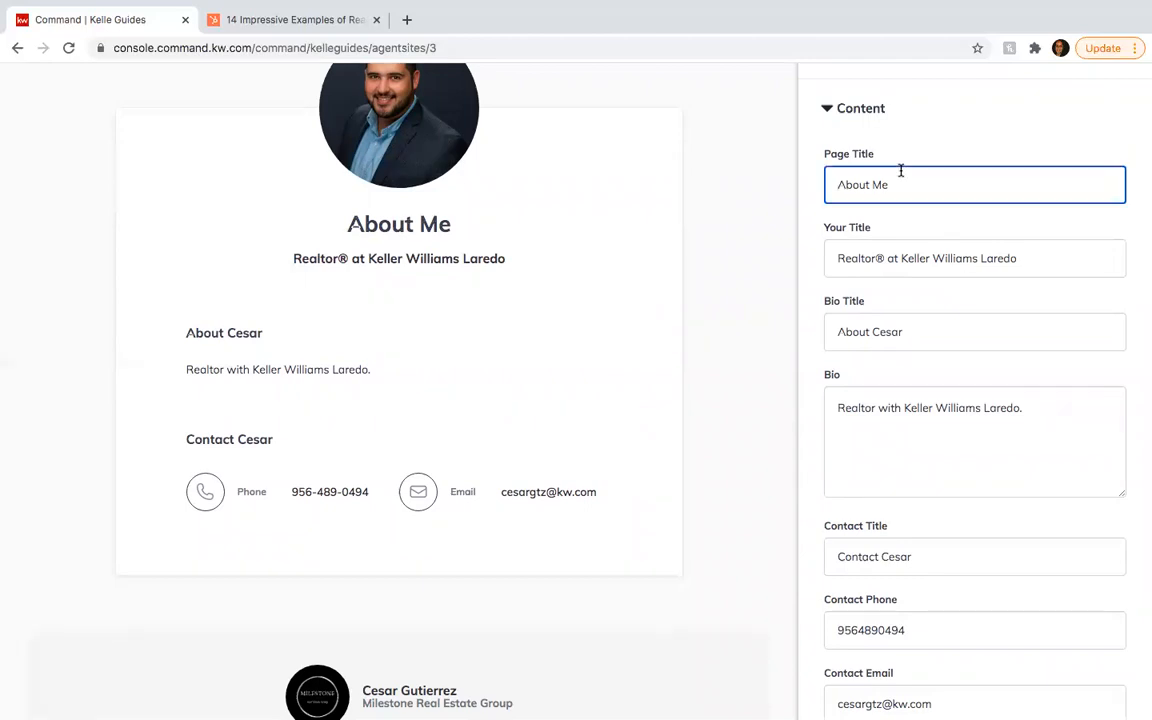
pyautogui.press('BackSpace')
pyautogui.press('BackSpace')
pyautogui.write('Cesar')
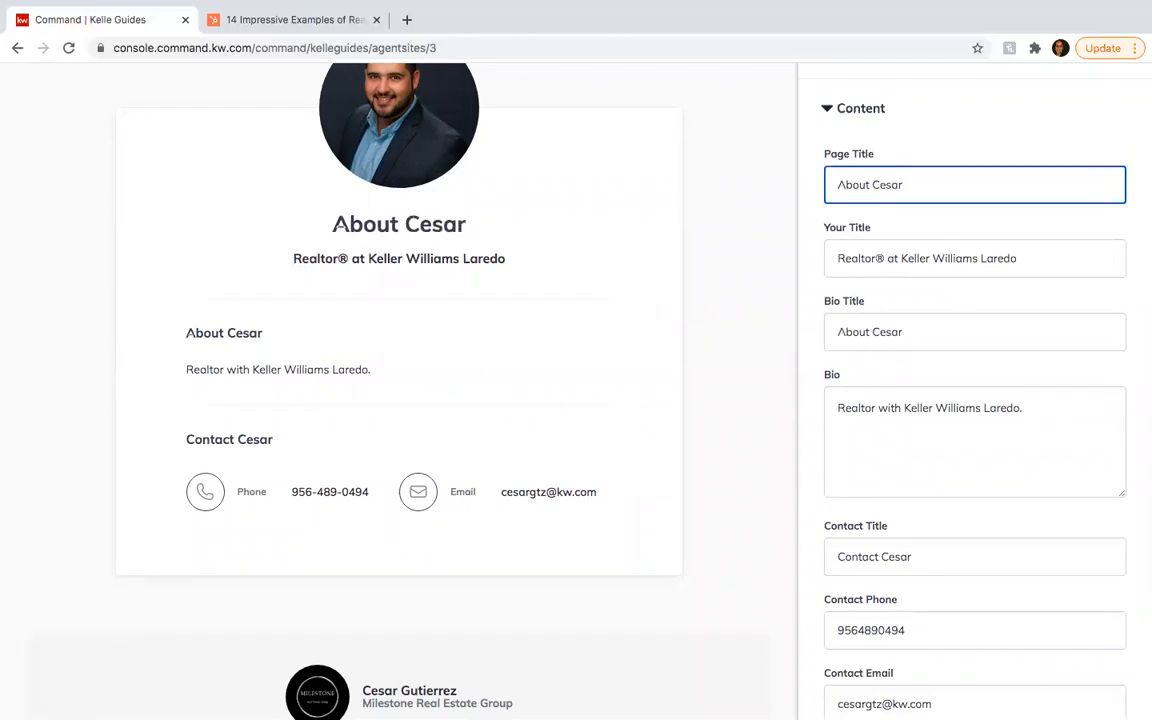
pyautogui.click(810, 147)
# - Review the rest of the About page content and continue to the Contact Us page
pyautogui.scroll(-1, 811, 148)
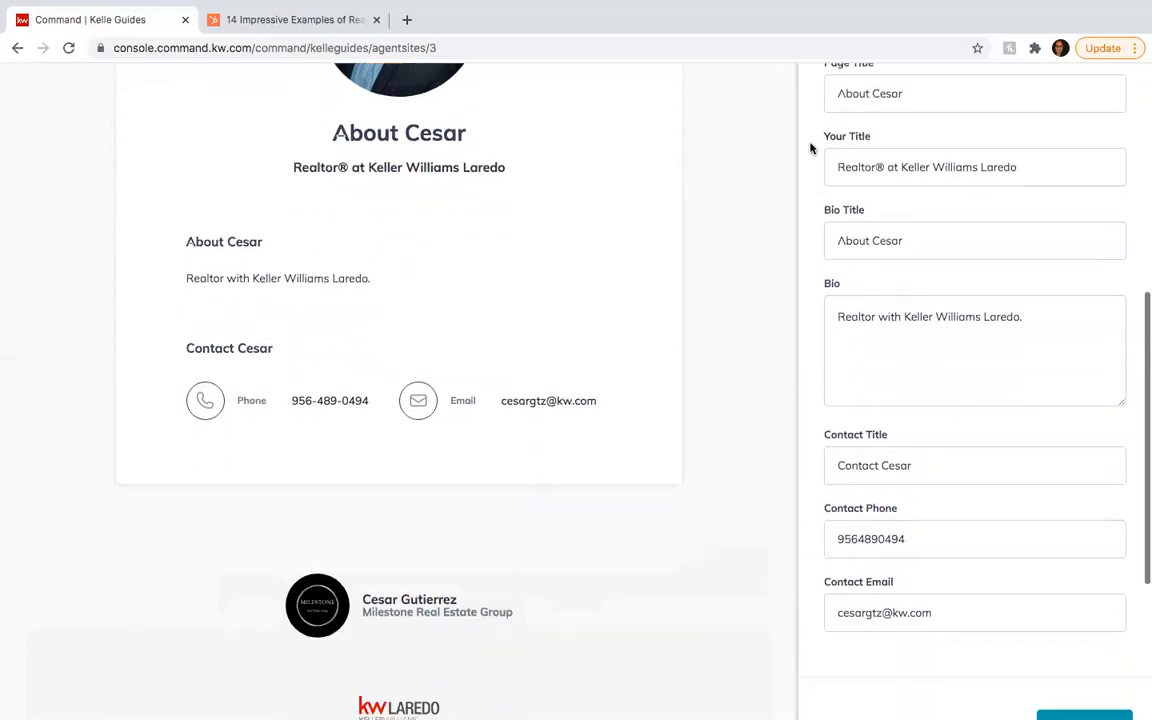
pyautogui.scroll(-1, 811, 147)
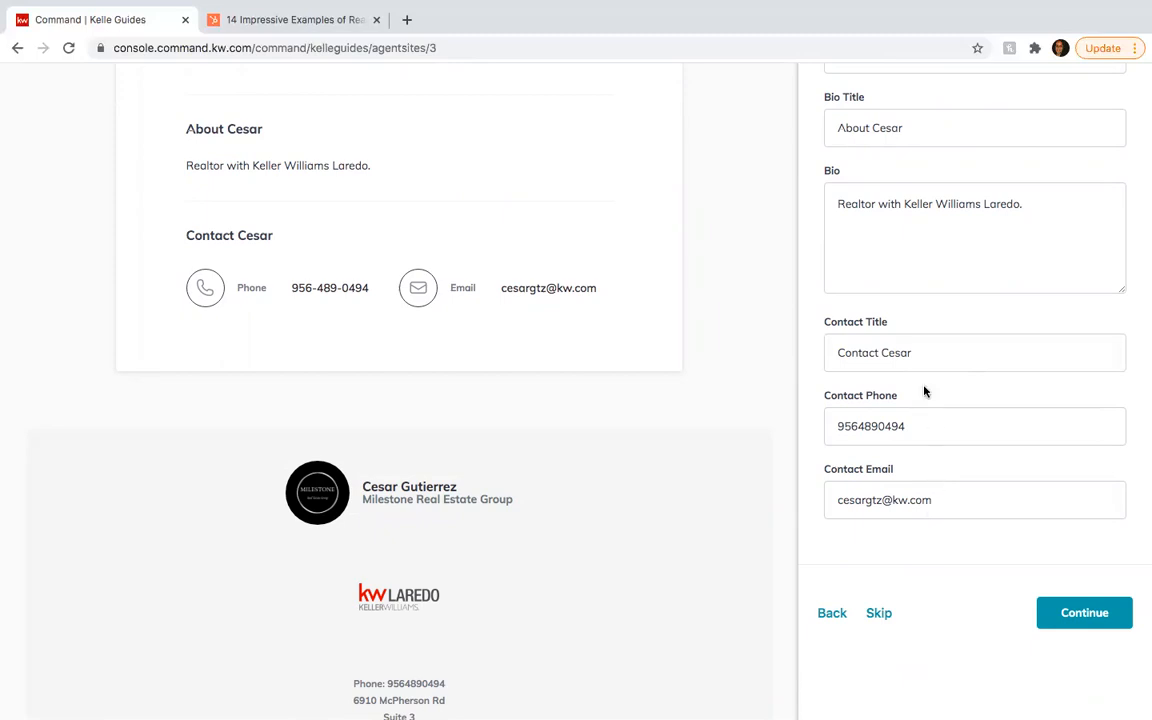
pyautogui.scroll(3, 918, 484)
pyautogui.scroll(-3, 918, 484)
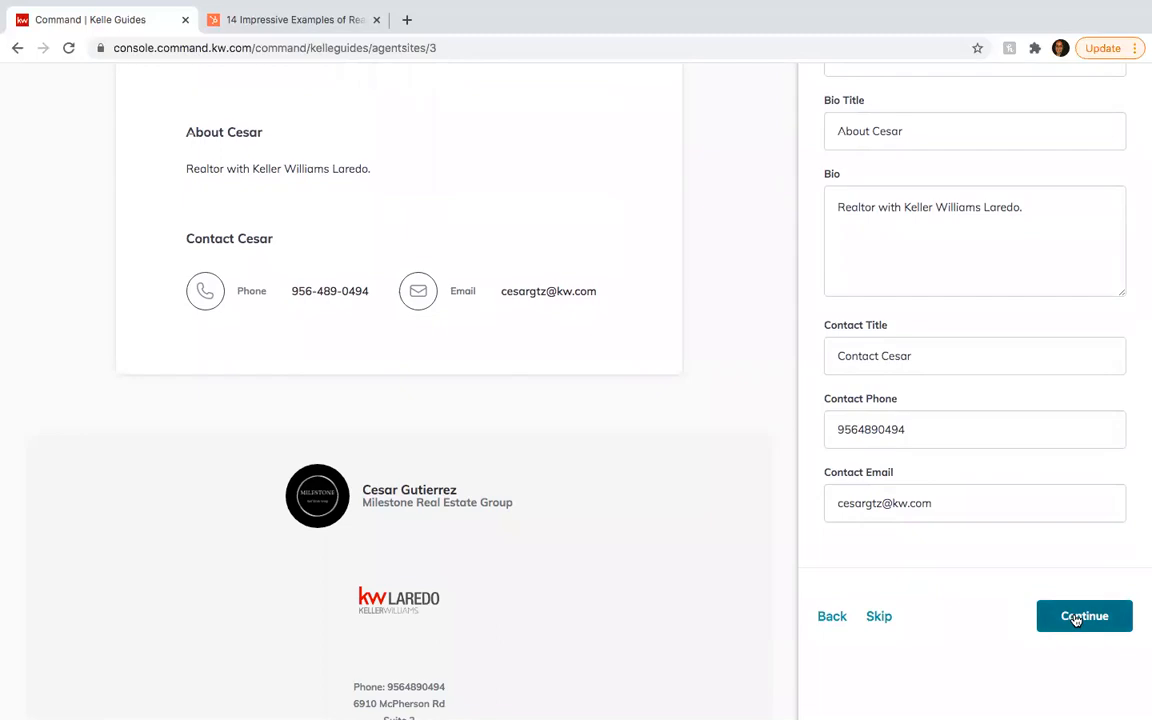
pyautogui.click(1076, 619)
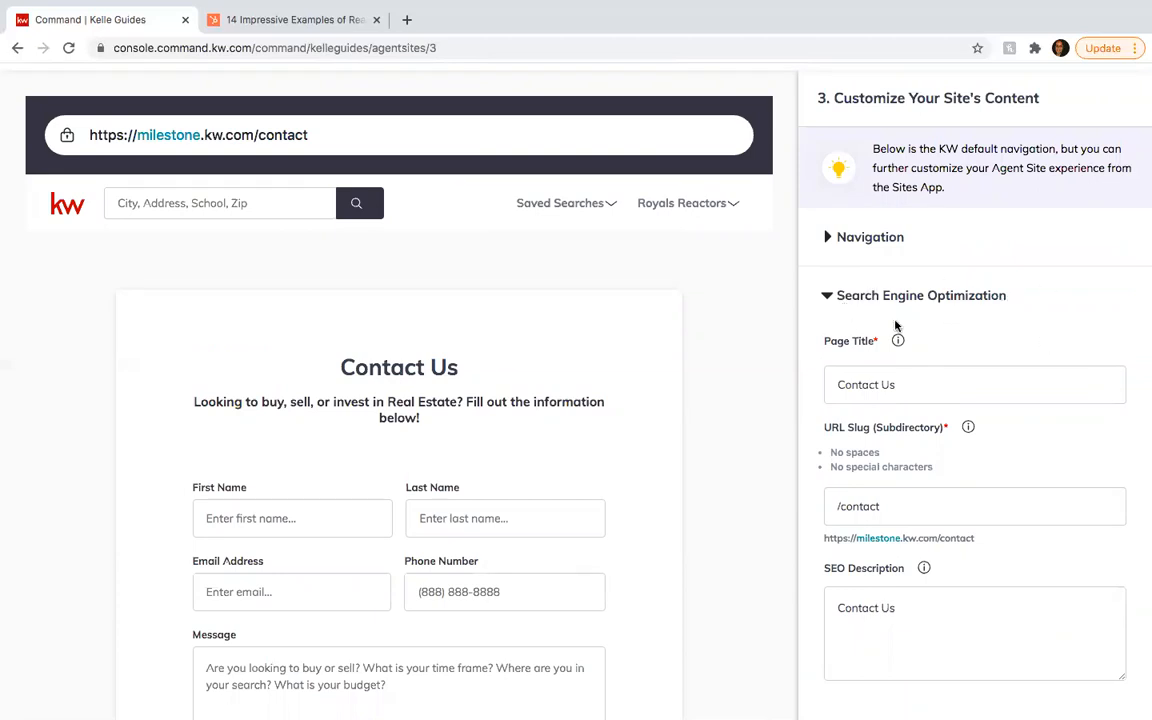
# - Append ', Keller Williams, Laredo, Homes For Sale In Laredo, Realtor, Realtors in Laredo' to the Contact SEO description
pyautogui.scroll(-2, 962, 376)
pyautogui.click(890, 518)
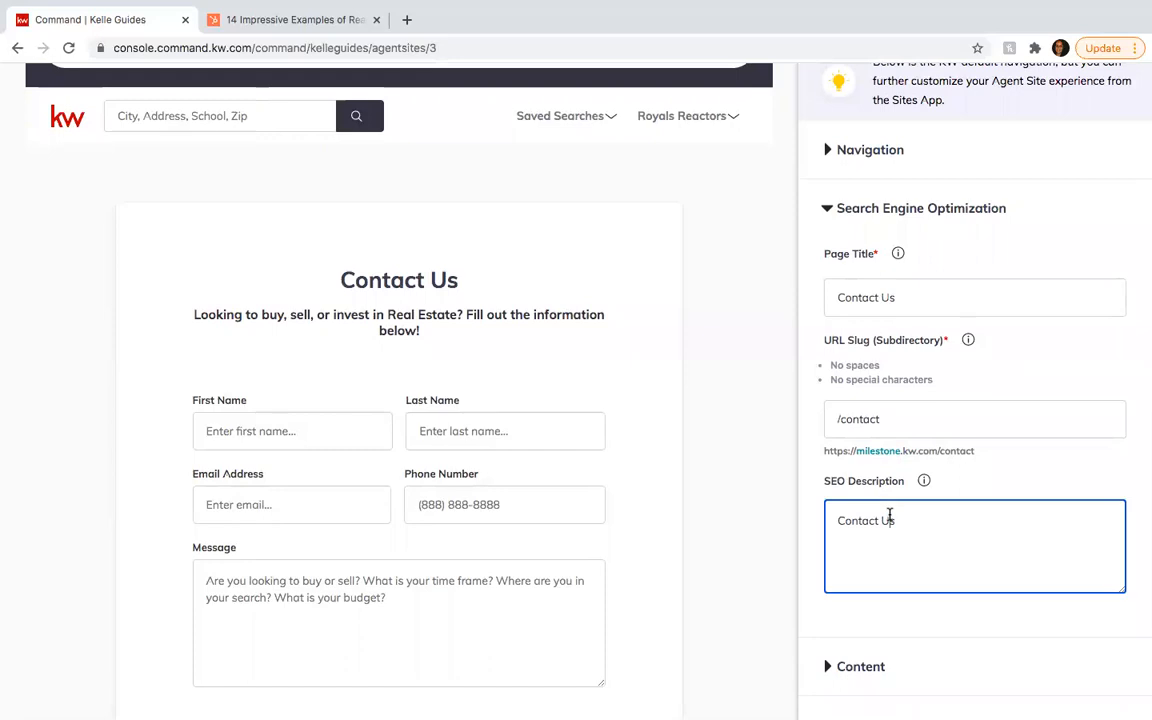
pyautogui.write(', Keller Wil')
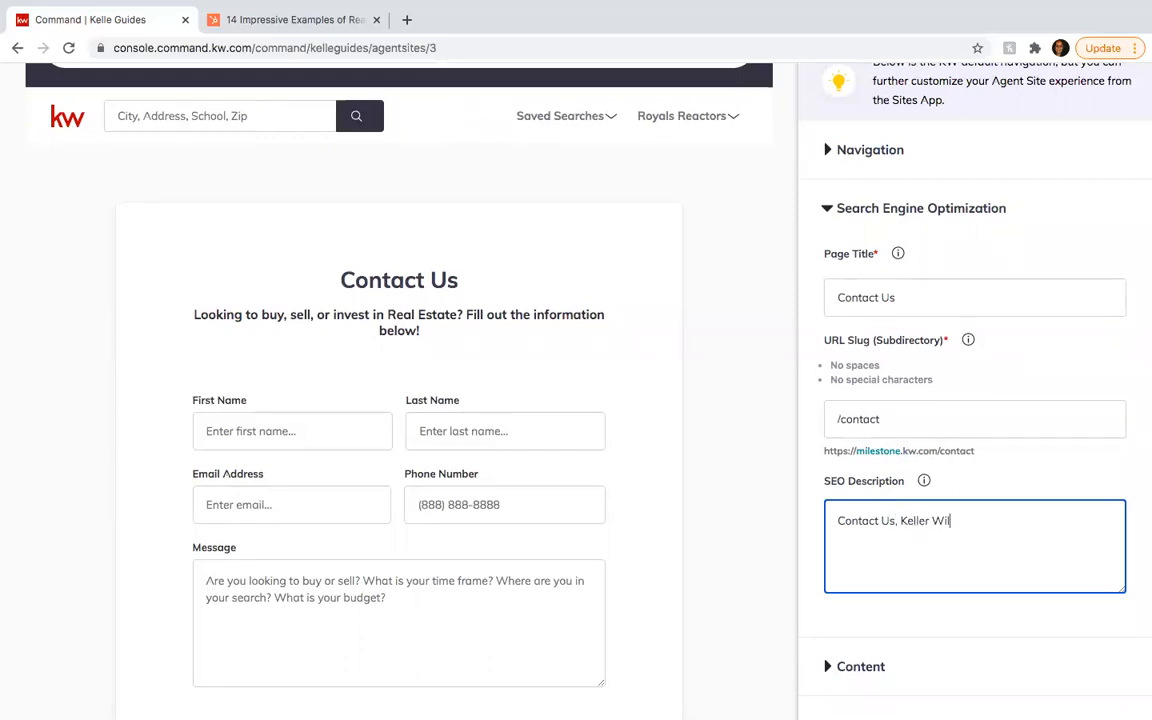
pyautogui.write('liams, Laredo, Homes')
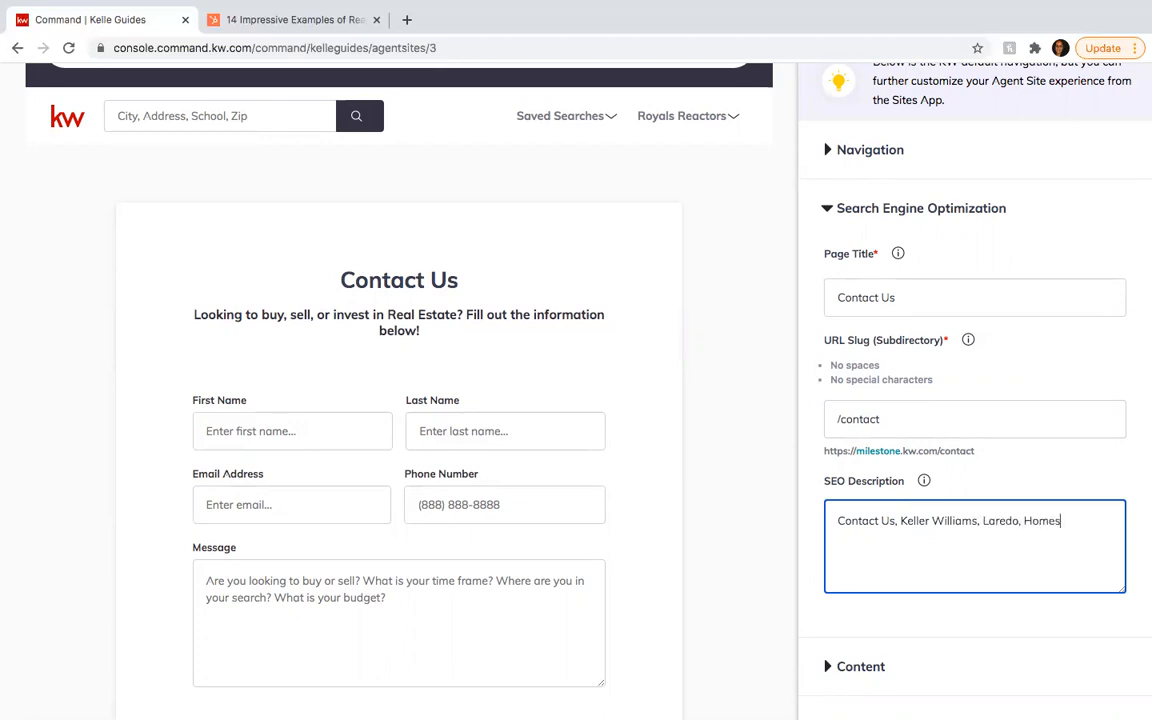
pyautogui.write(' For Sale In laredo')
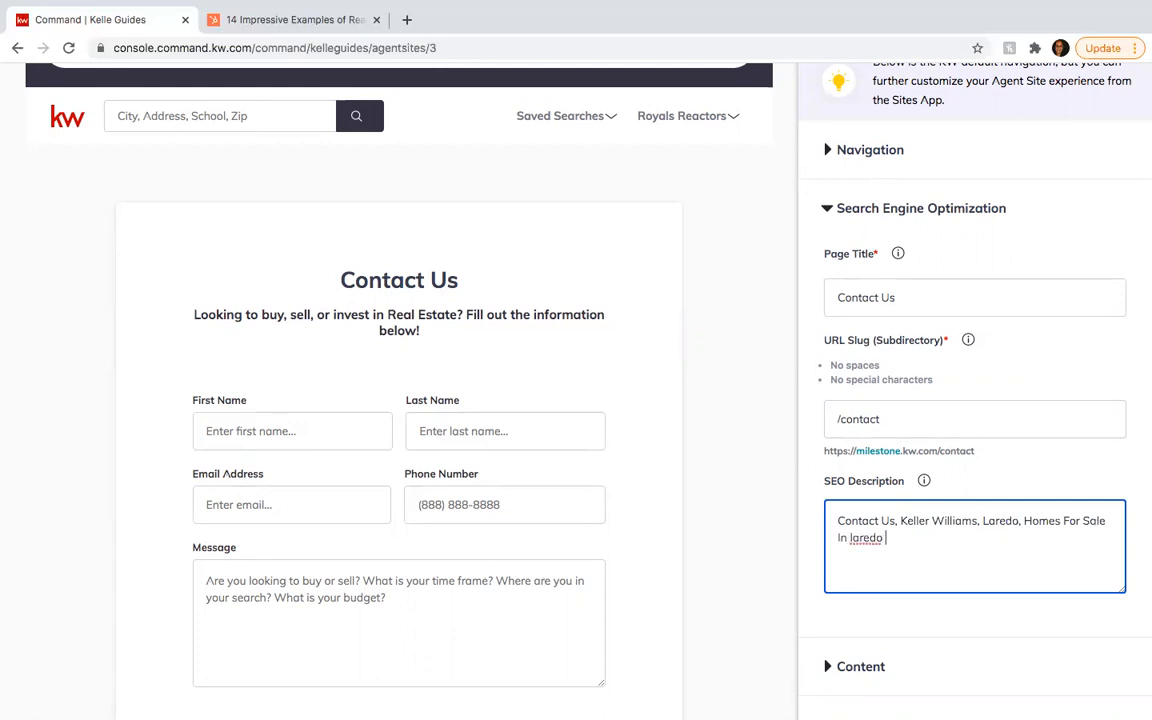
pyautogui.press('BackSpace')
pyautogui.press('BackSpace')
pyautogui.press('BackSpace')
pyautogui.press('BackSpace')
pyautogui.press('BackSpace')
pyautogui.press('BackSpace')
pyautogui.press('BackSpace')
pyautogui.write('Laredo, Realtor, Realtor')
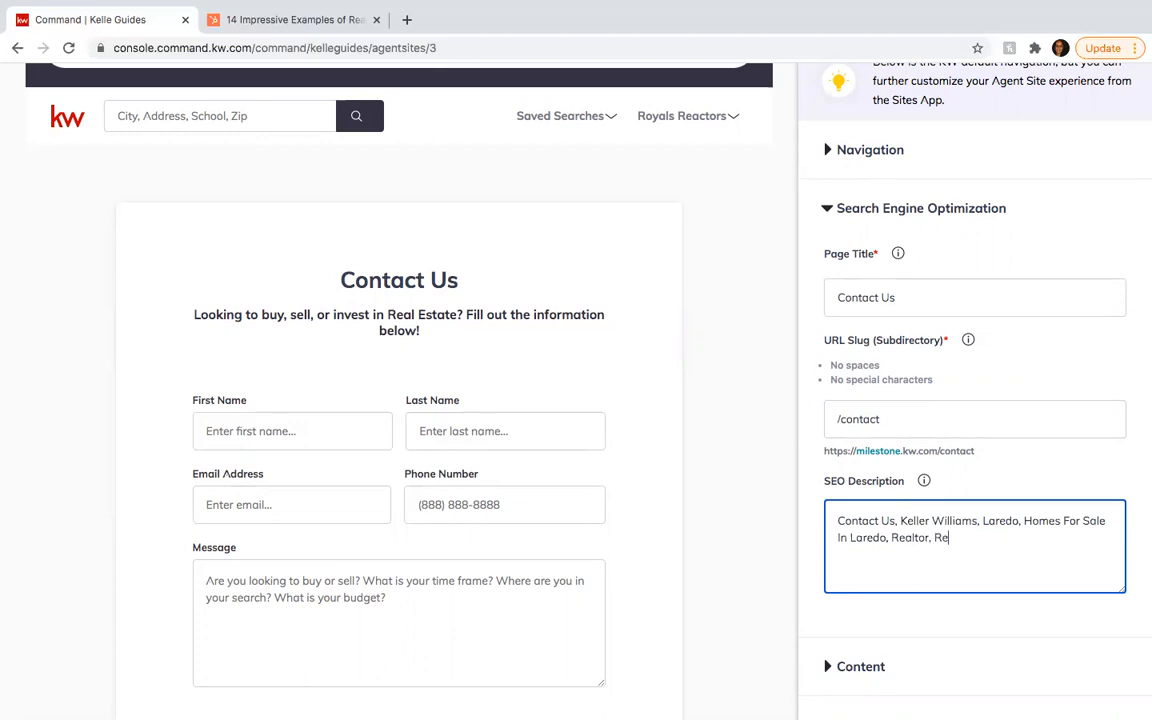
pyautogui.write('s in lar')
pyautogui.press('BackSpace')
pyautogui.press('BackSpace')
pyautogui.write('Laredo')
pyautogui.scroll(-1, 575, 400)
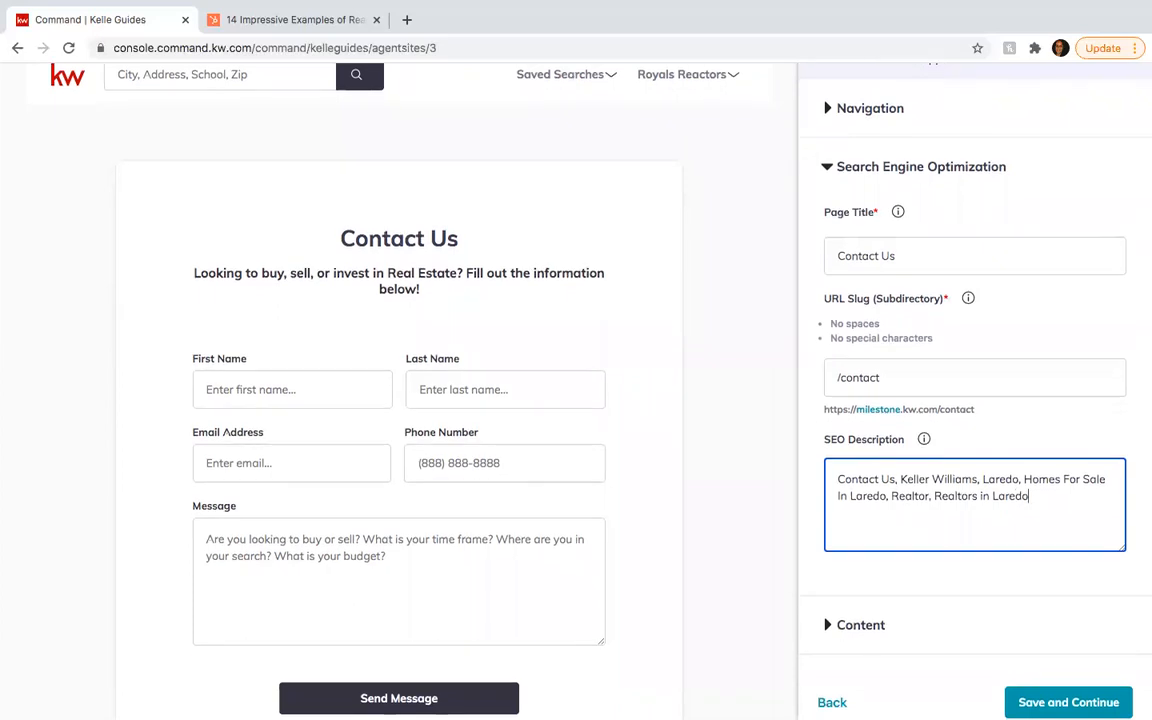
pyautogui.scroll(-1, 848, 496)
# - Change the Contact page header from 'Contact Us' to 'Contact' plus the agent's first name
pyautogui.click(824, 581)
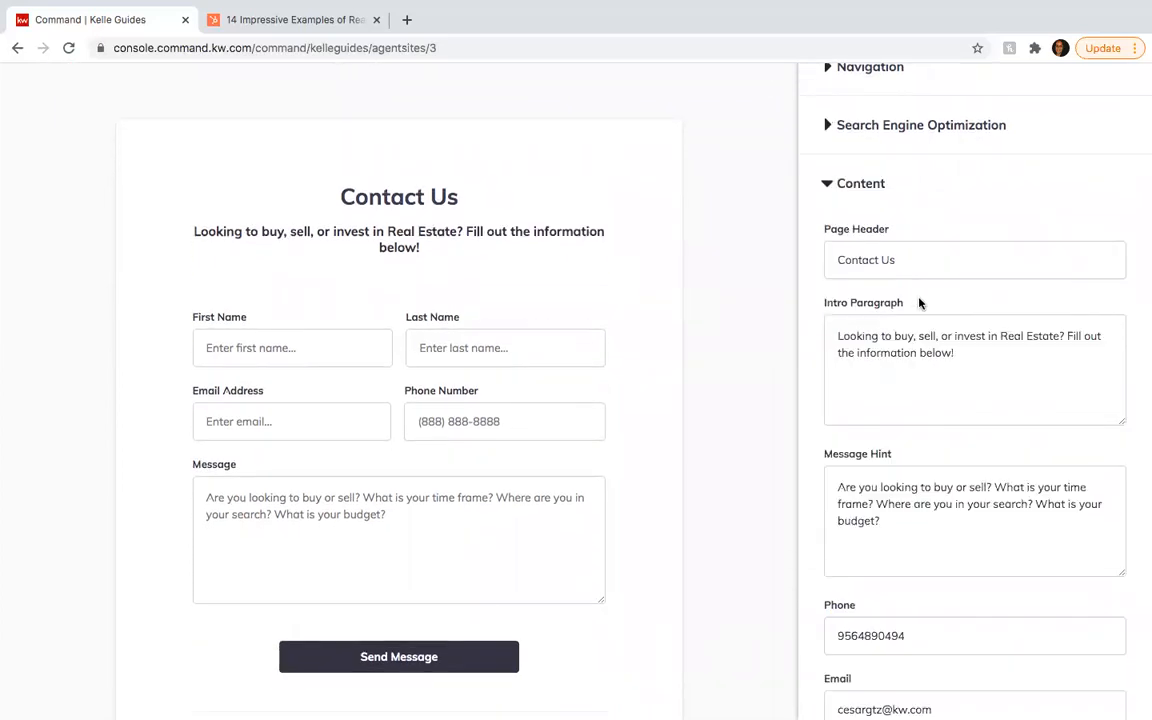
pyautogui.scroll(1, 916, 255)
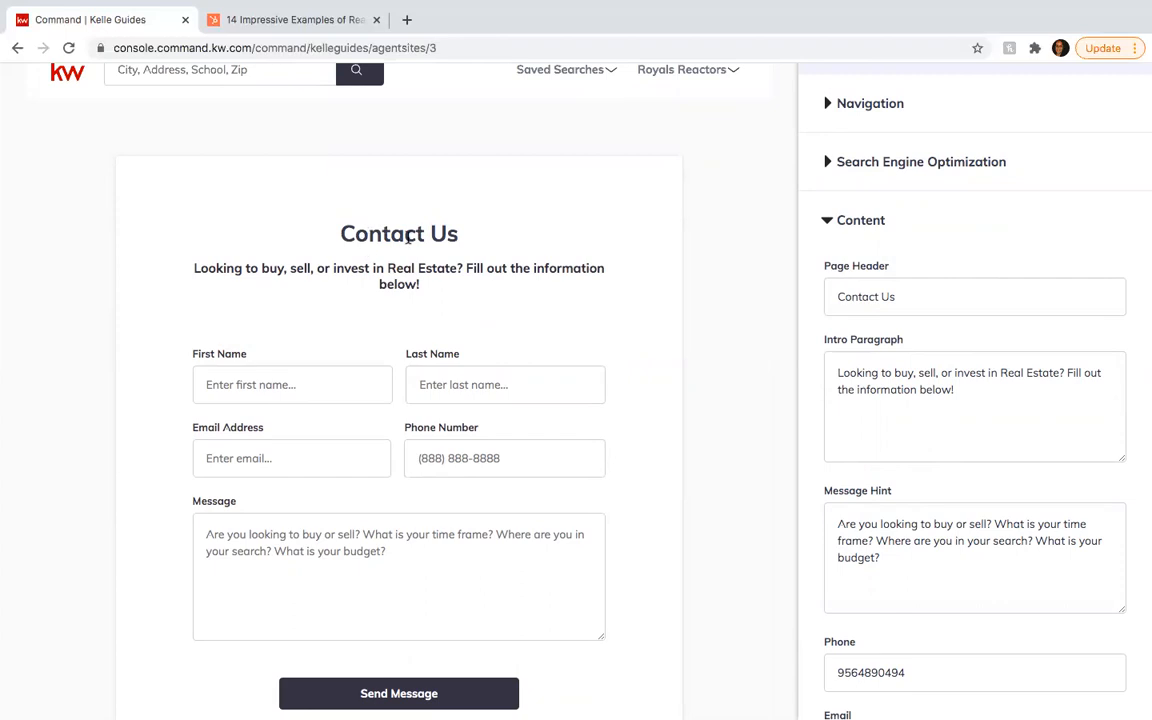
pyautogui.click(902, 305)
pyautogui.press('BackSpace')
pyautogui.press('BackSpace')
pyautogui.write('Cesar')
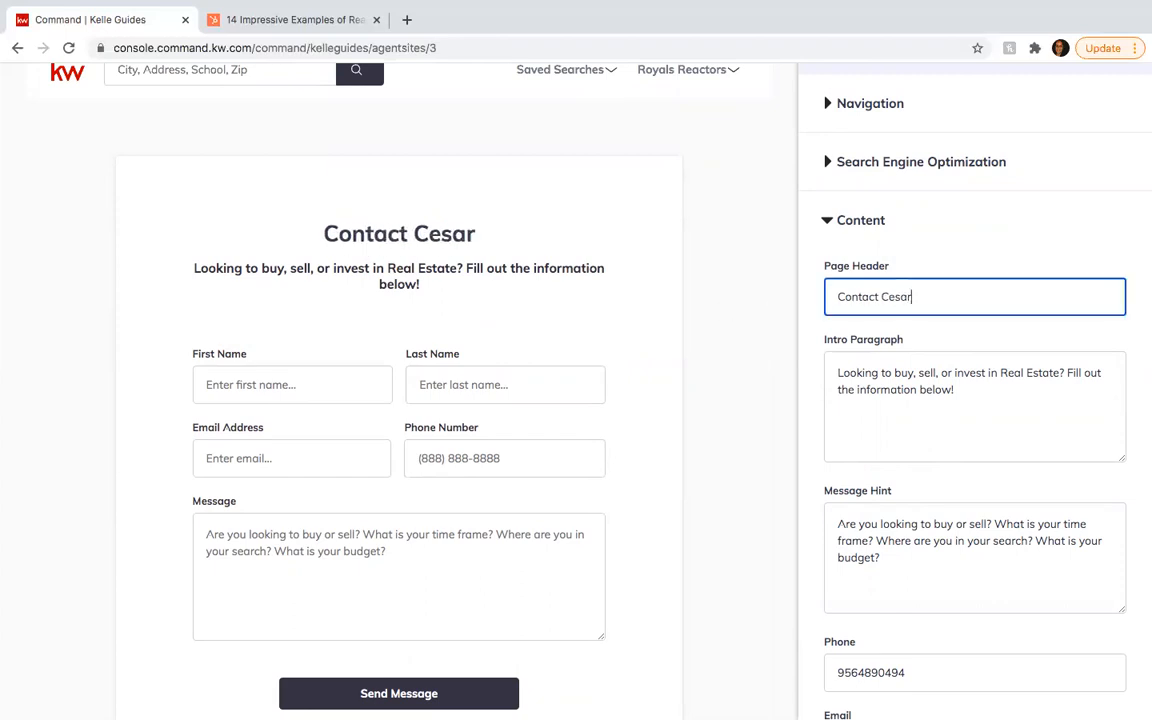
# - Review the Contact page intro, message hint, phone and email, then save and continue
pyautogui.scroll(-1, 895, 318)
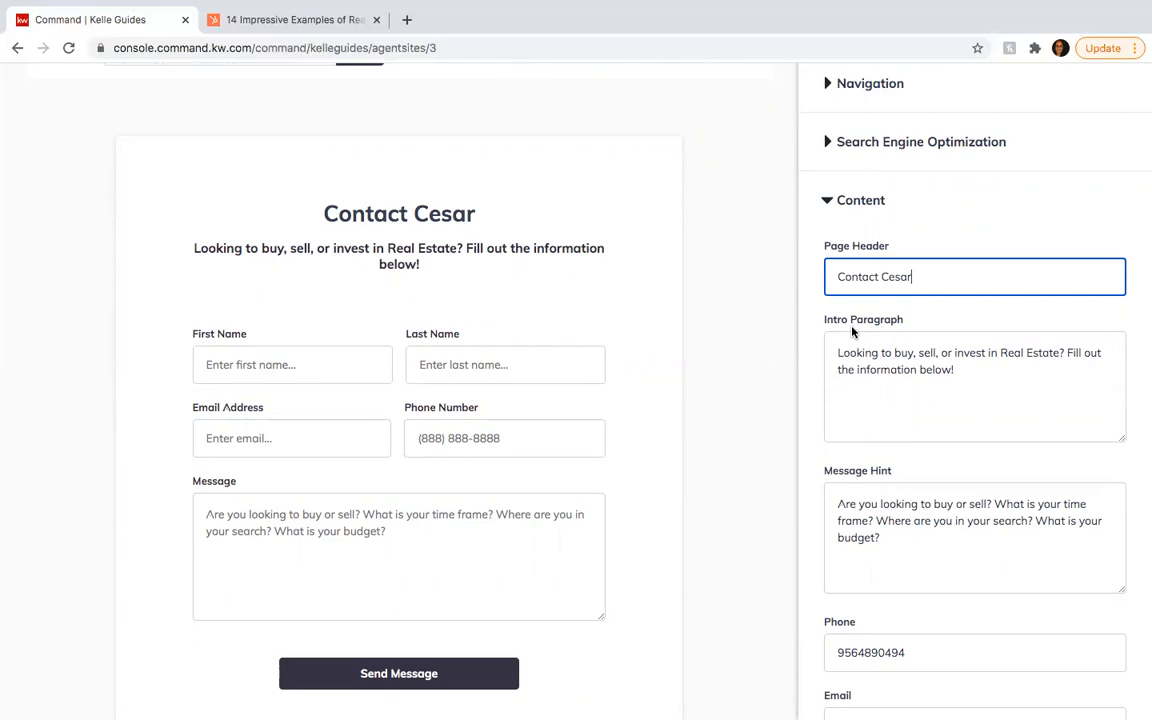
pyautogui.scroll(-2, 850, 437)
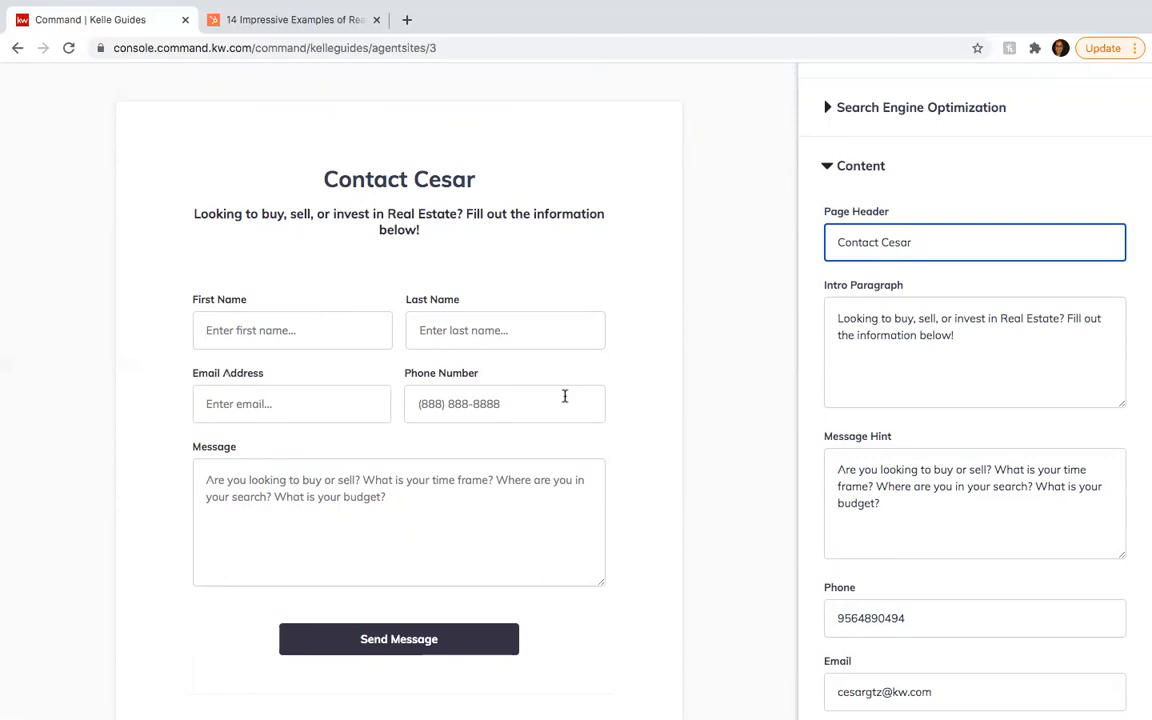
pyautogui.scroll(-2, 853, 440)
pyautogui.scroll(-3, 855, 440)
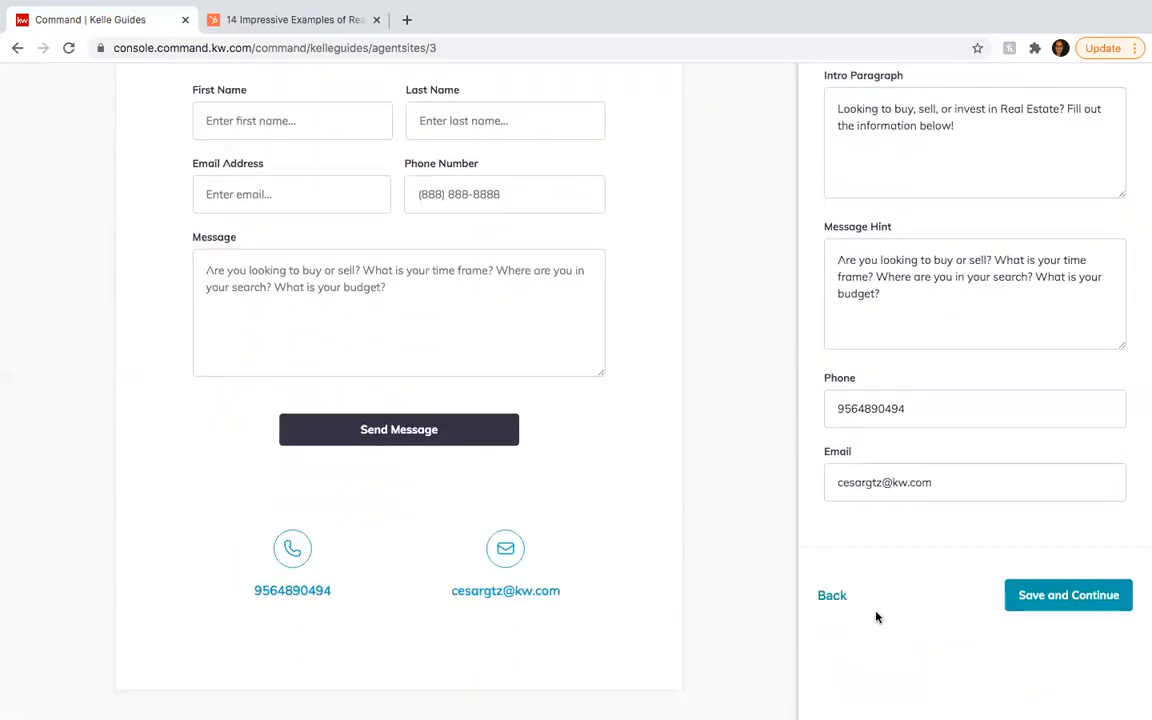
pyautogui.scroll(5, 876, 617)
pyautogui.scroll(-6, 876, 617)
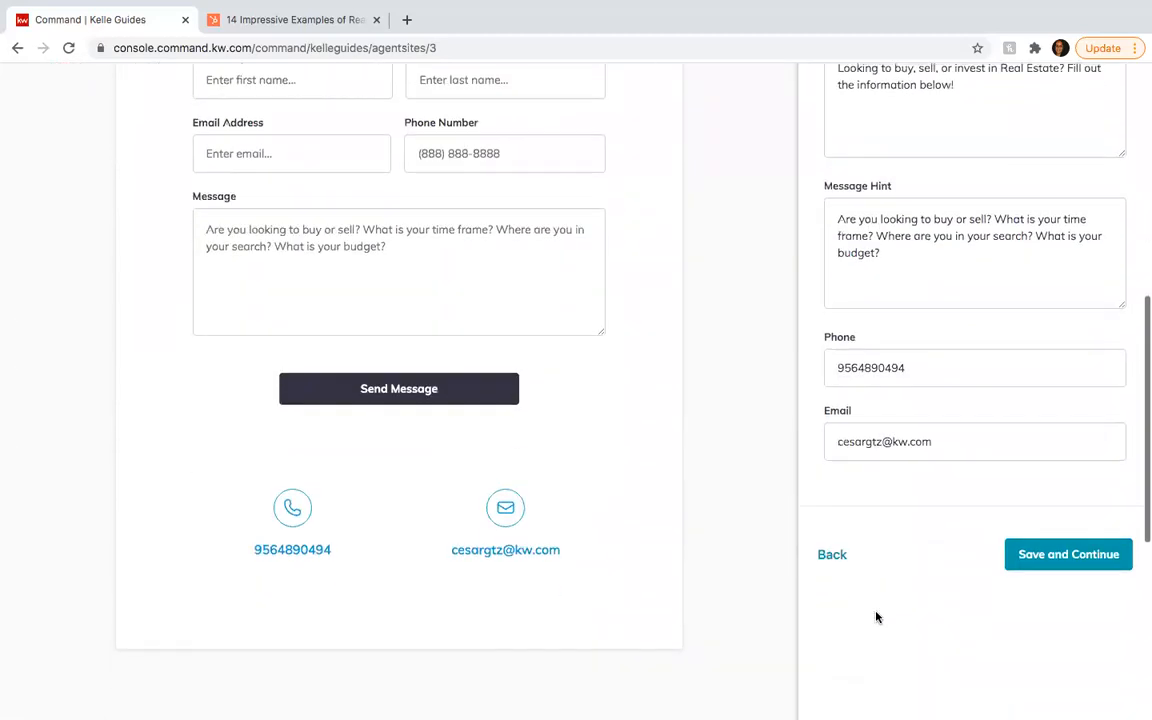
pyautogui.click(1082, 551)
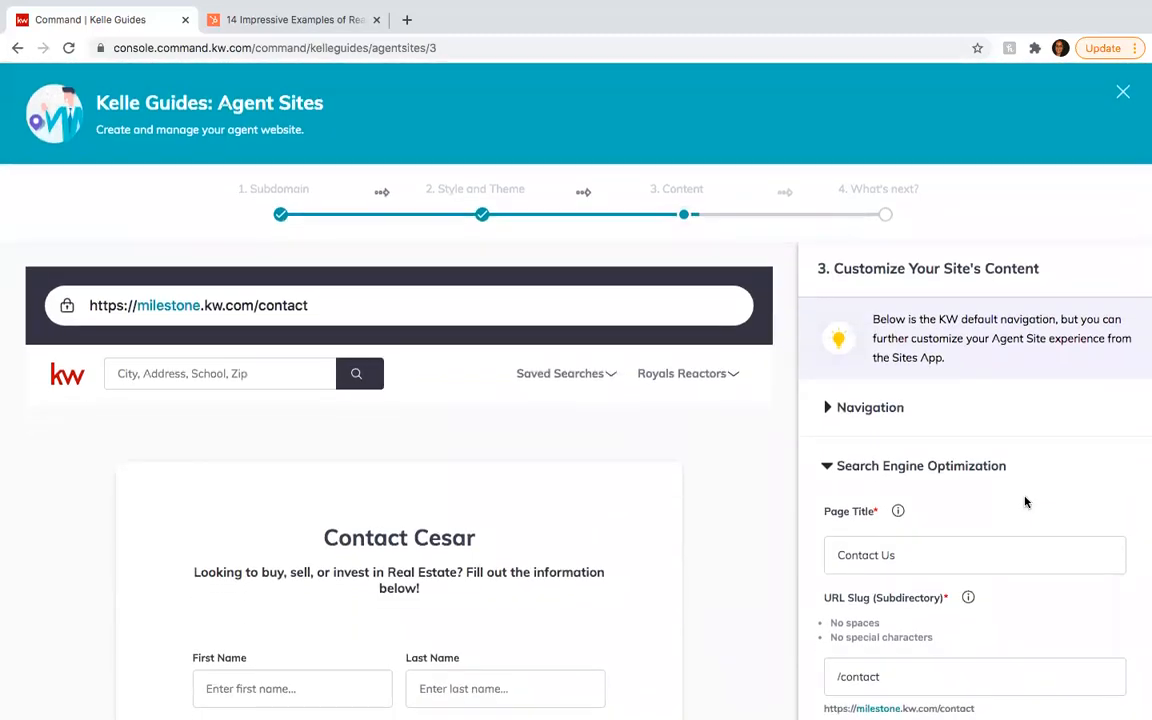
# - Look over the What's Next step and close the Agent Sites setup guide
pyautogui.scroll(-4, 1024, 497)
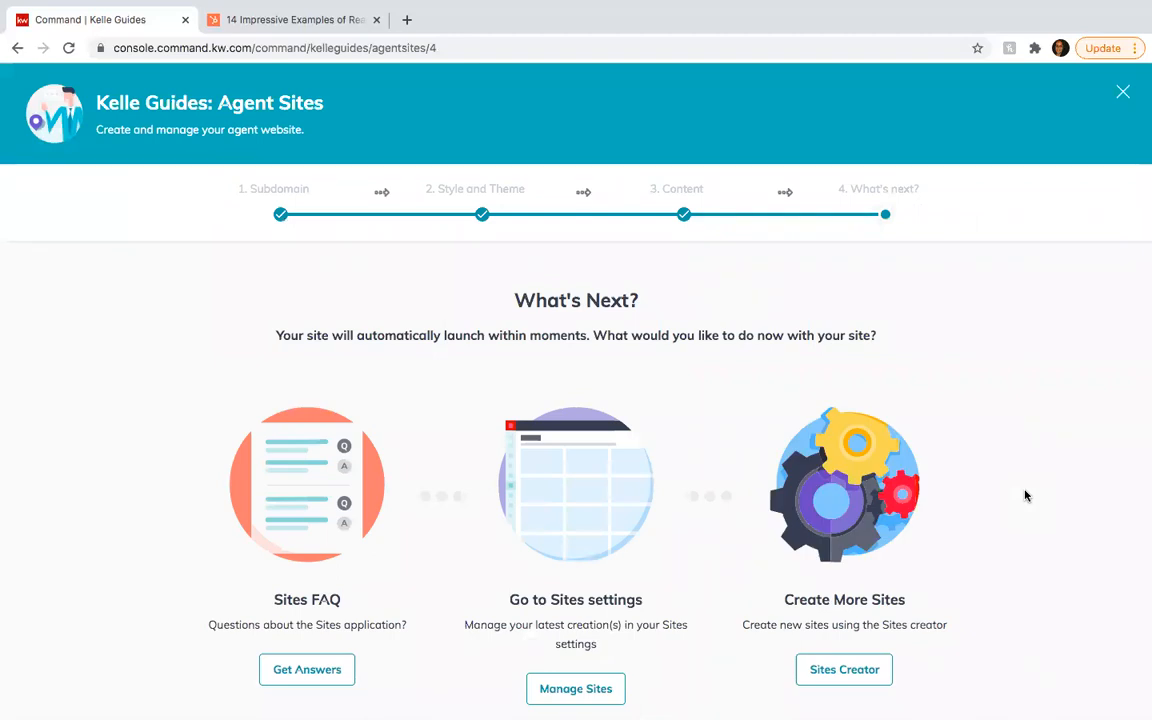
pyautogui.scroll(-2, 1024, 495)
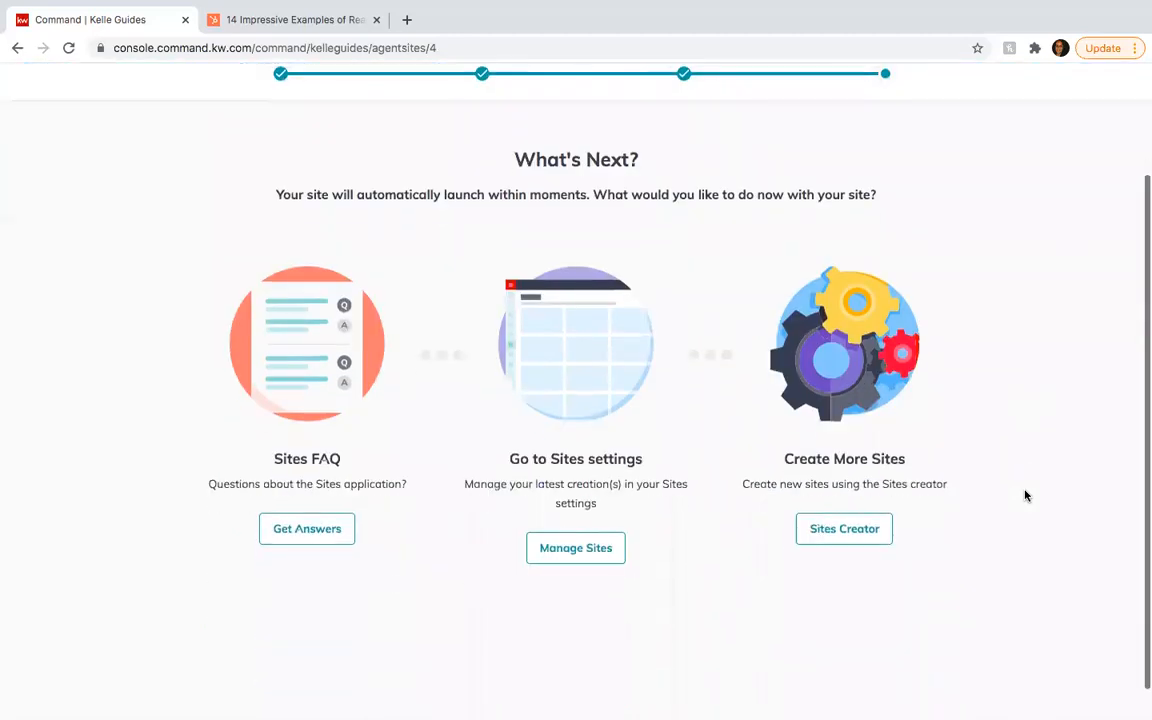
pyautogui.scroll(2, 1024, 495)
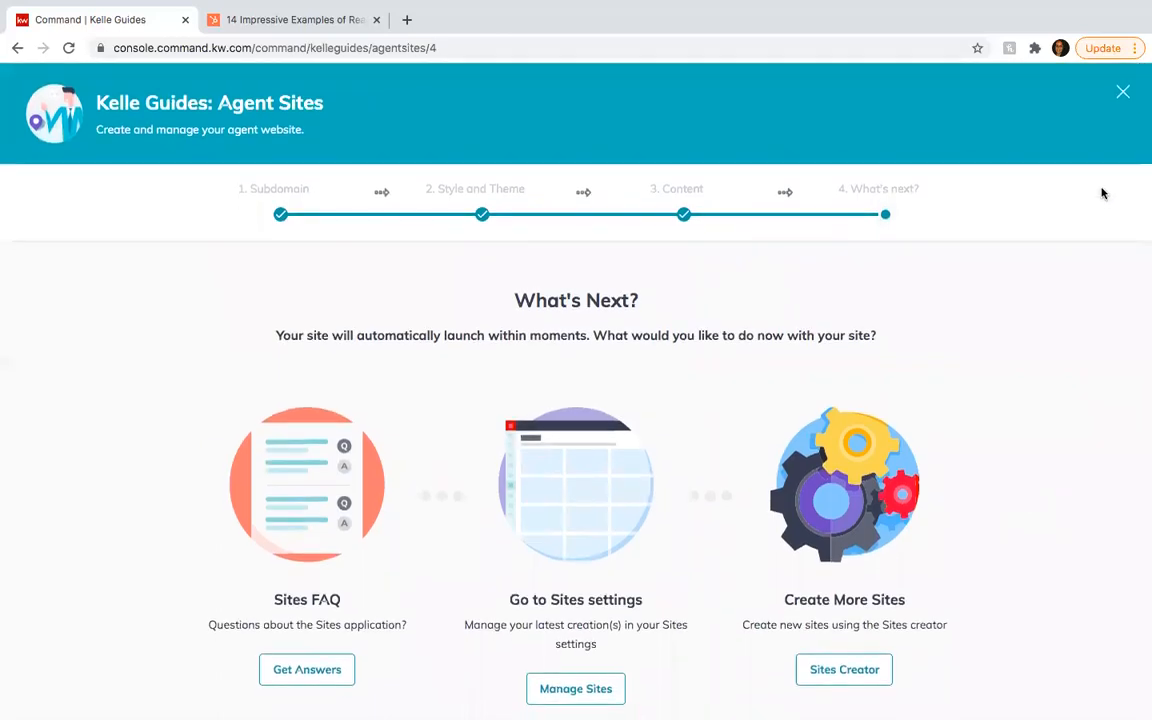
pyautogui.click(1123, 93)
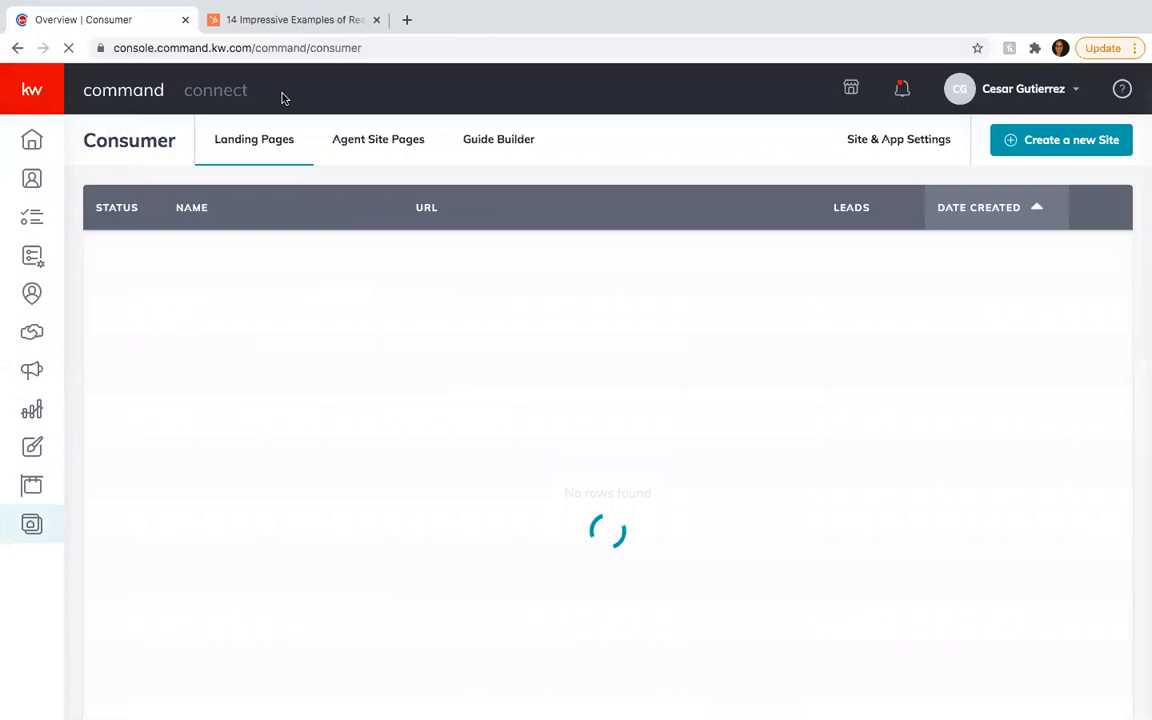
# - In the HubSpot browser tab, enter milestone.kw.com in the address bar
pyautogui.click(272, 20)
pyautogui.click(250, 48)
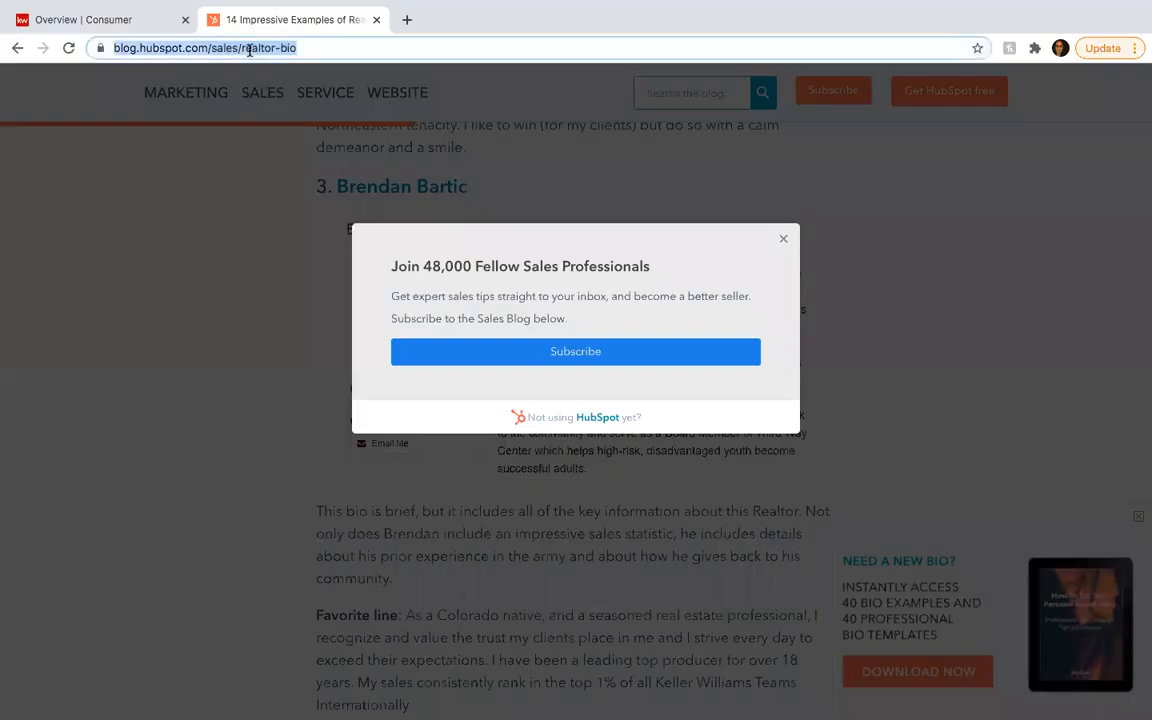
pyautogui.write('milestone')
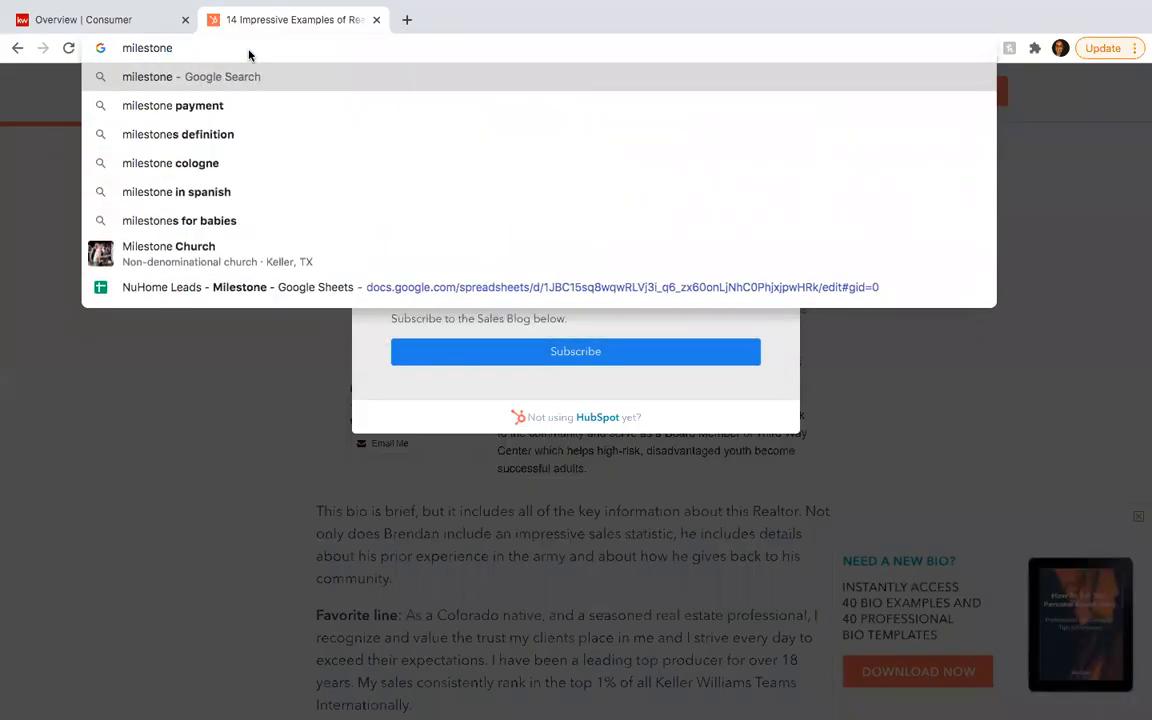
pyautogui.write('.kw.com')
# - Load milestone.kw.com and scroll through its Featured Listing, contact form and footer
pyautogui.press('Return')
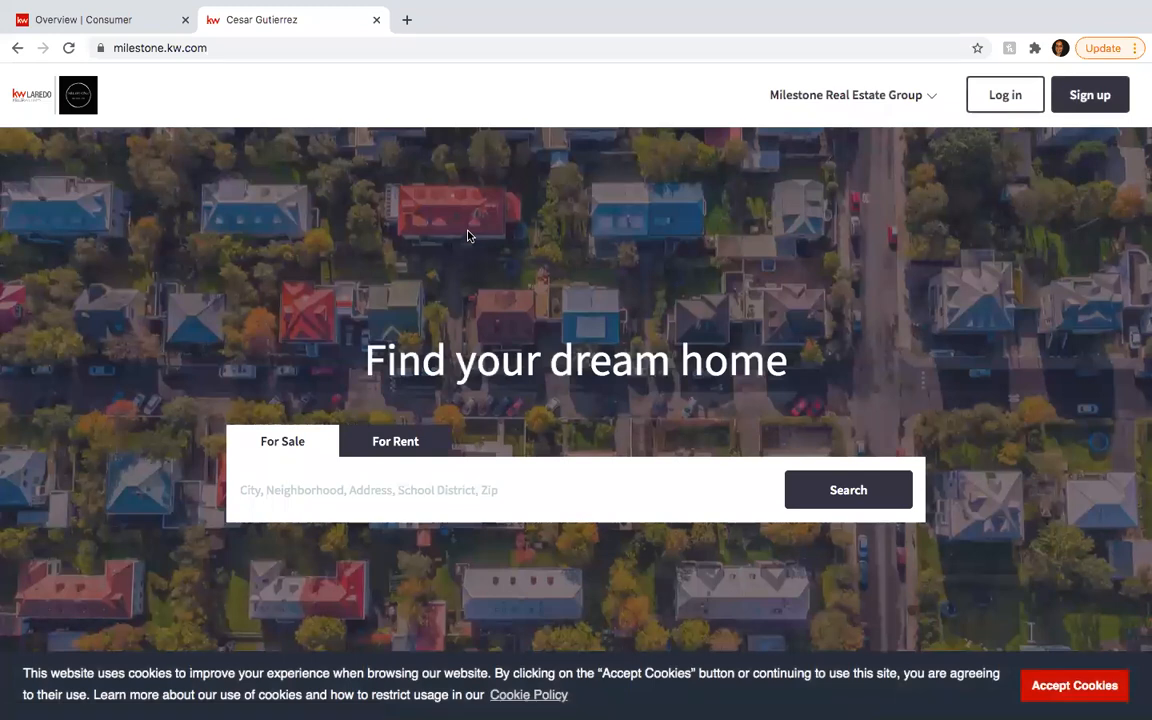
pyautogui.scroll(-10, 425, 235)
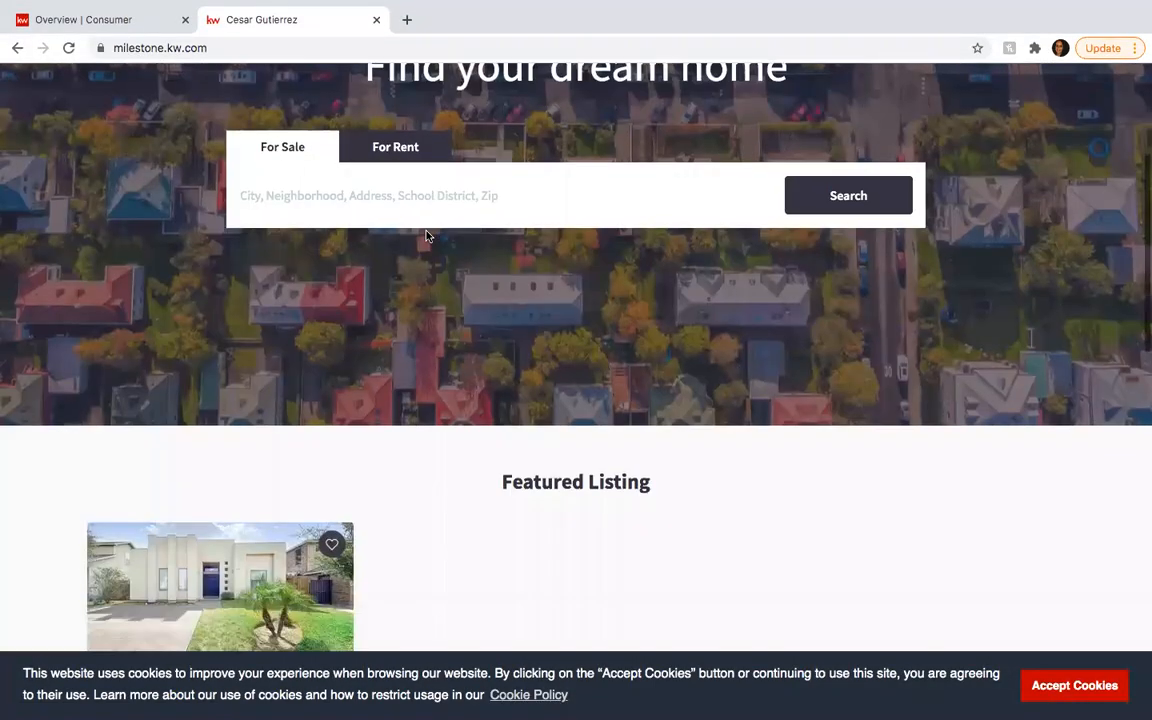
pyautogui.scroll(-1, 510, 380)
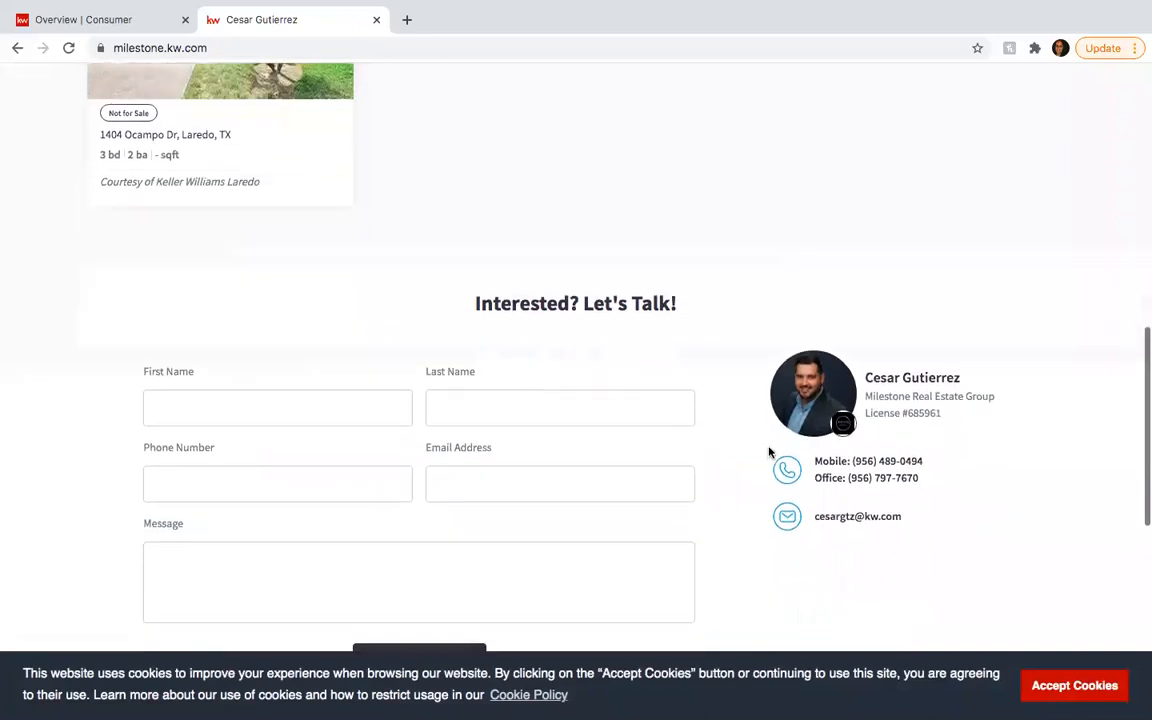
pyautogui.scroll(-6, 891, 470)
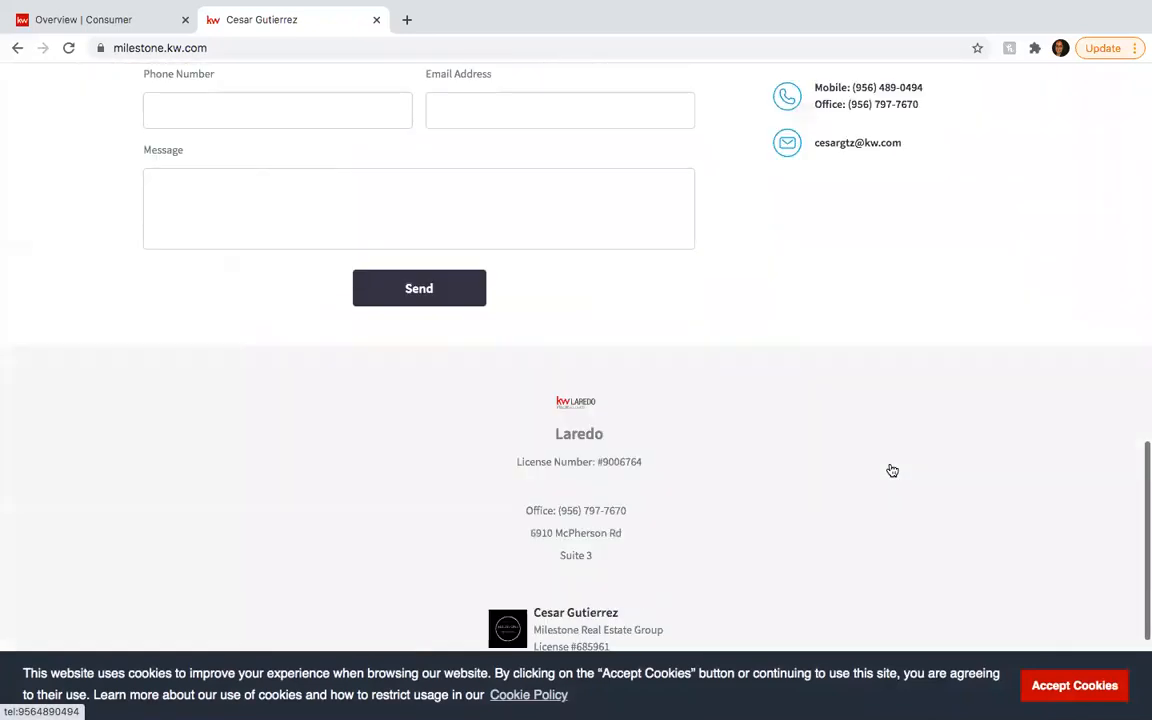
pyautogui.scroll(2, 891, 470)
pyautogui.scroll(10, 891, 470)
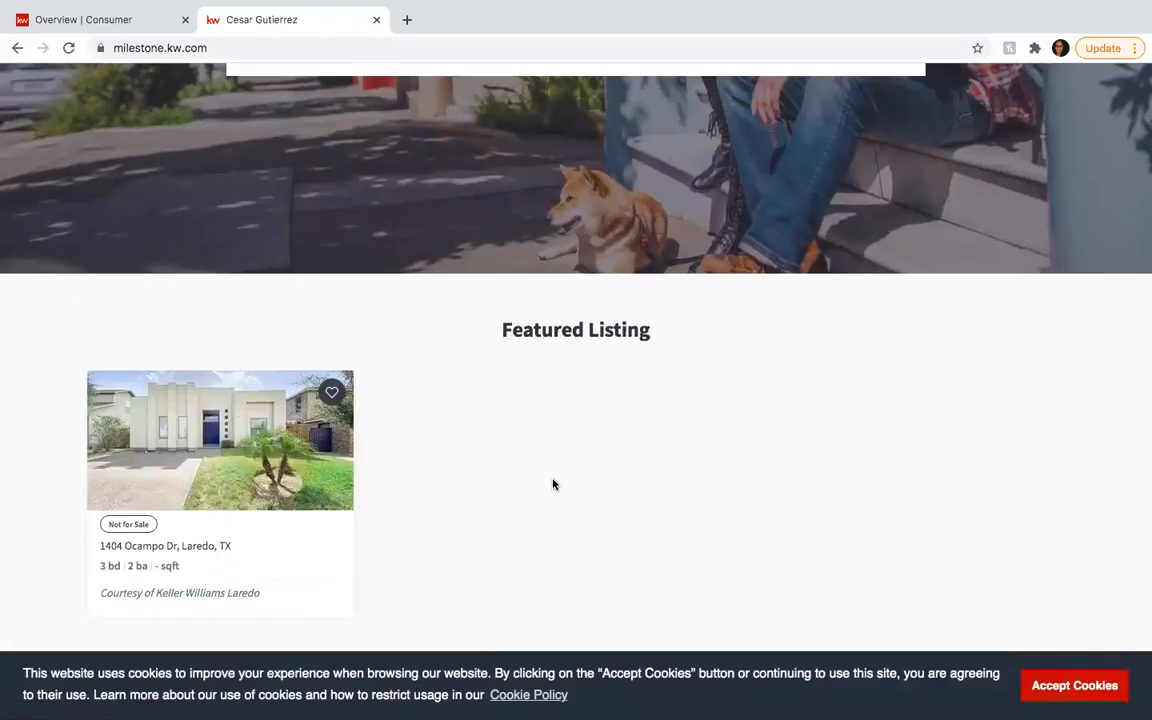
pyautogui.scroll(5, 553, 484)
pyautogui.scroll(-5, 553, 482)
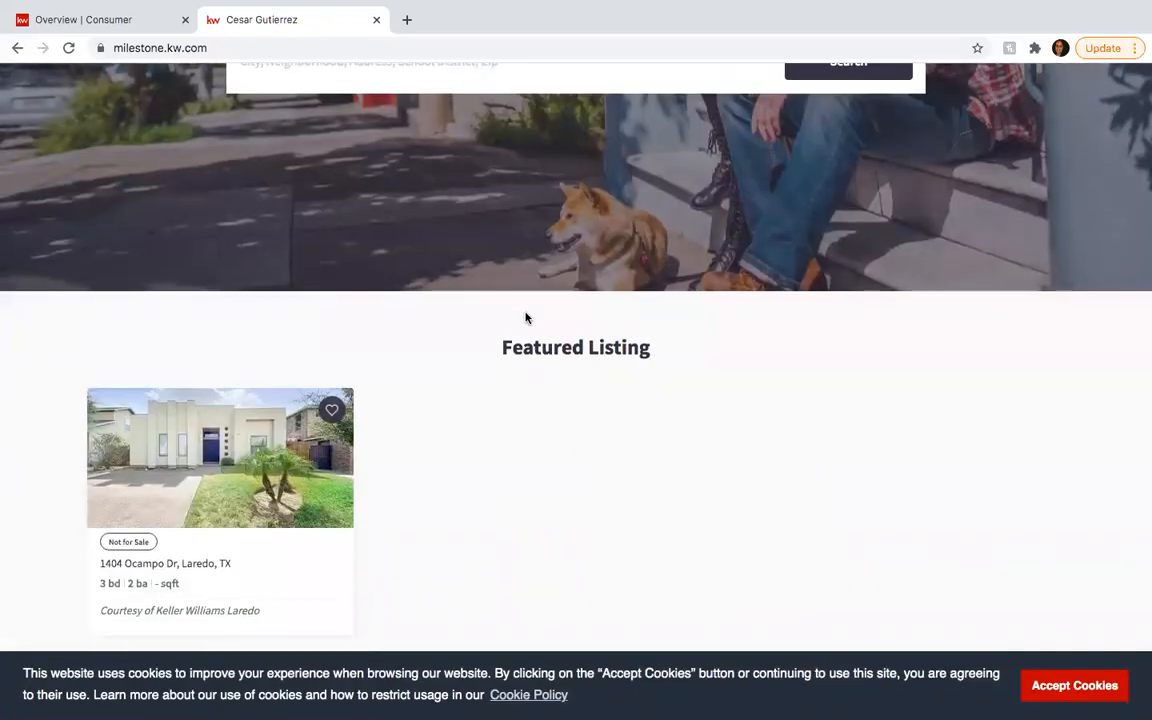
pyautogui.scroll(-3, 391, 453)
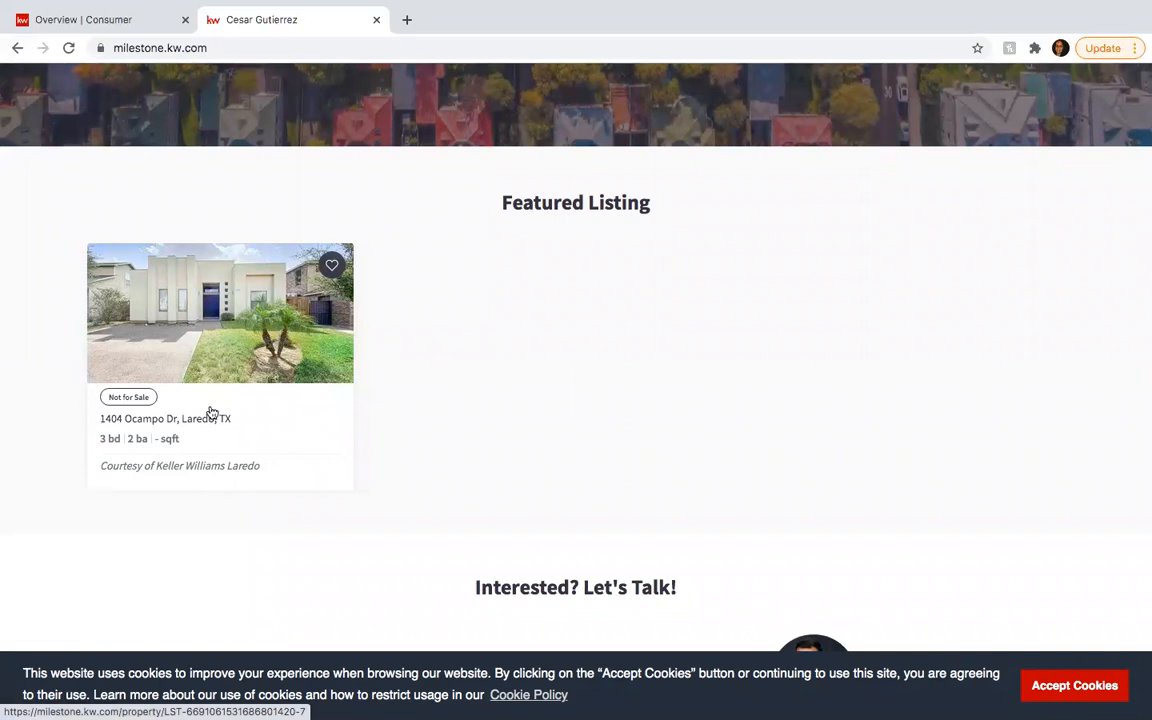
pyautogui.scroll(5, 212, 412)
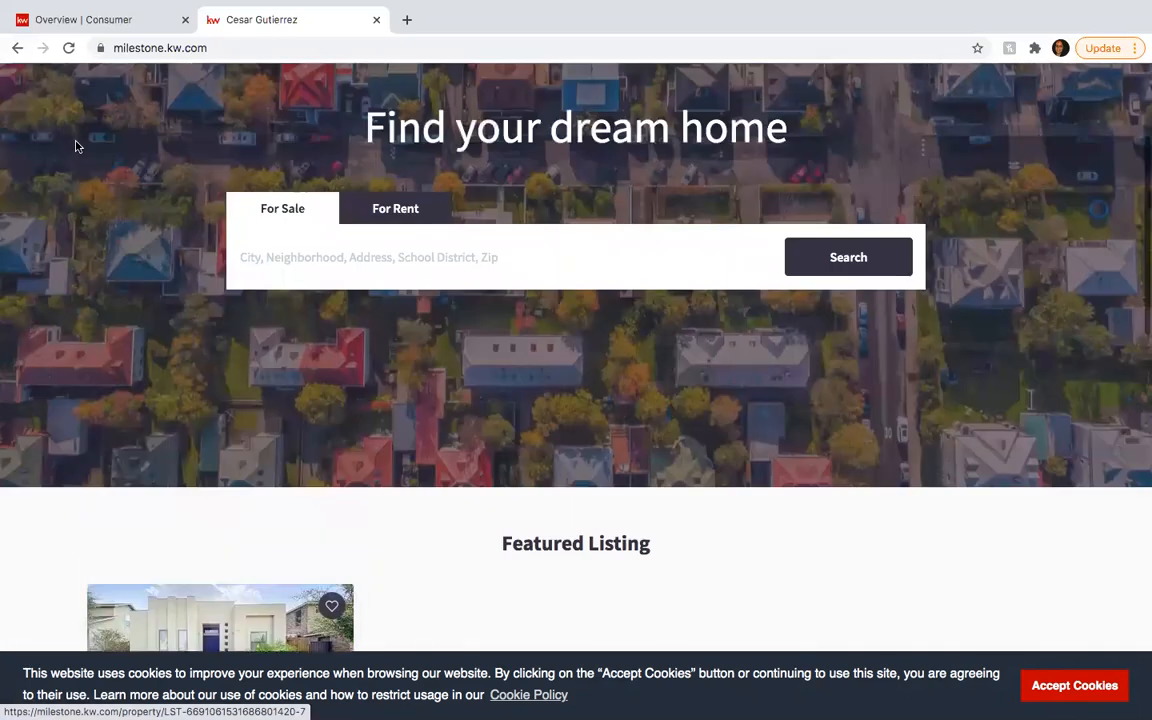
pyautogui.click(100, 21)
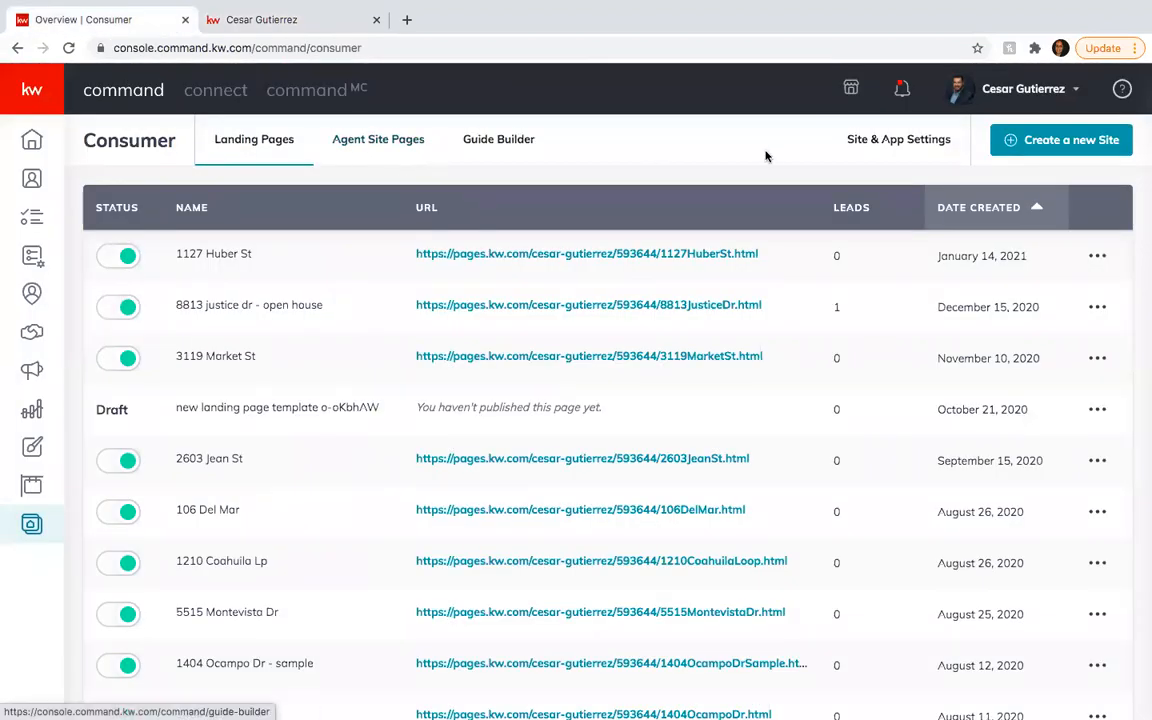
pyautogui.click(884, 147)
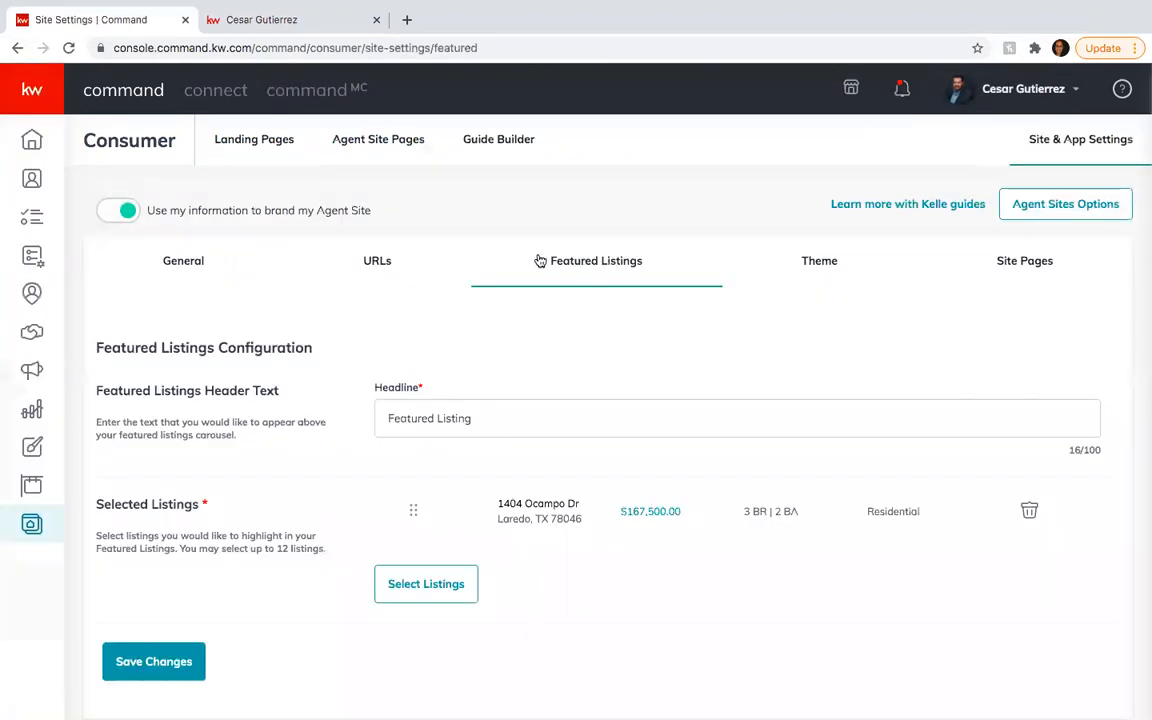
pyautogui.scroll(-1, 648, 476)
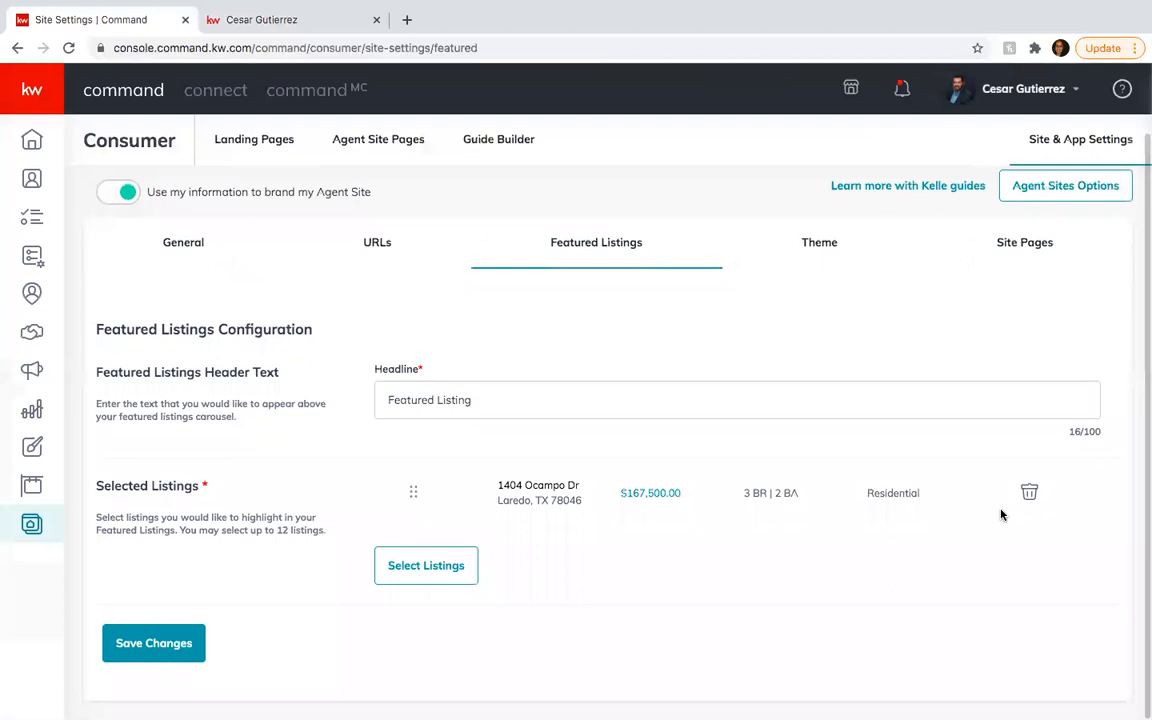
pyautogui.click(1030, 491)
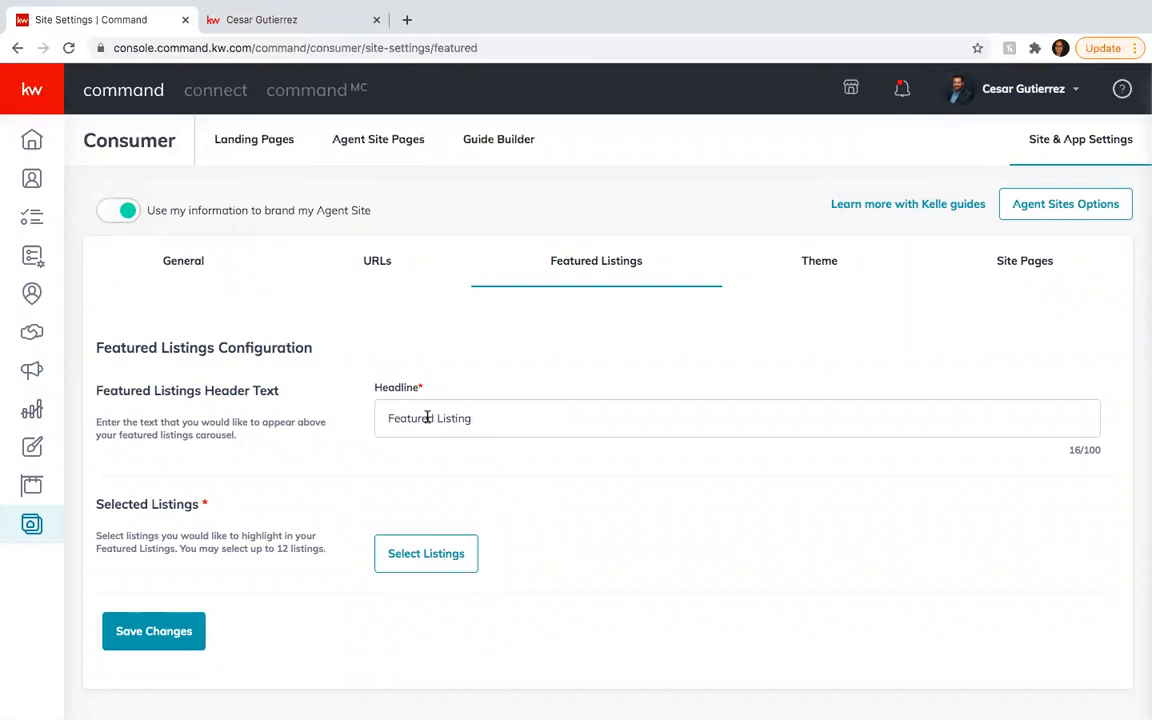
pyautogui.tripleClick(427, 418)
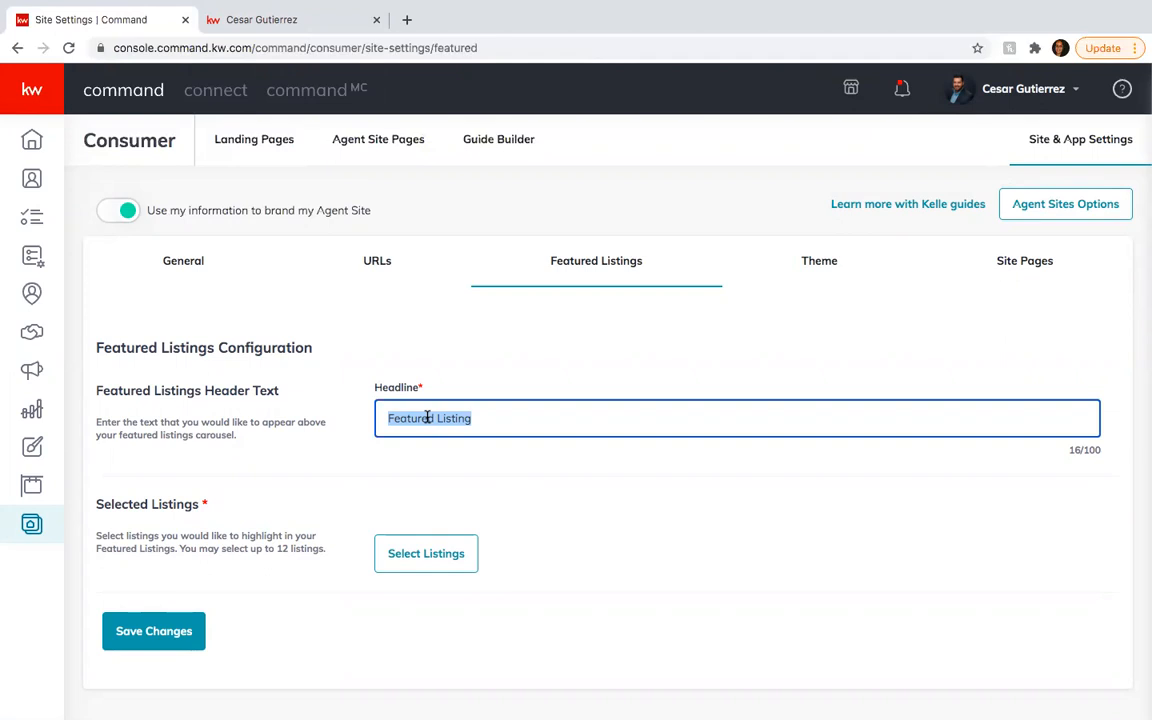
pyautogui.click(412, 556)
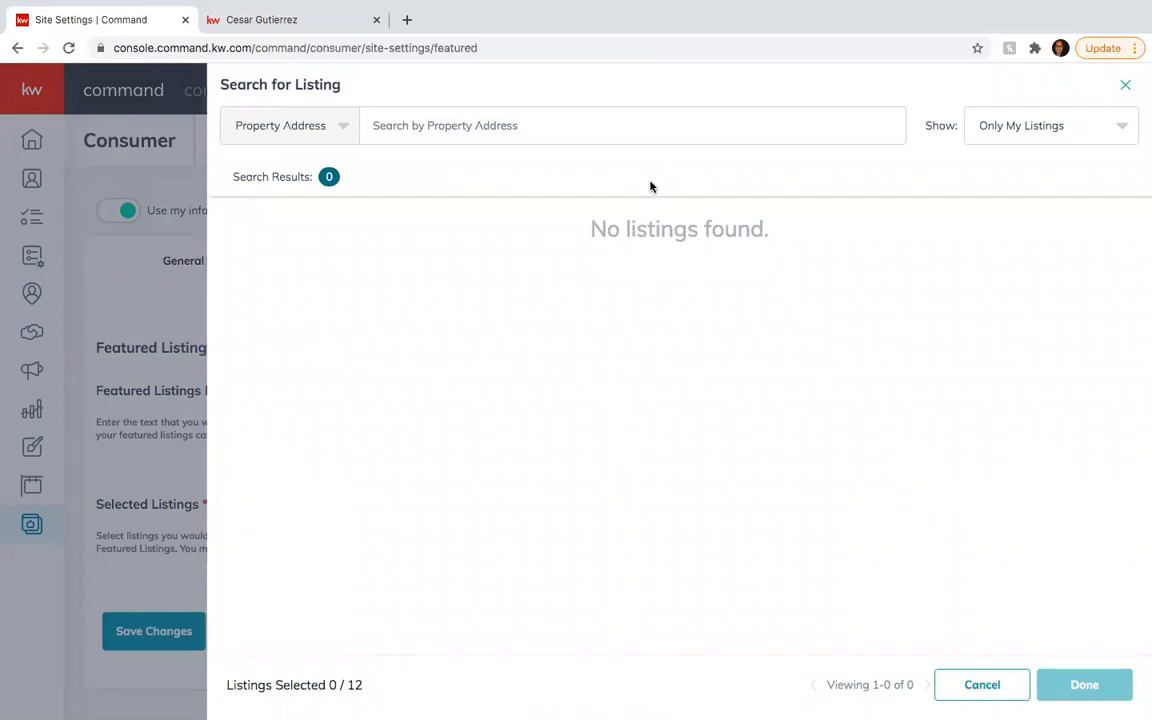
pyautogui.click(471, 120)
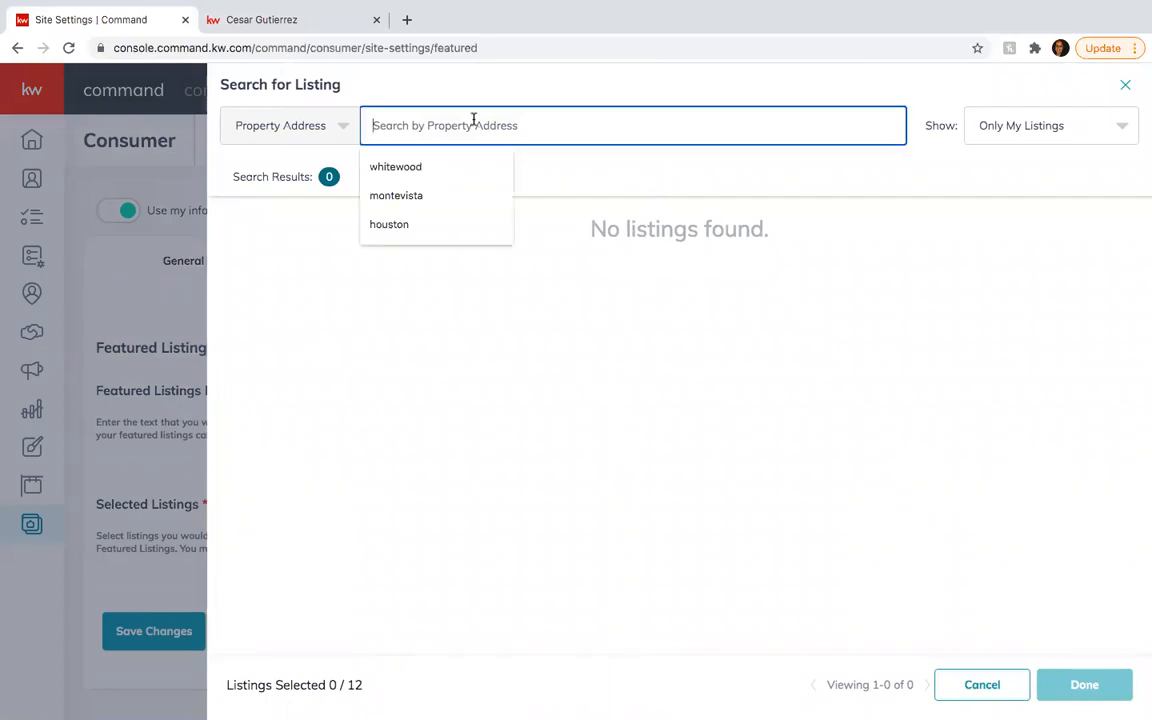
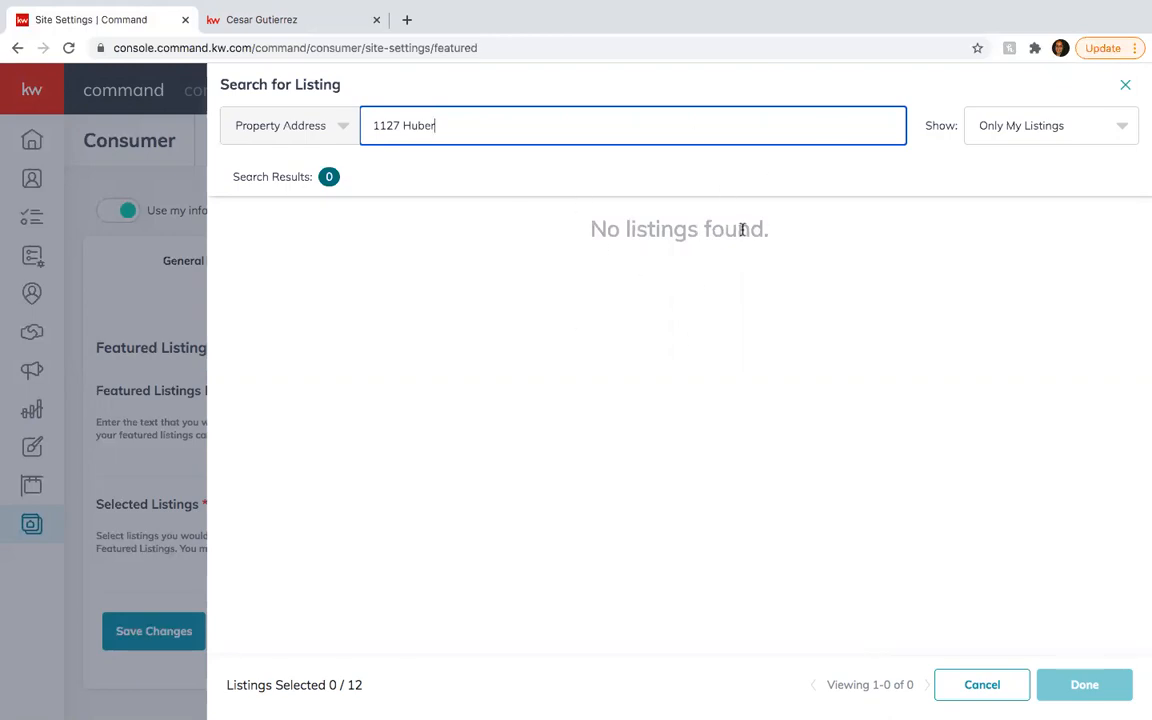
pyautogui.click(1078, 132)
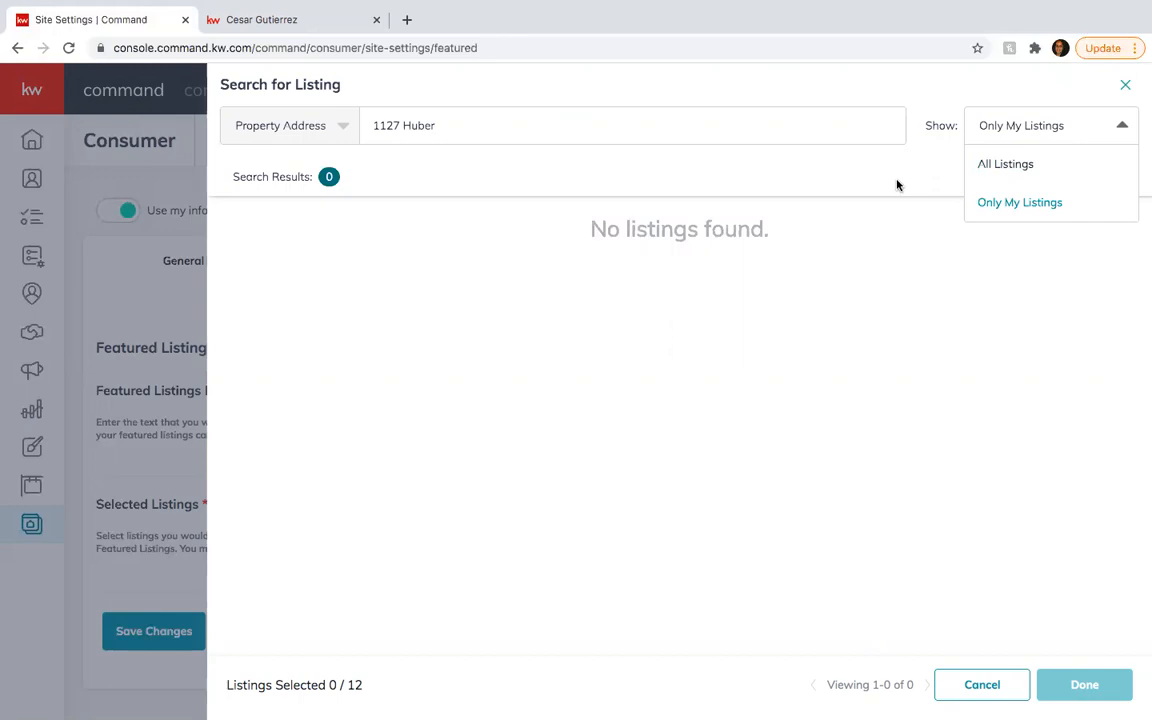
pyautogui.click(831, 158)
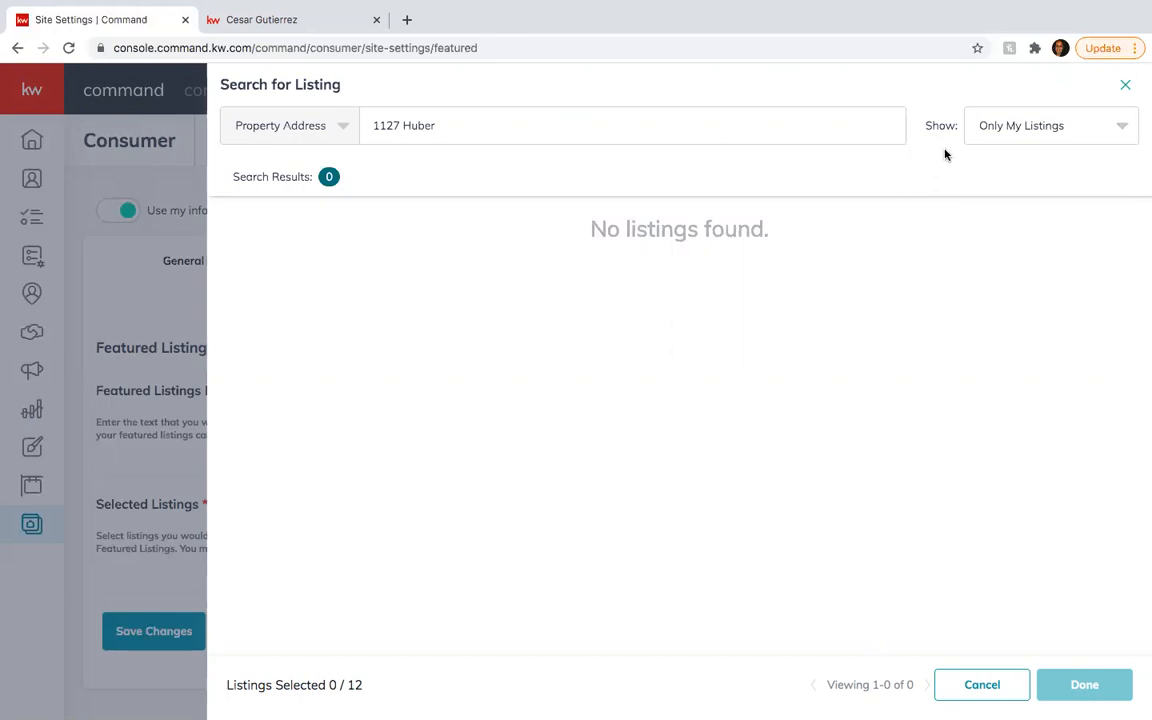
pyautogui.click(1012, 133)
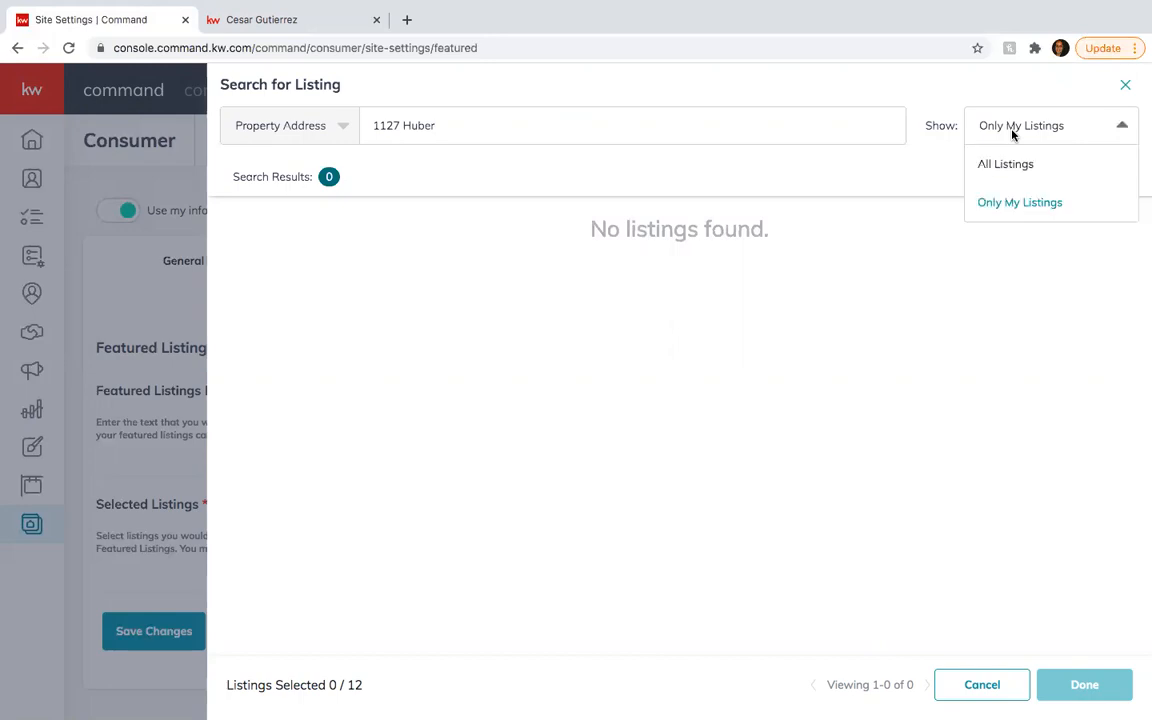
pyautogui.click(999, 170)
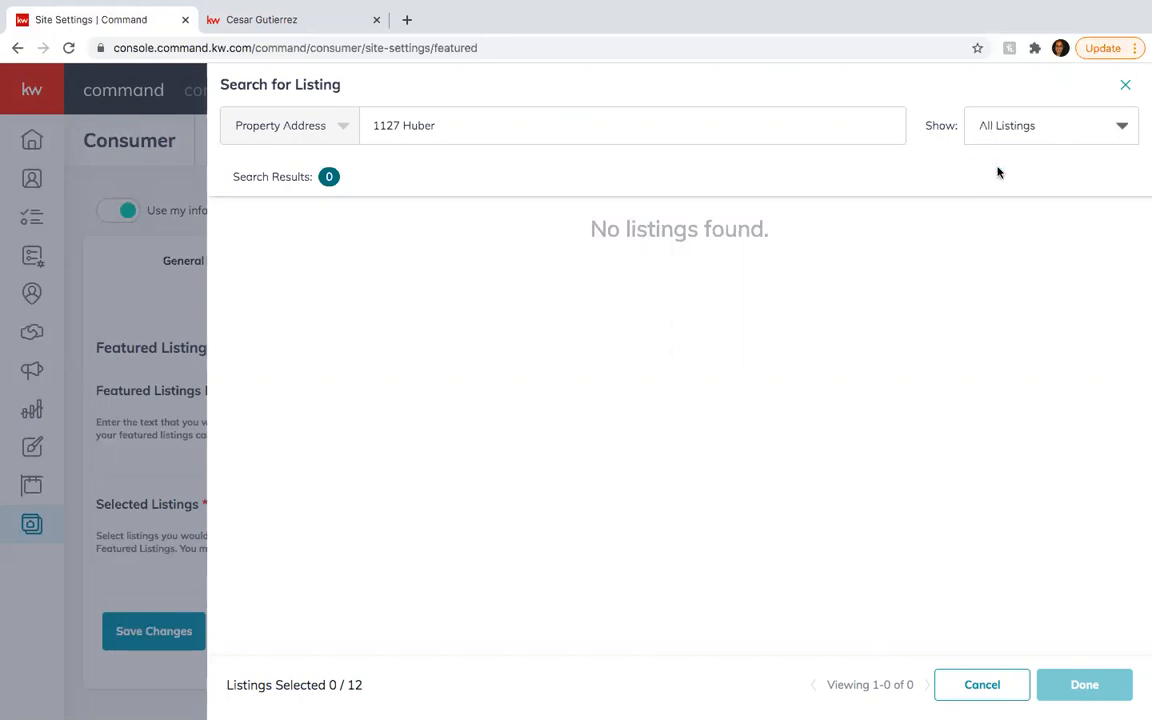
pyautogui.click(561, 128)
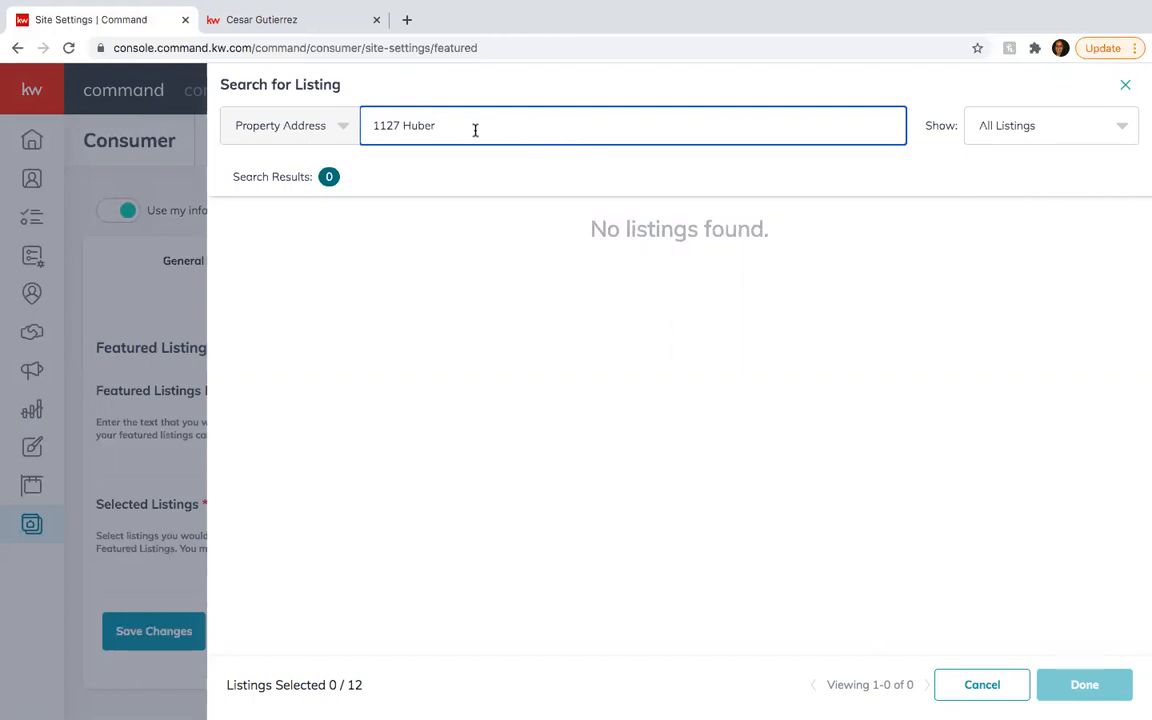
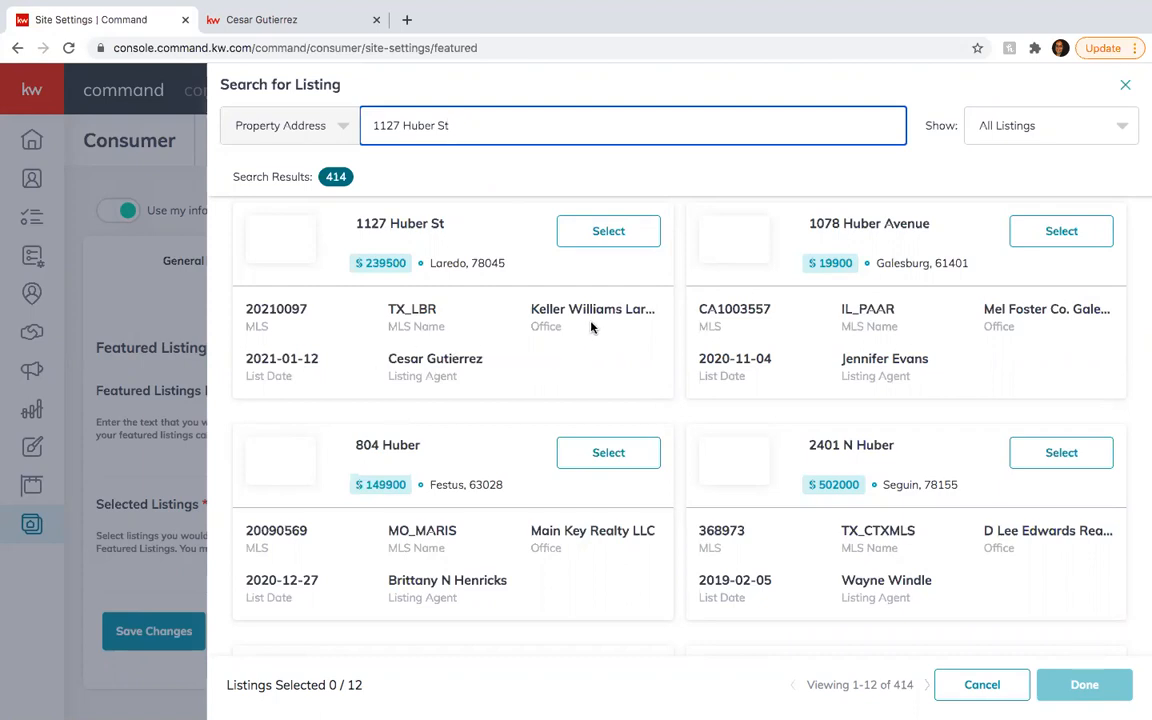
pyautogui.click(606, 235)
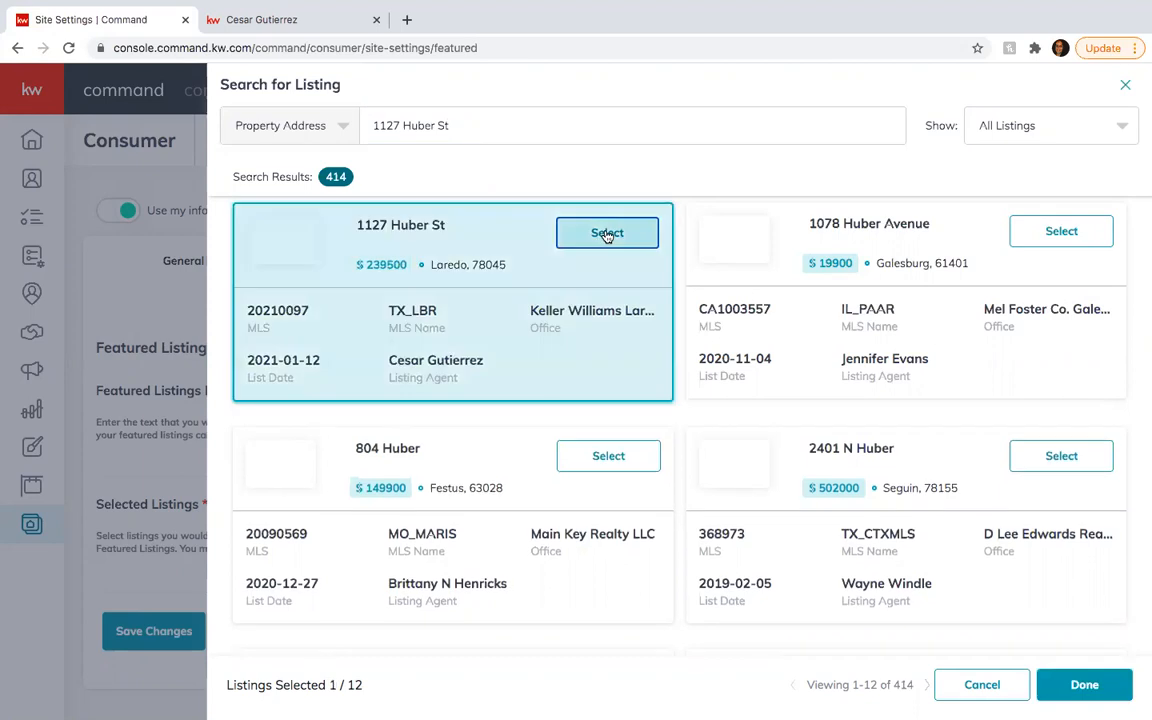
pyautogui.click(1084, 685)
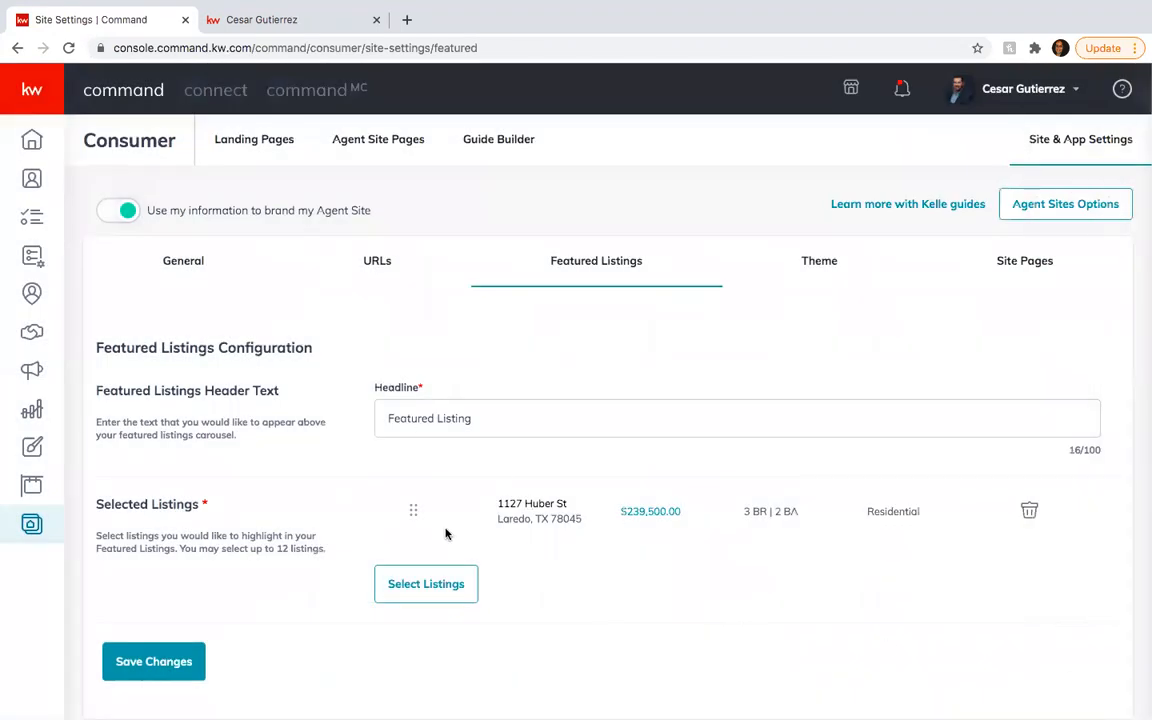
pyautogui.click(442, 582)
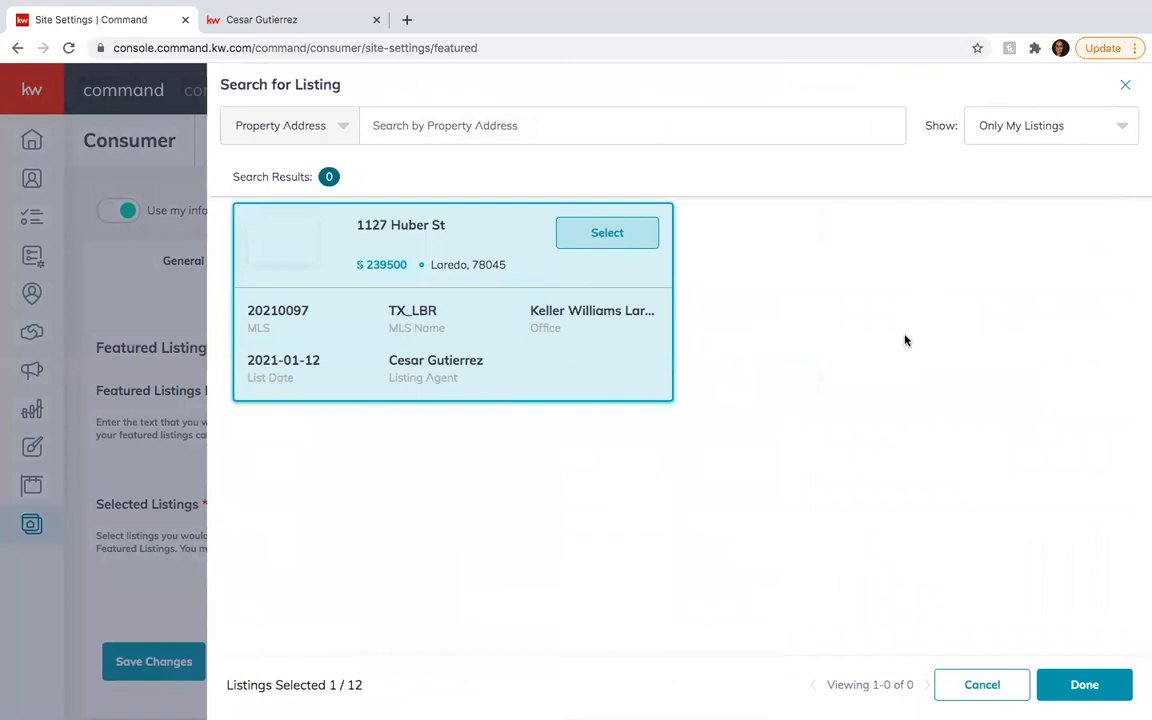
pyautogui.click(1068, 683)
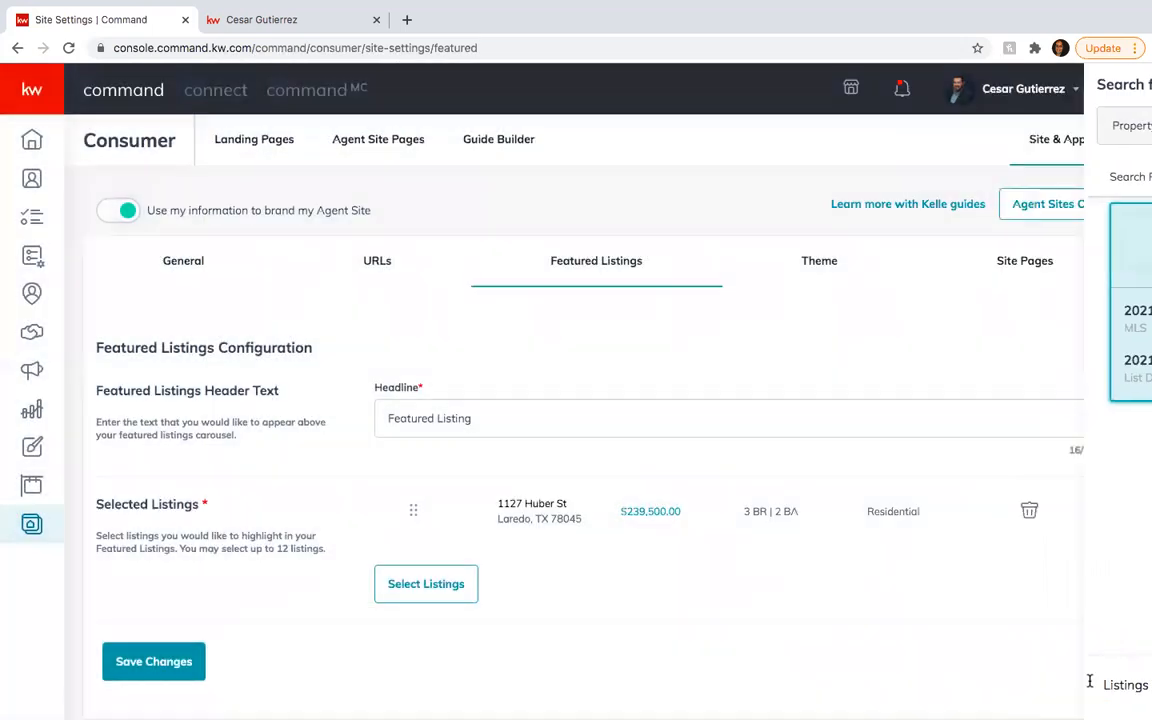
pyautogui.click(242, 26)
pyautogui.scroll(-3, 272, 348)
pyautogui.scroll(3, 272, 348)
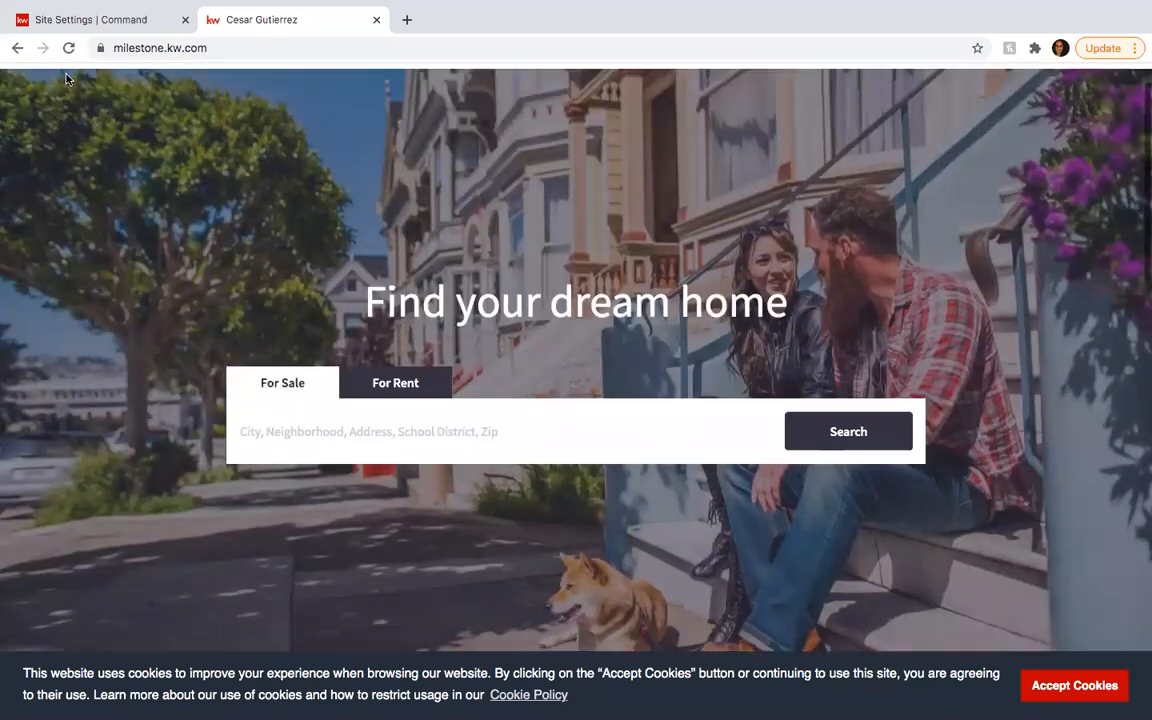
pyautogui.click(68, 47)
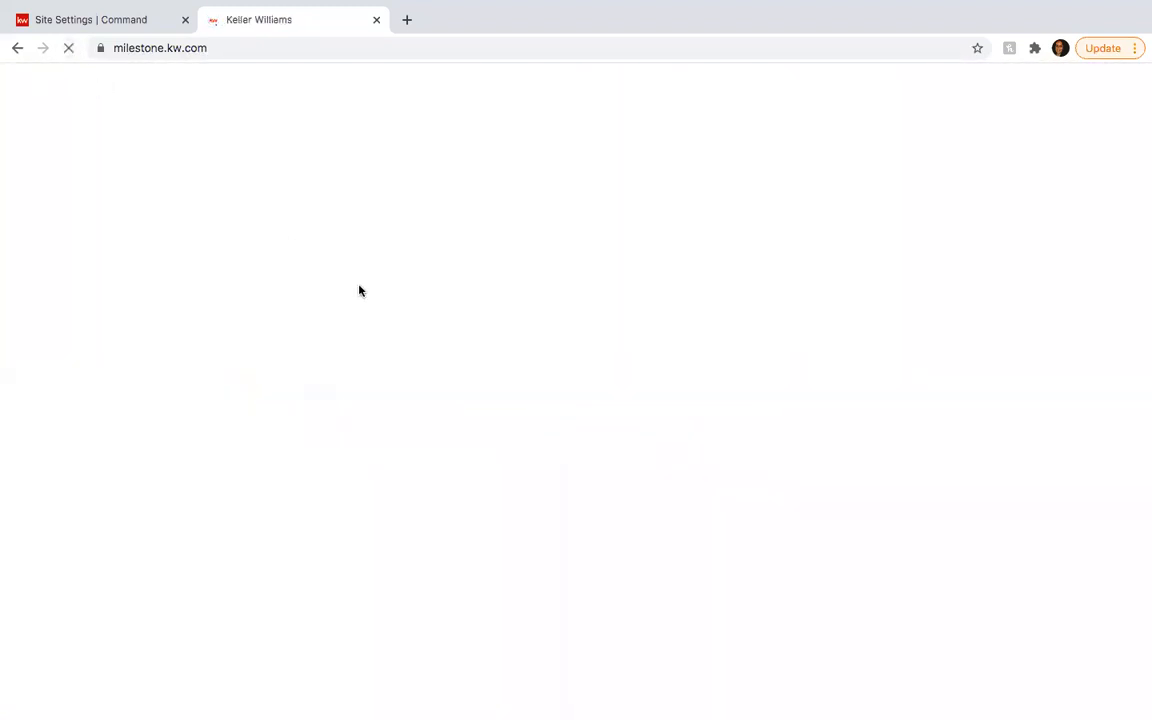
pyautogui.scroll(-3, 360, 290)
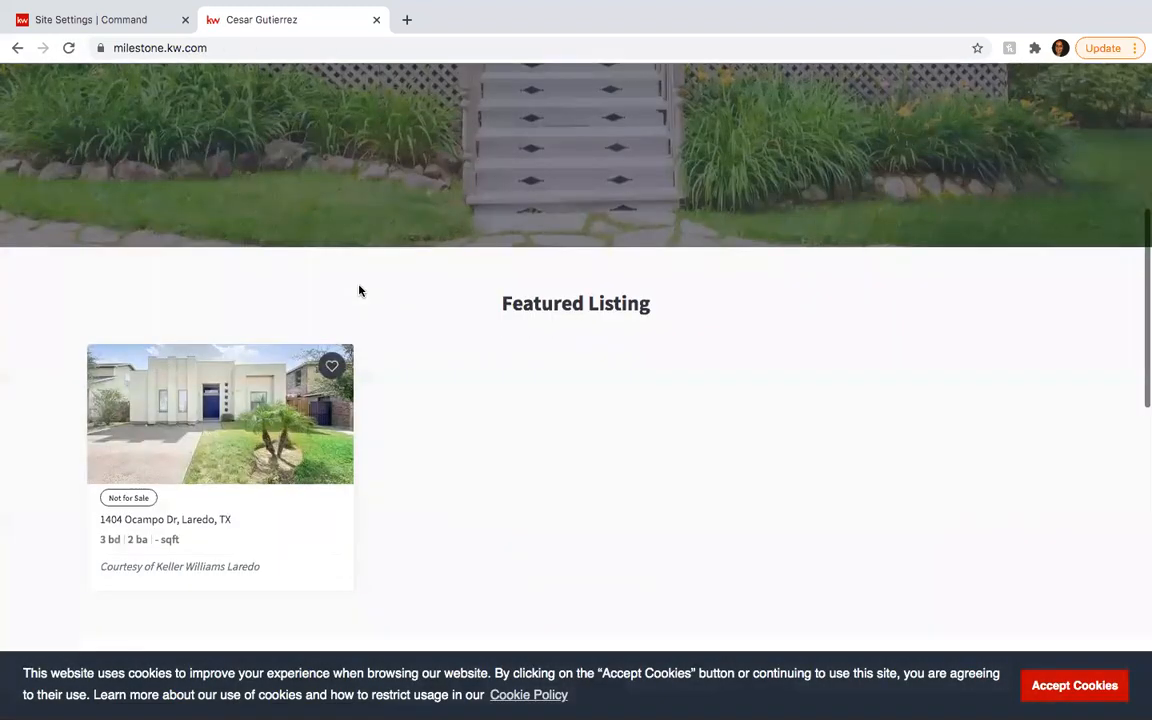
pyautogui.click(113, 17)
pyautogui.scroll(1, 700, 430)
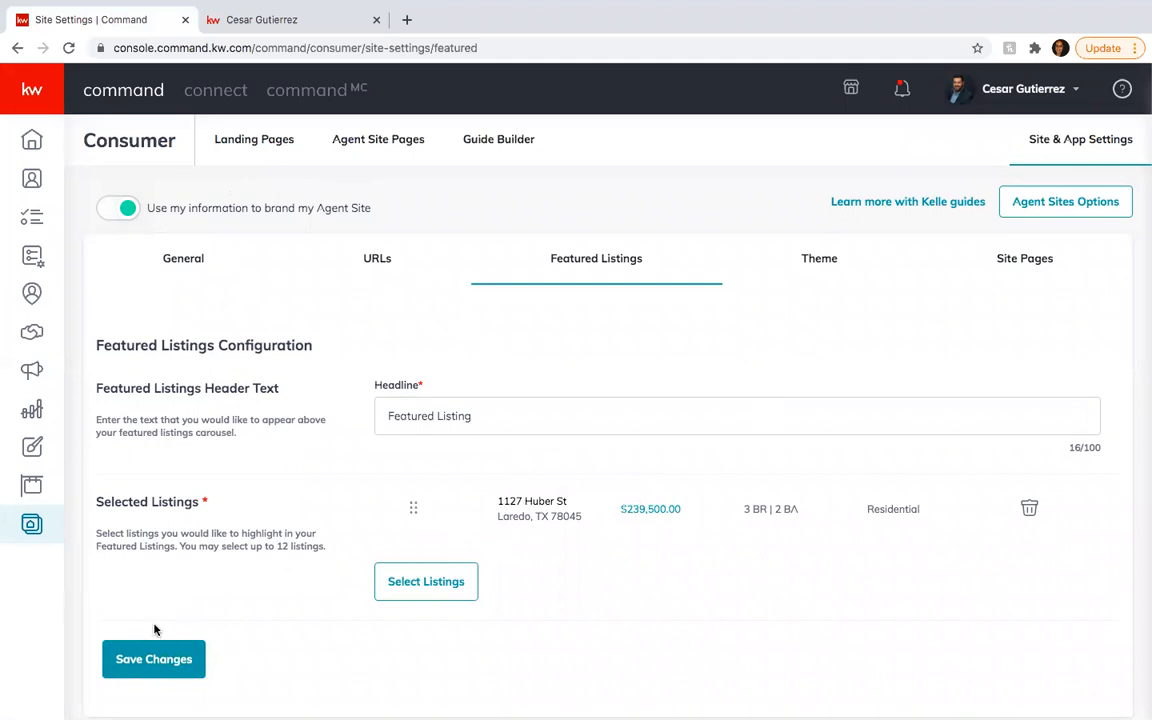
# - Save the featured listing changes and reload the live milestone.kw.com site
pyautogui.click(154, 660)
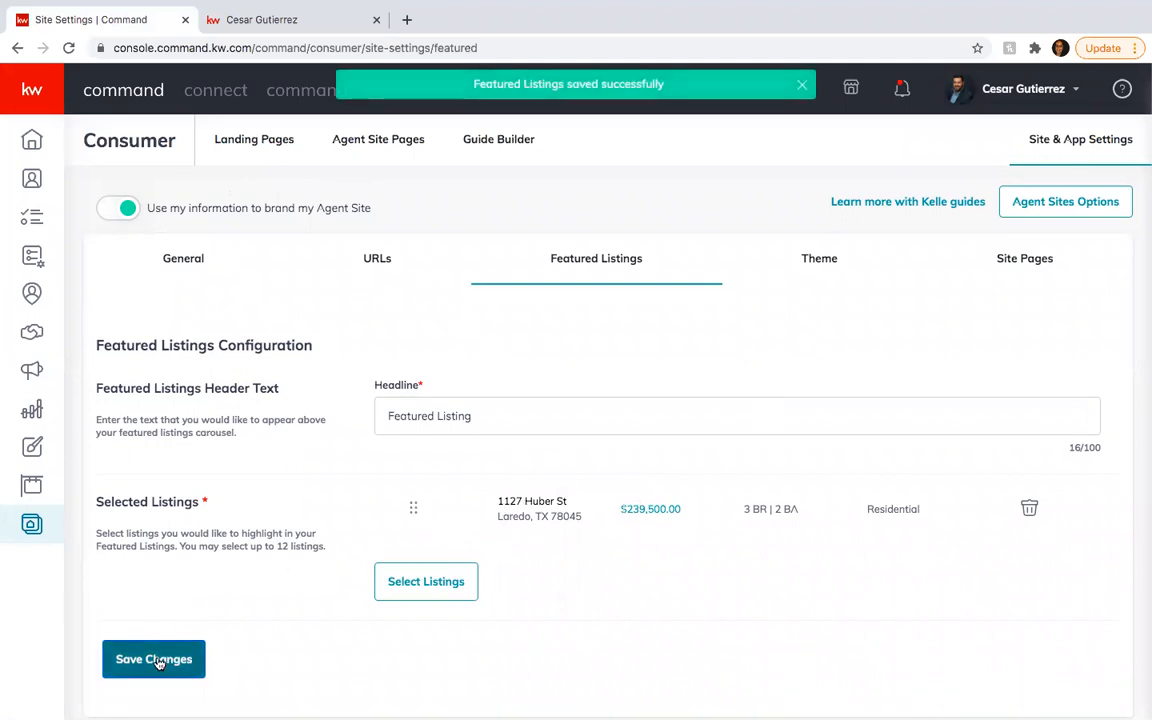
pyautogui.click(262, 19)
pyautogui.click(68, 48)
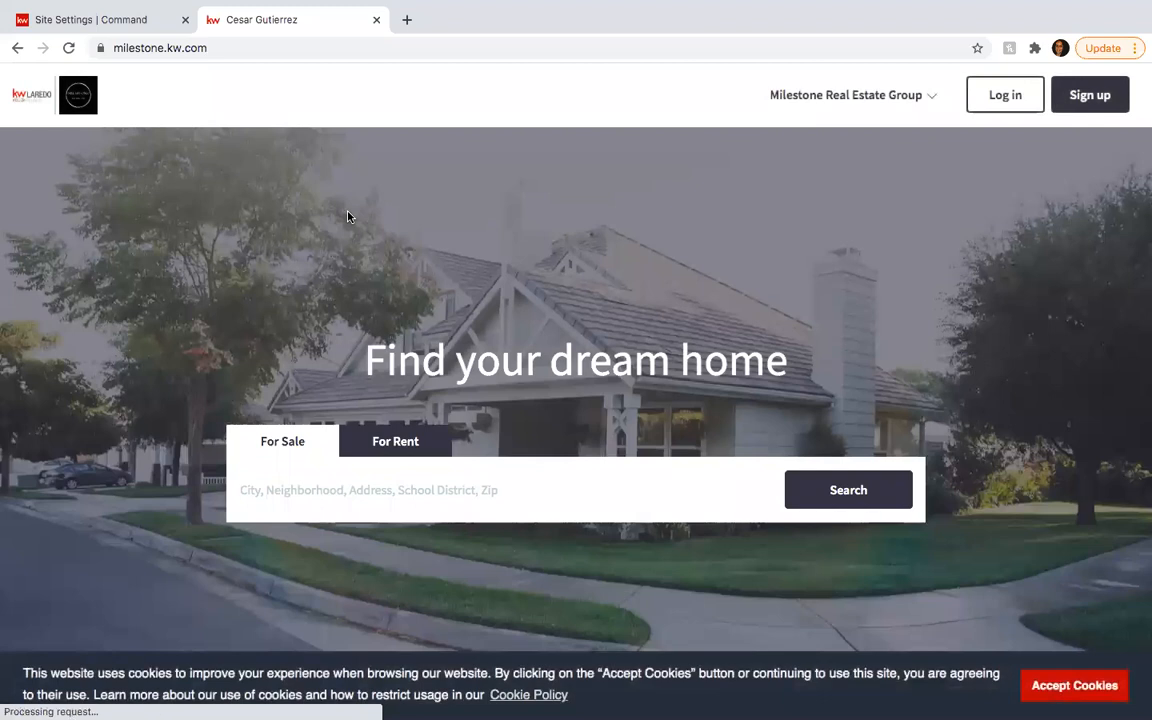
pyautogui.scroll(-3, 348, 217)
pyautogui.scroll(-3, 348, 217)
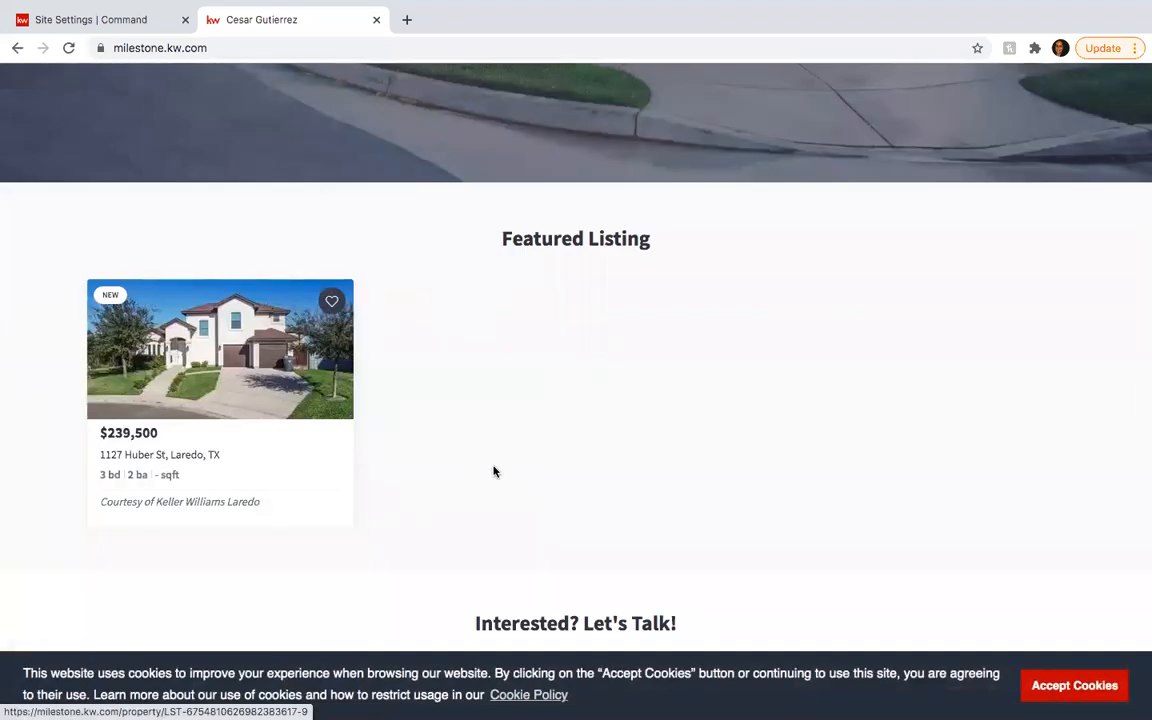
pyautogui.scroll(-4, 494, 470)
pyautogui.scroll(3, 494, 466)
pyautogui.scroll(7, 494, 468)
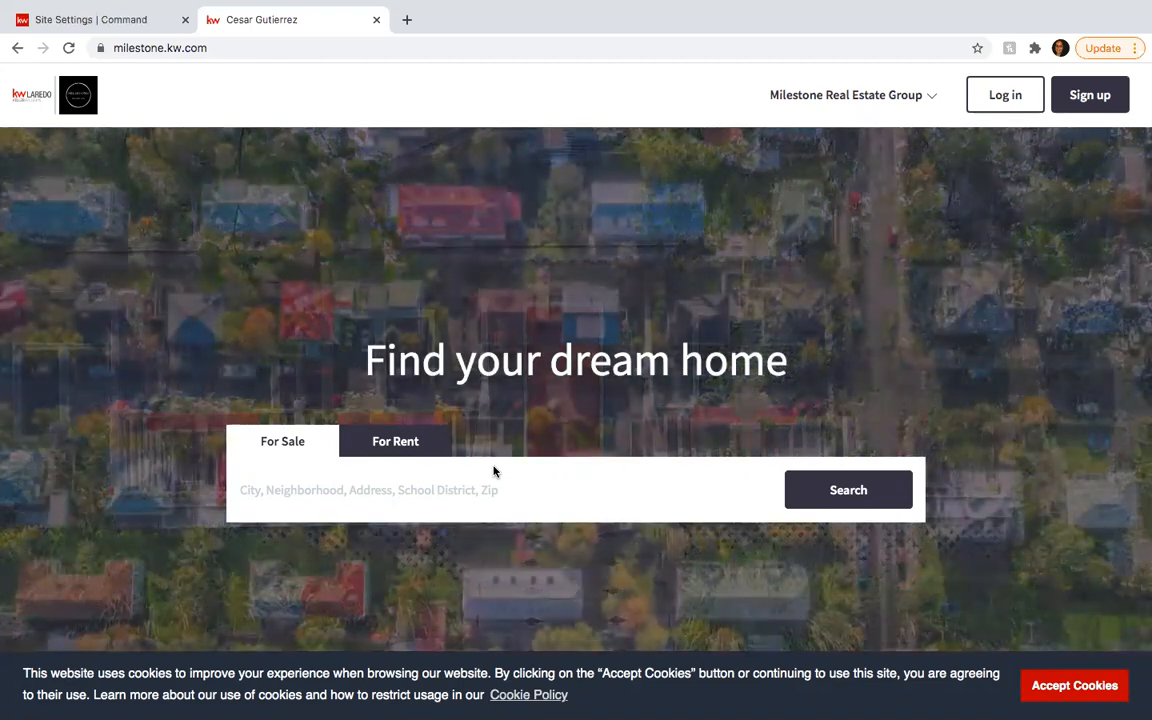
pyautogui.scroll(-15, 493, 471)
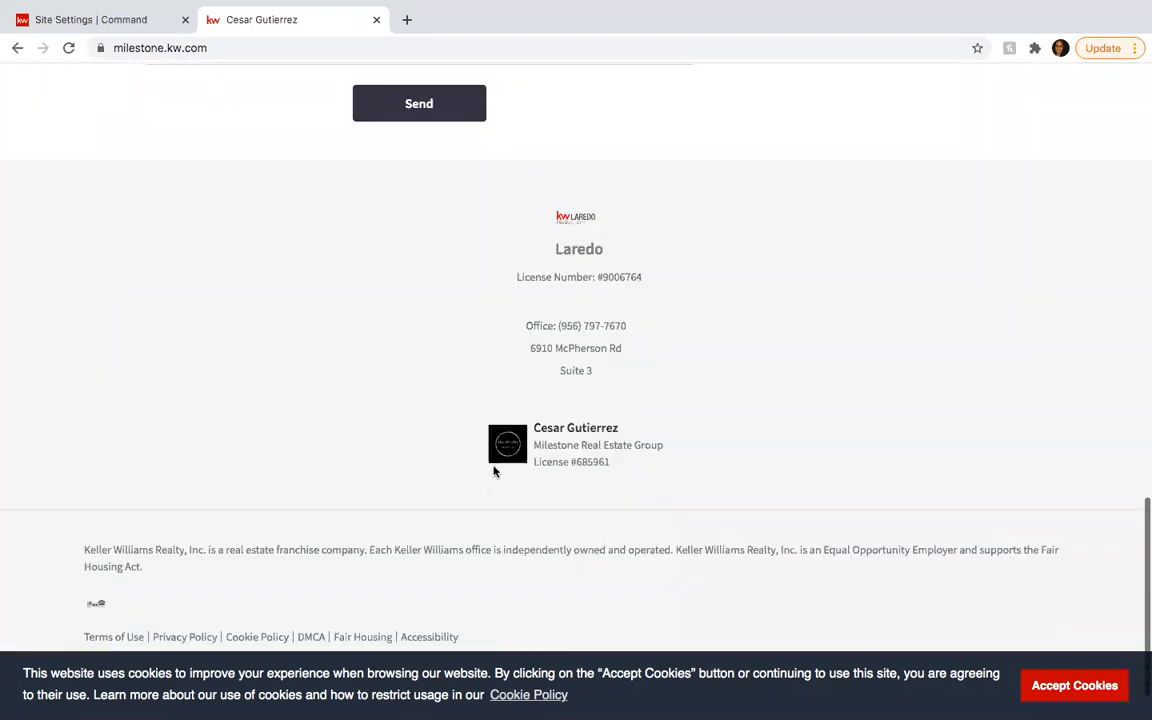
pyautogui.scroll(3, 494, 468)
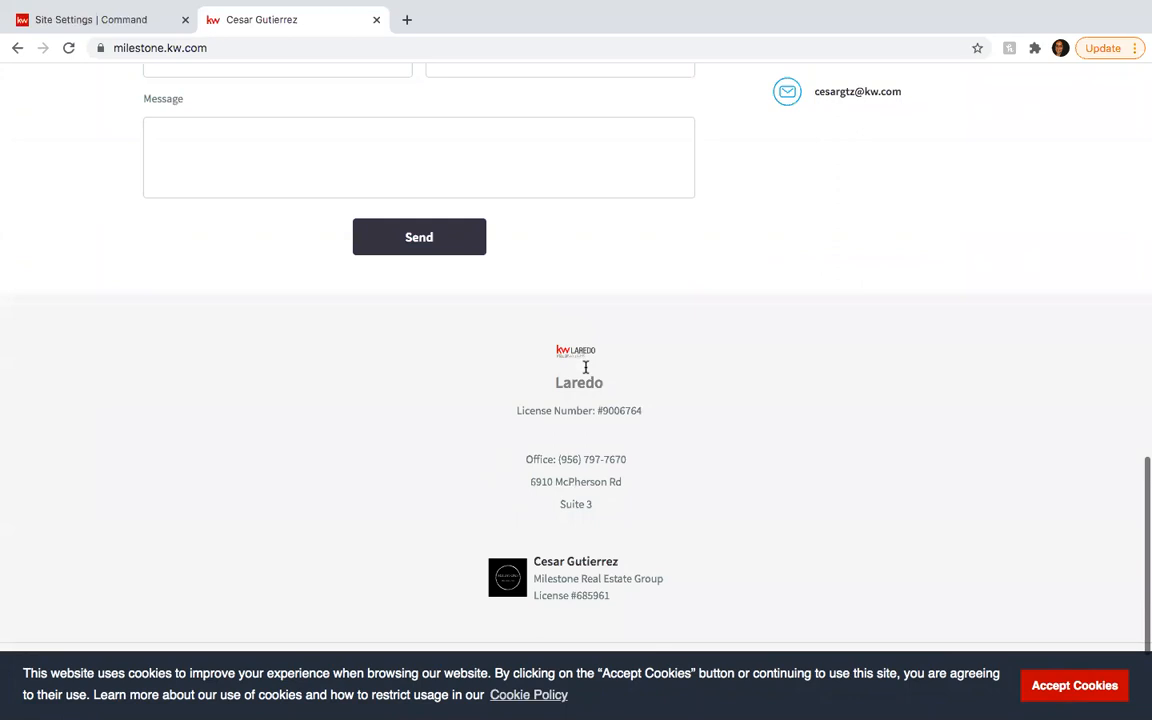
pyautogui.scroll(4, 516, 367)
pyautogui.scroll(-3, 516, 365)
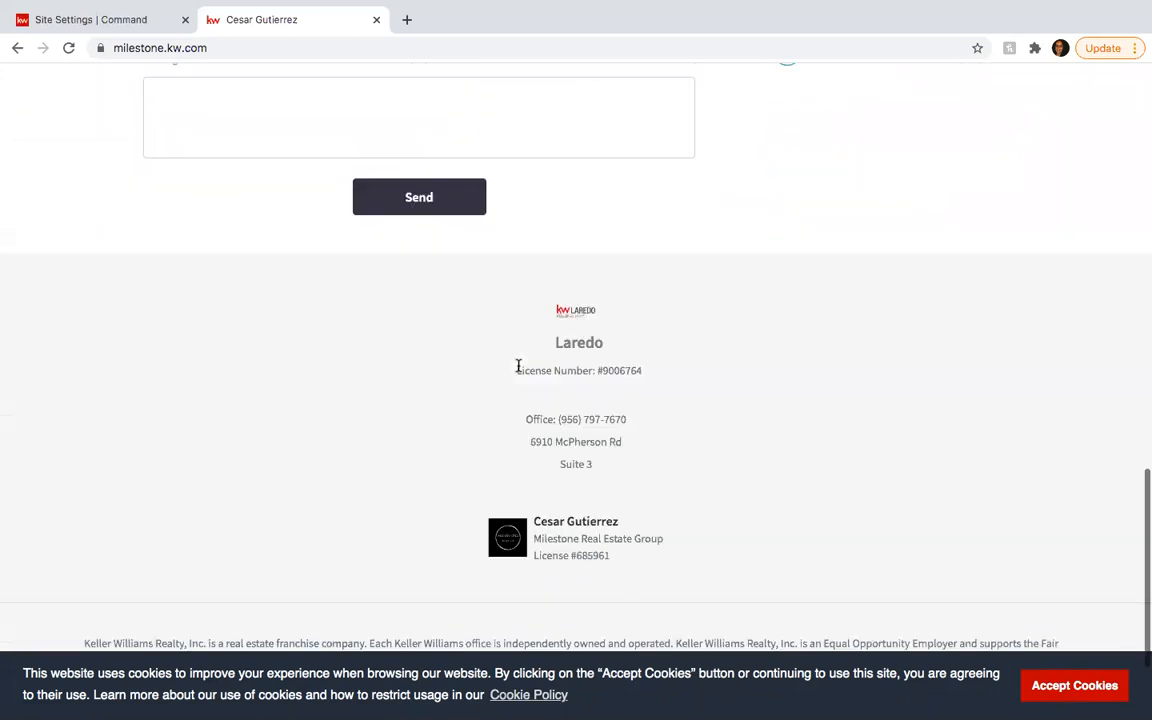
pyautogui.scroll(-2, 383, 479)
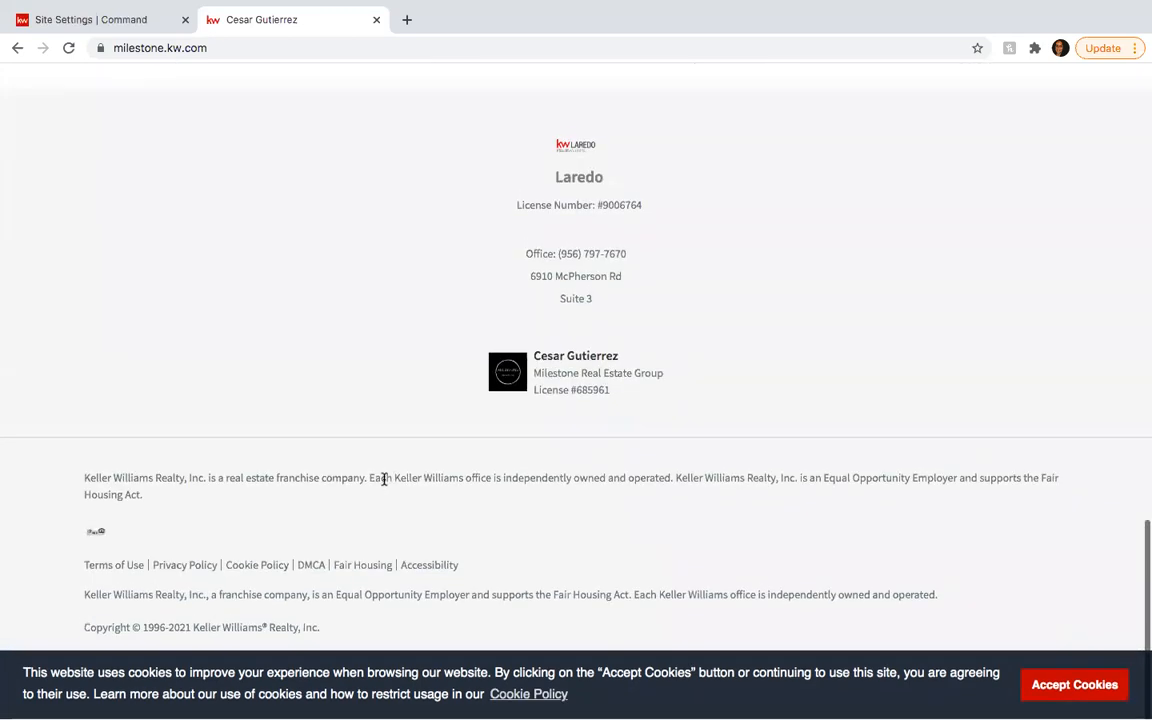
pyautogui.scroll(3, 382, 500)
pyautogui.scroll(11, 380, 531)
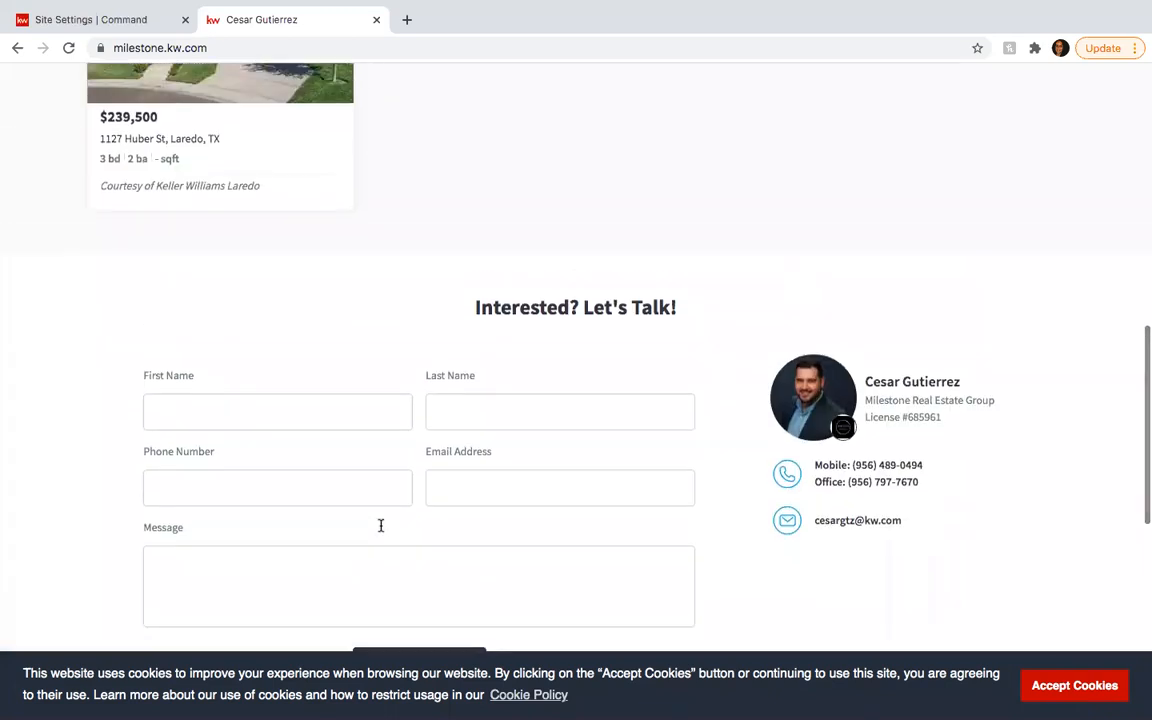
pyautogui.scroll(2, 380, 530)
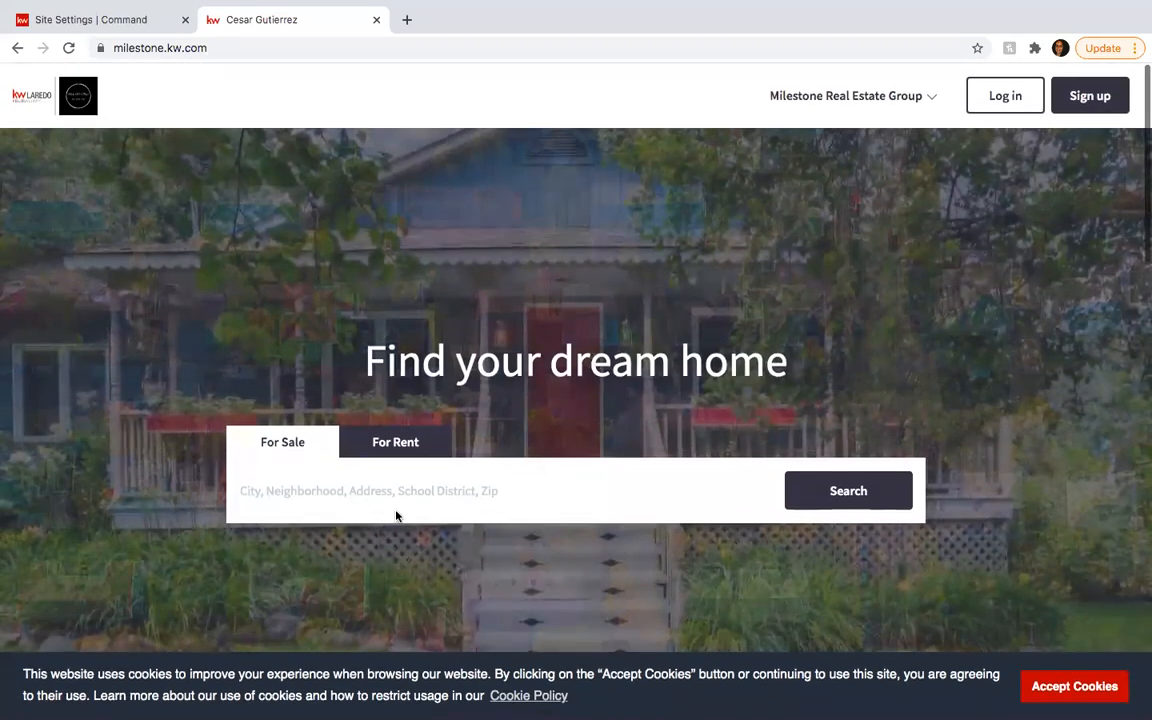